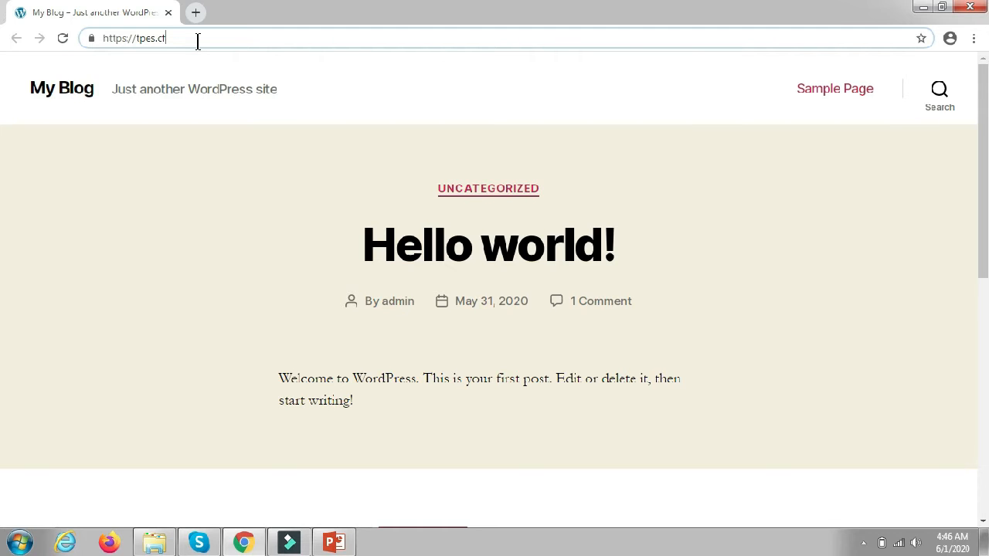
click(198, 41)
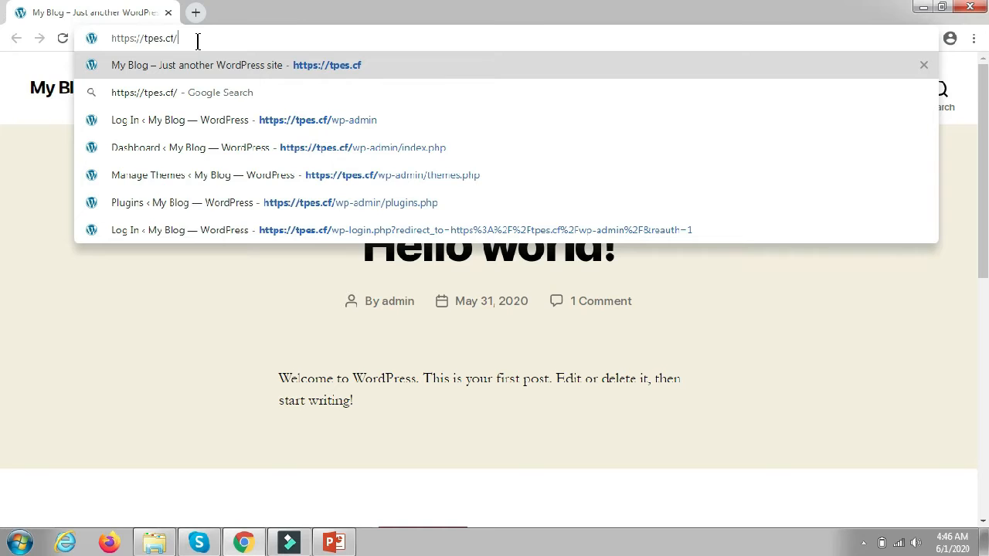
text(wp-ad)
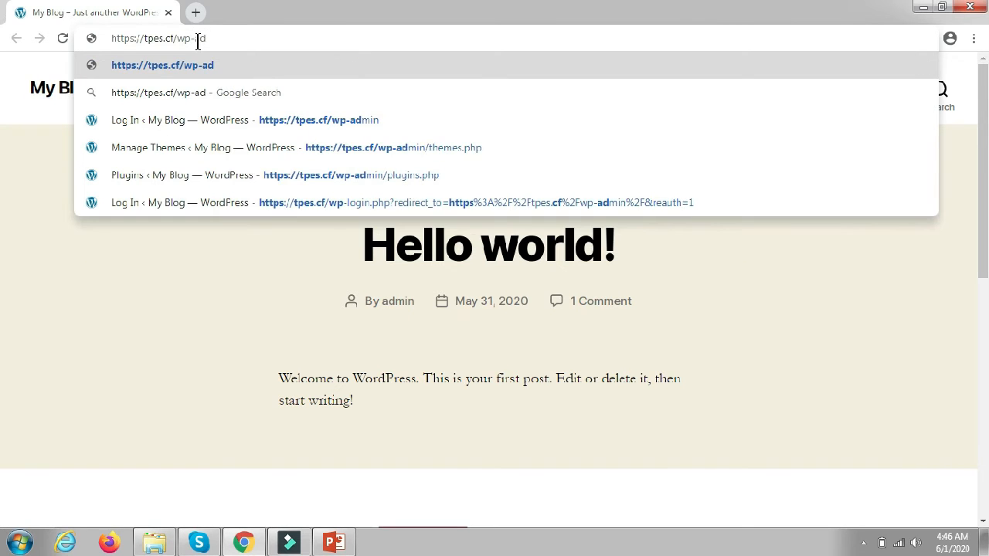
text(mi)
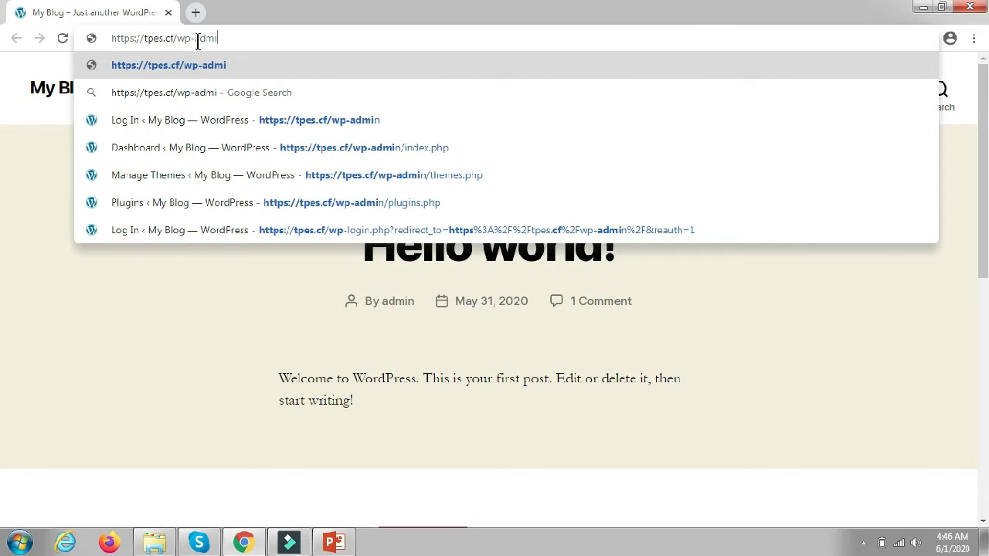
text(n)
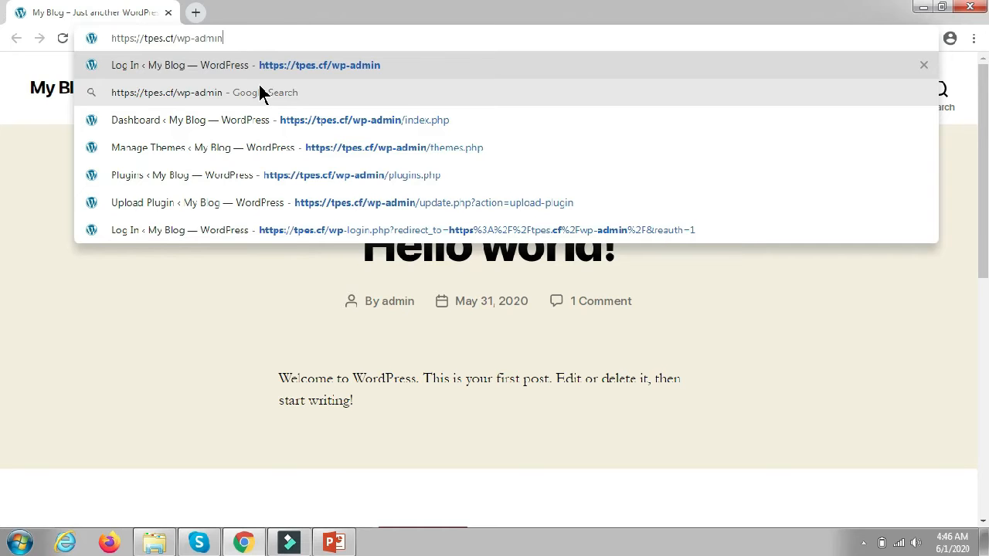
key(Return)
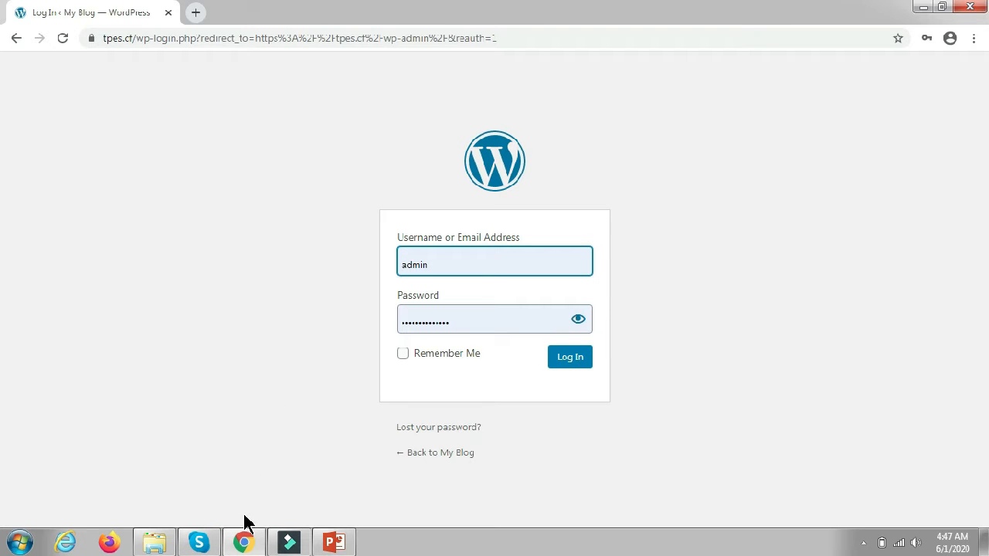
Check the site's login credentials in the Skype chat, then return to Chrome and log in to the WordPress dashboard.
mouse_move(211, 547)
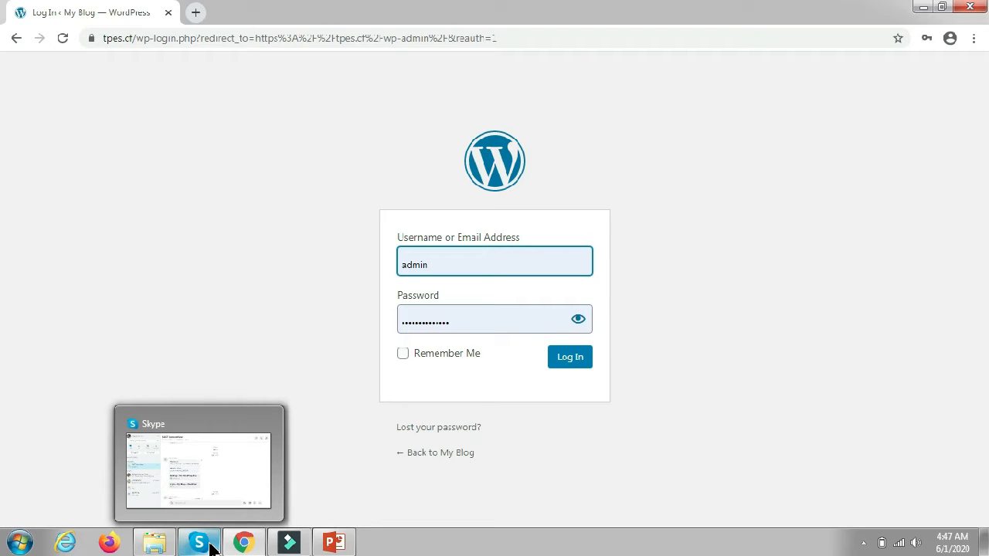
click(209, 545)
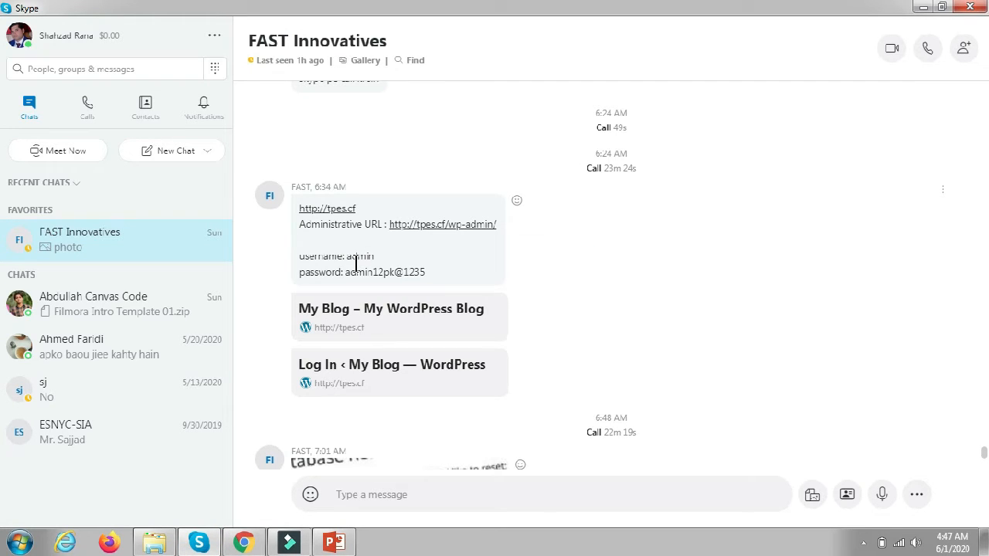
click(244, 544)
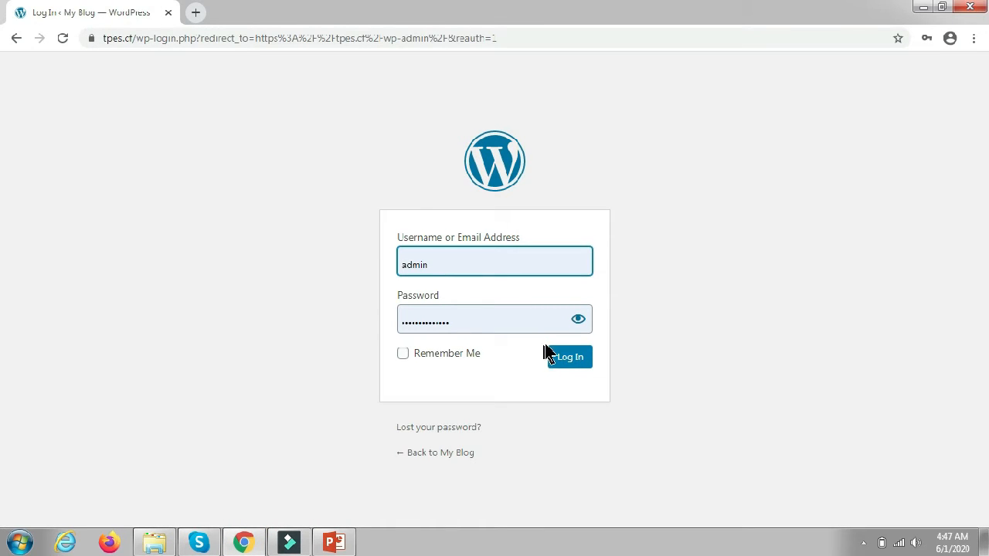
click(565, 366)
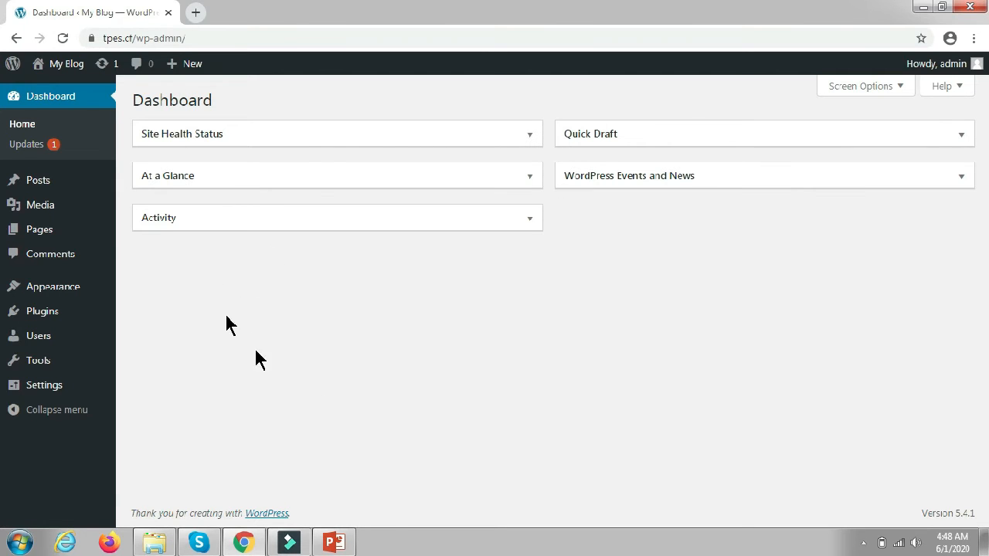
click(670, 118)
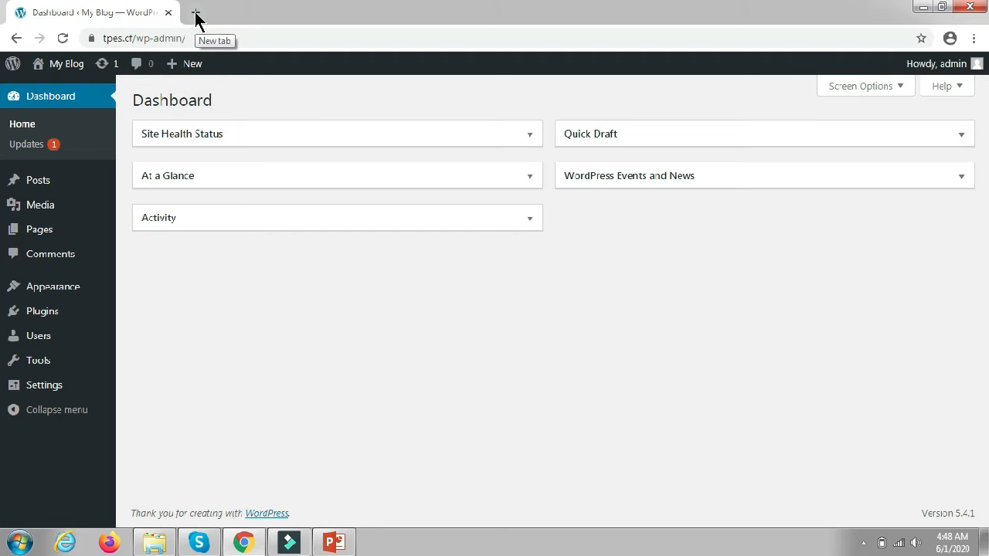
Open coursewalls.com in a new browser tab.
click(196, 14)
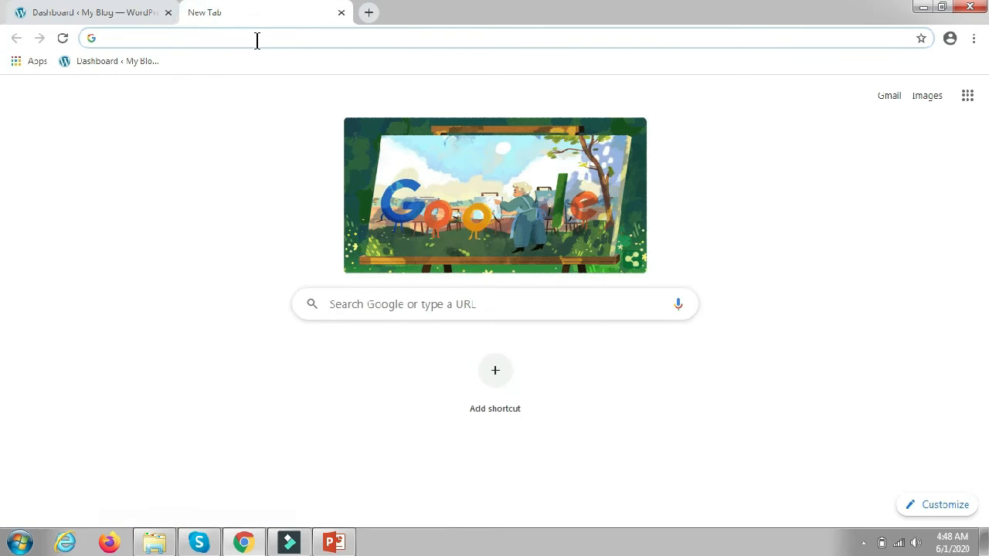
text(coursewalls.com)
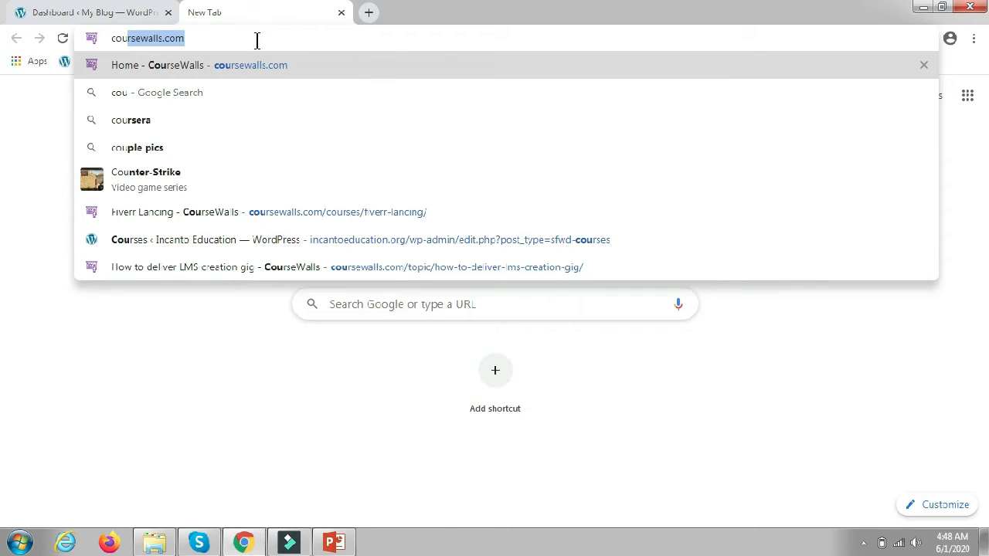
key(Return)
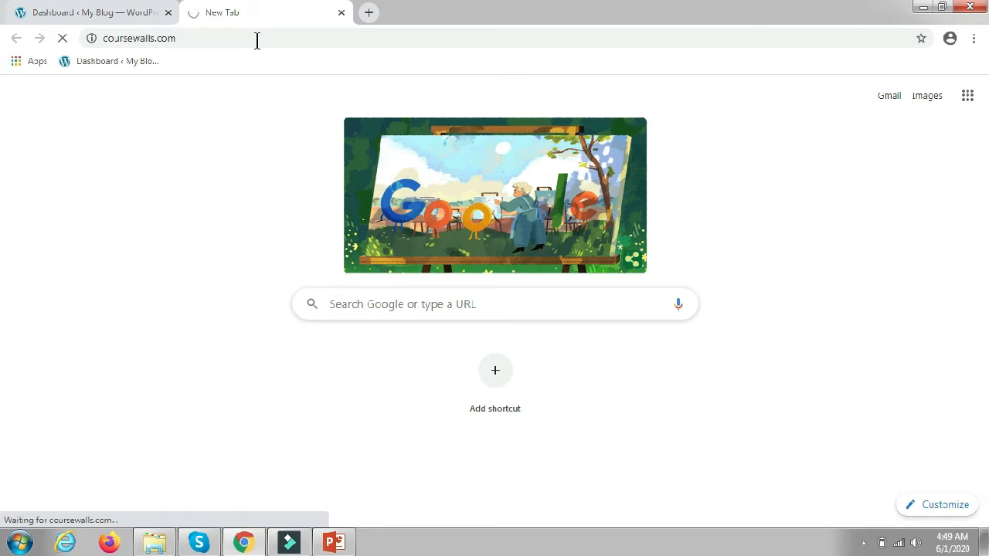
click(207, 40)
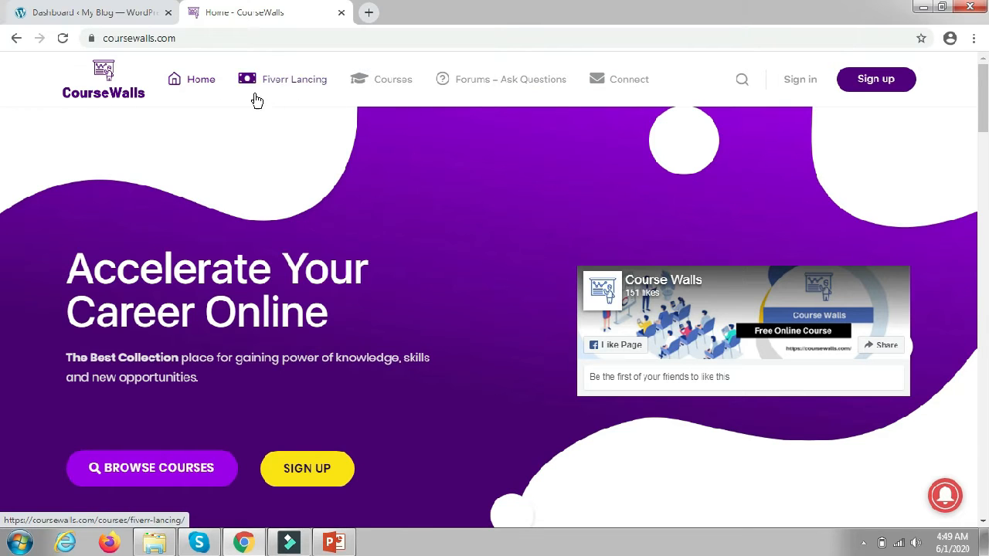
Open the Fiverr Lancing course and go to its LMS creation gig lesson.
click(301, 85)
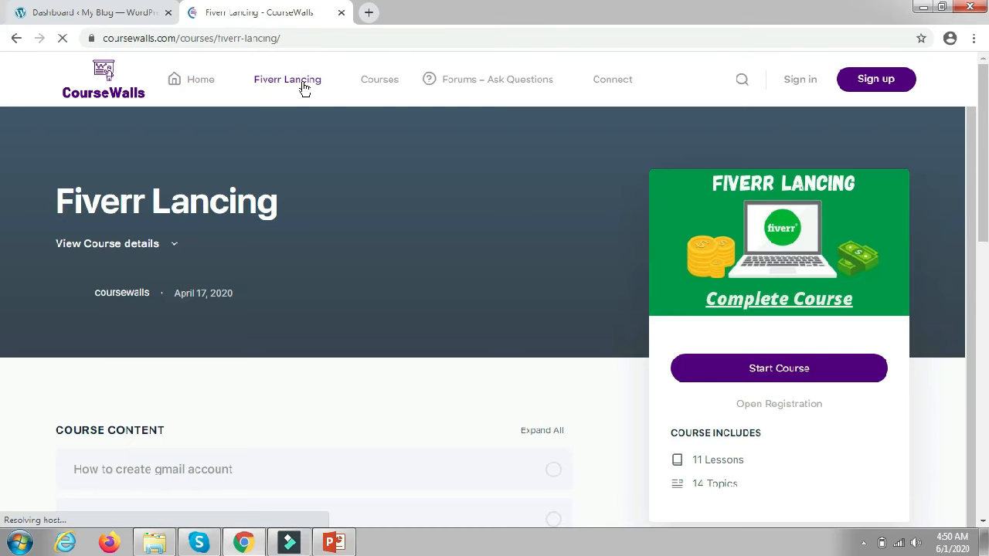
scroll(309, 207, down, 4)
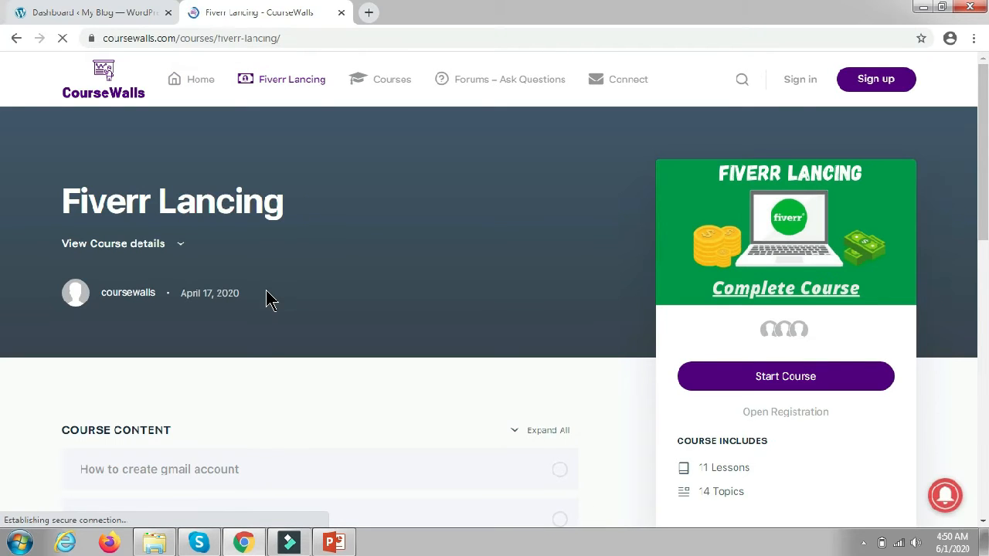
scroll(269, 301, down, 5)
scroll(265, 298, down, 2)
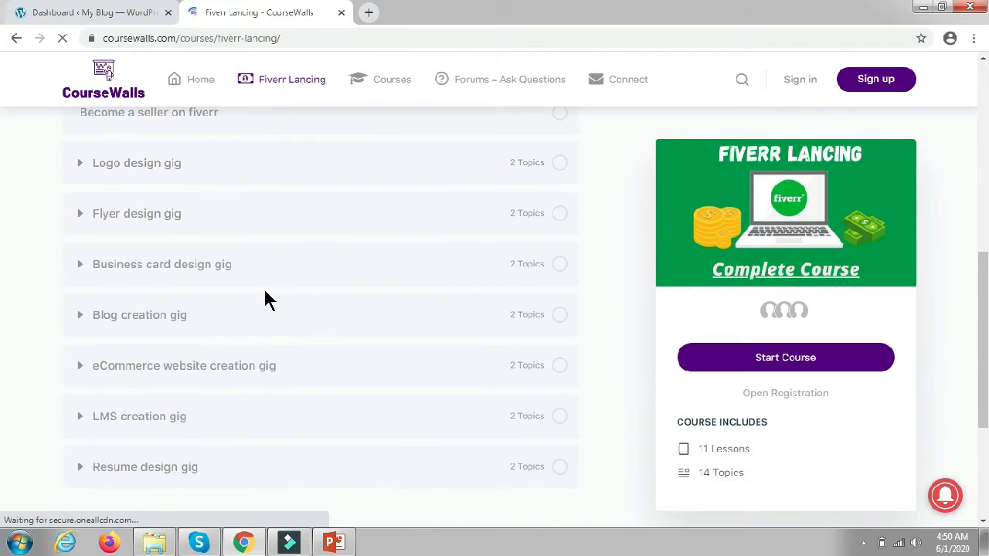
scroll(224, 261, down, 2)
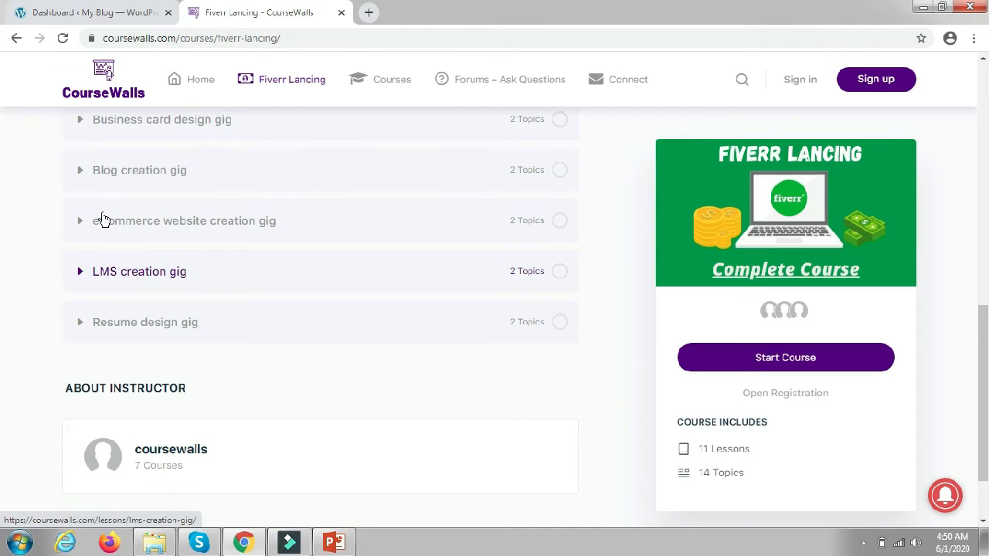
click(175, 274)
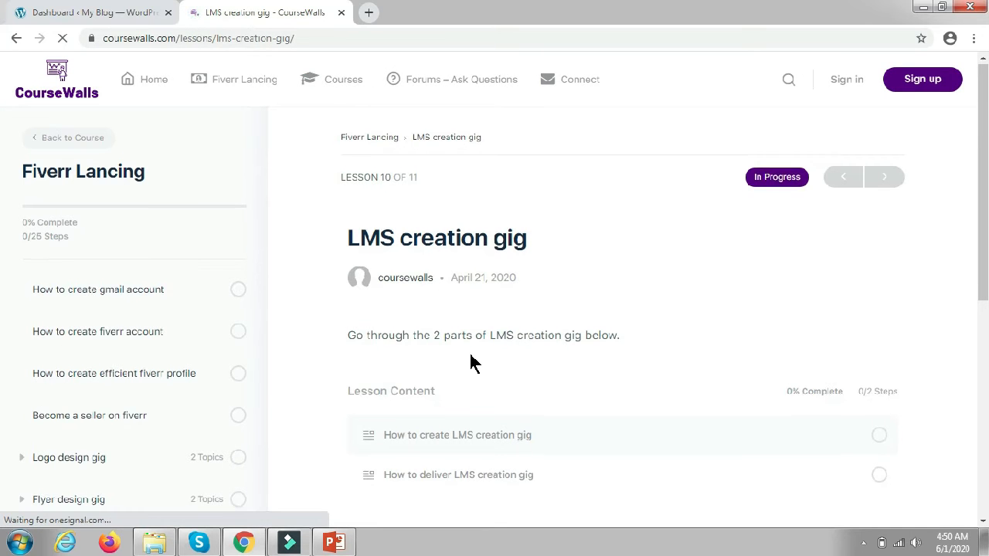
Open the "How to deliver LMS creation gig" topic from the lesson content.
scroll(468, 348, down, 2)
scroll(450, 256, up, 1)
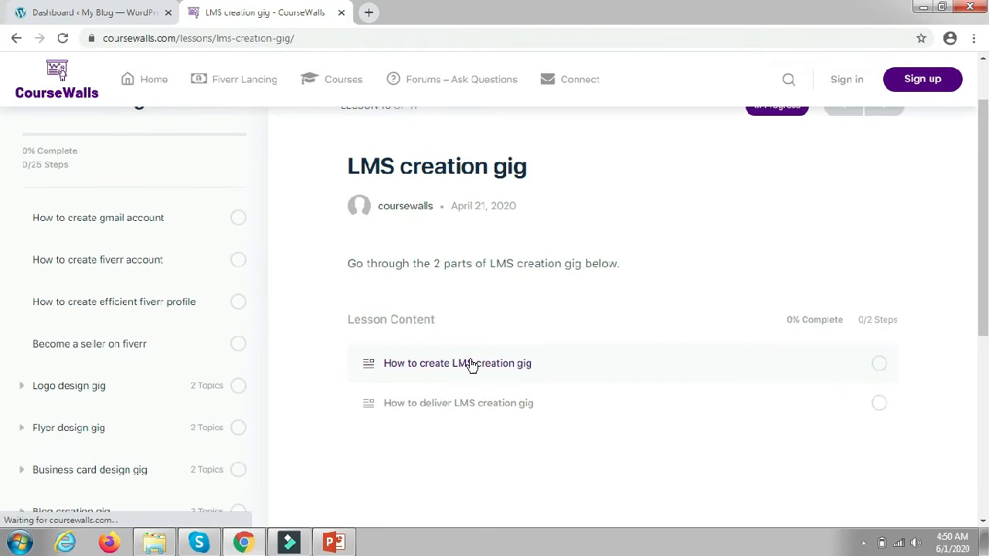
scroll(447, 319, down, 1)
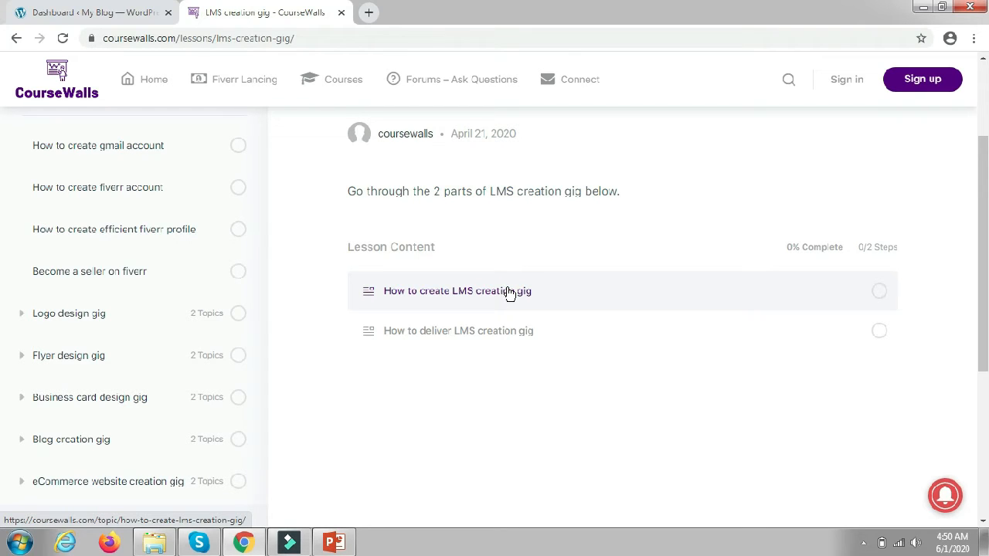
click(485, 336)
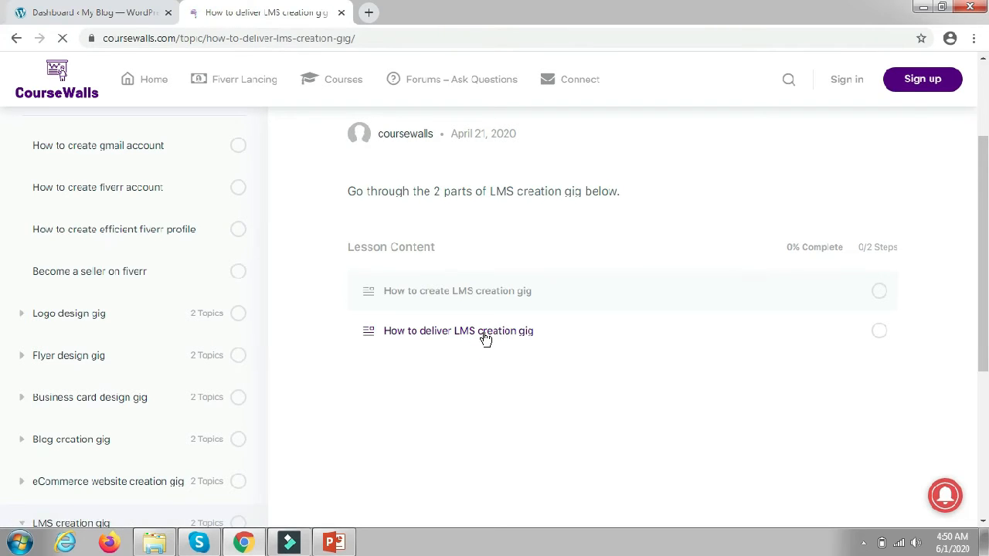
Review the topic's plugin and theme downloads and highlight the full message text under Note to Client.
scroll(485, 339, down, 2)
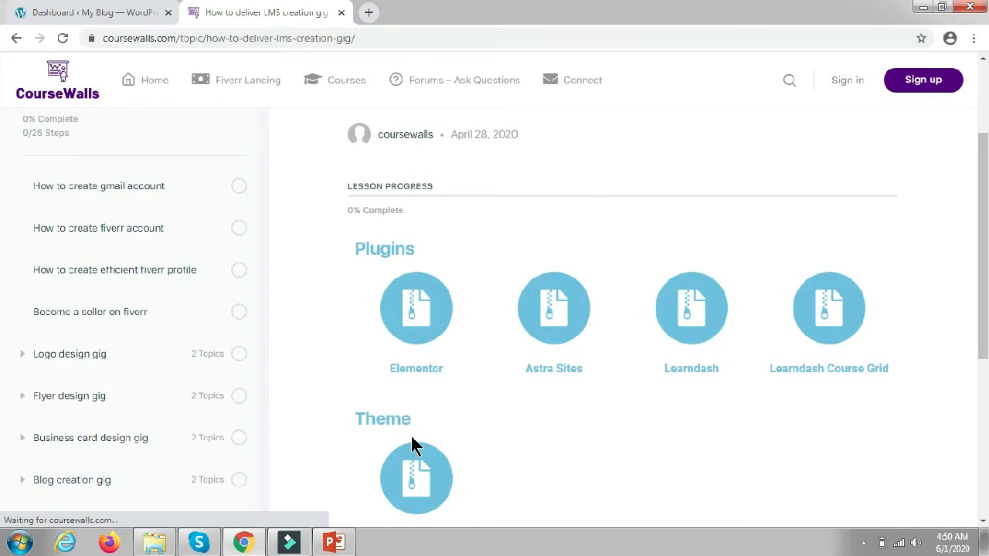
scroll(435, 410, down, 4)
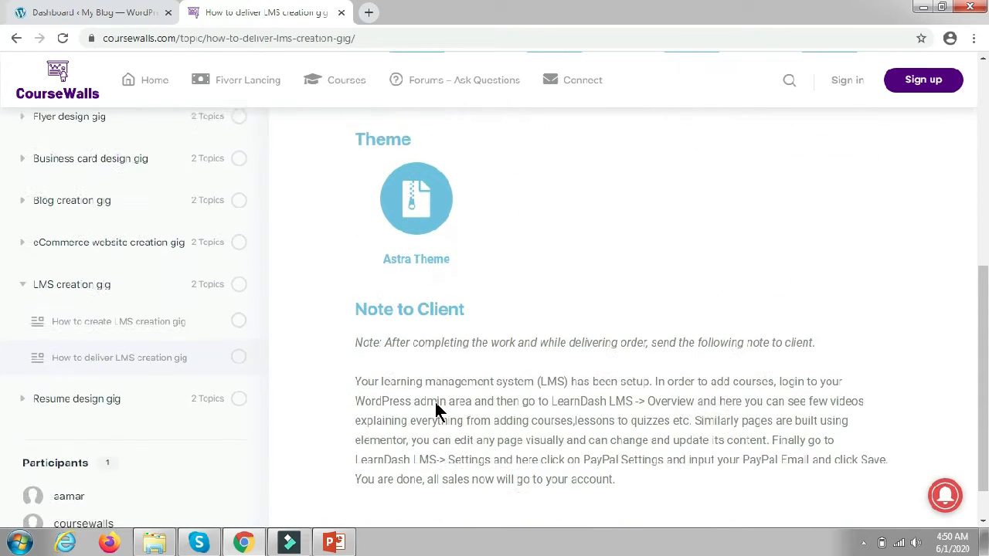
scroll(453, 371, down, 1)
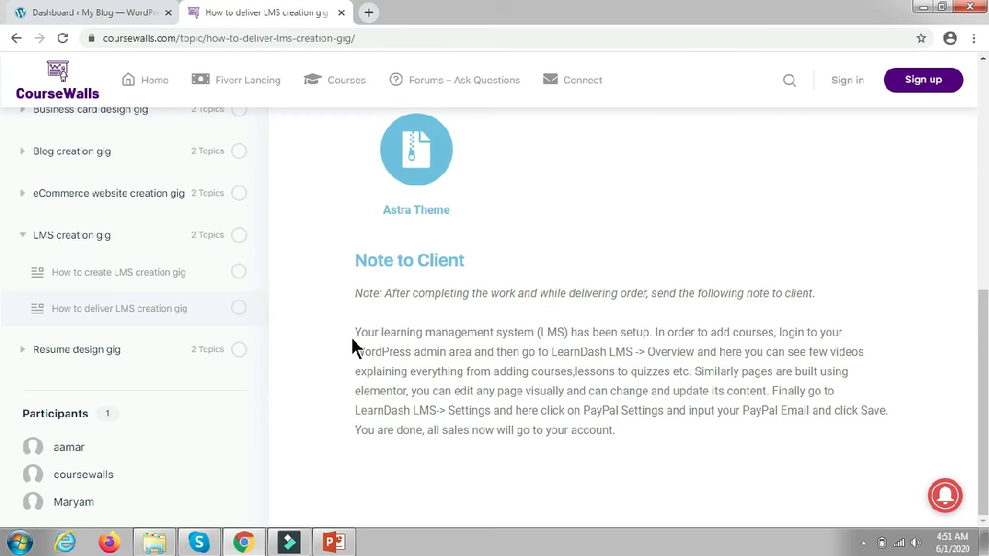
drag(355, 331, 633, 447)
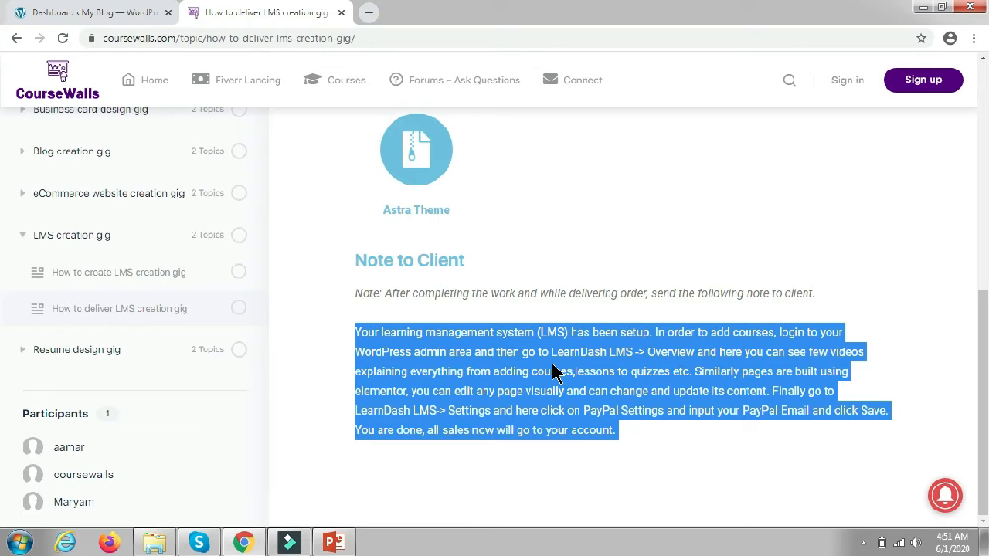
scroll(552, 374, up, 4)
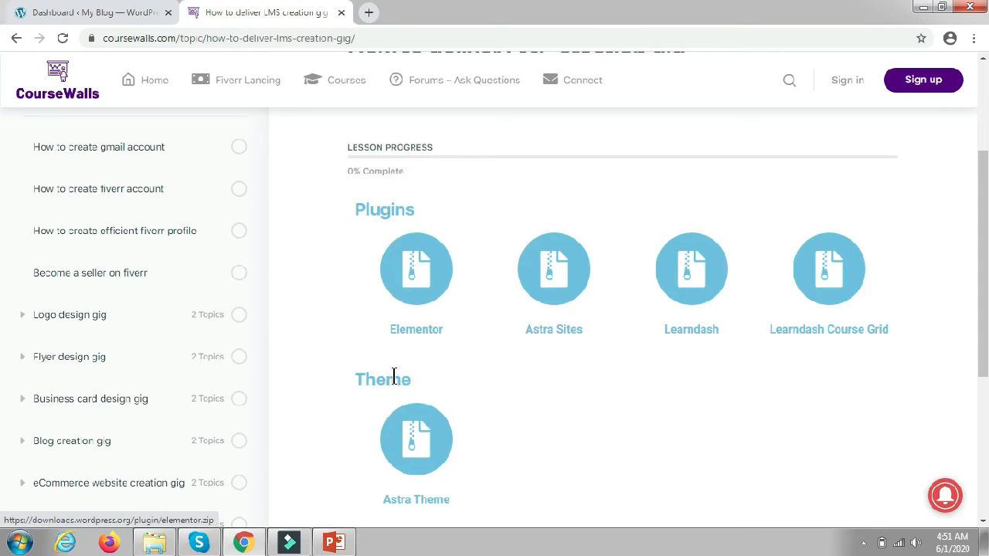
Download the Elementor plugin zip from the topic's Plugins section.
click(130, 14)
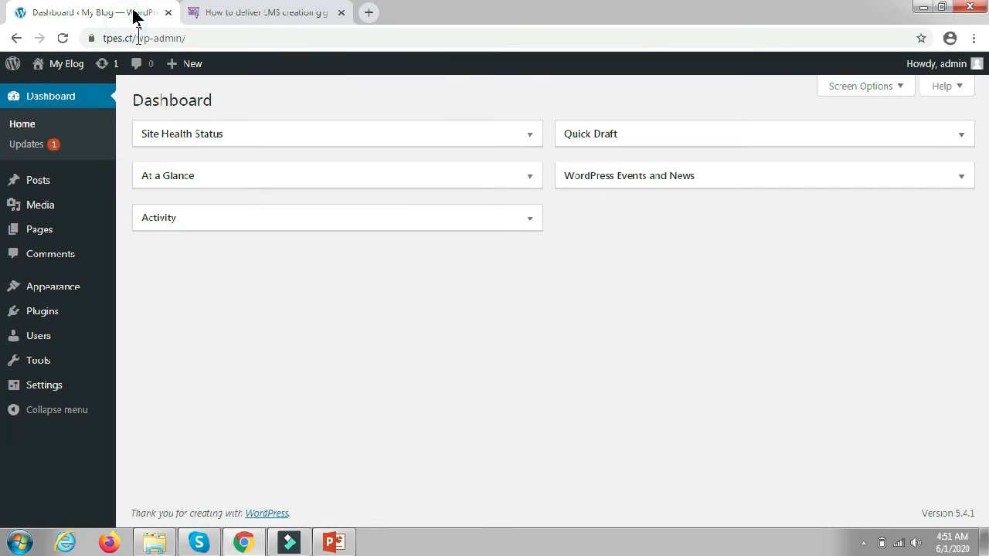
click(276, 15)
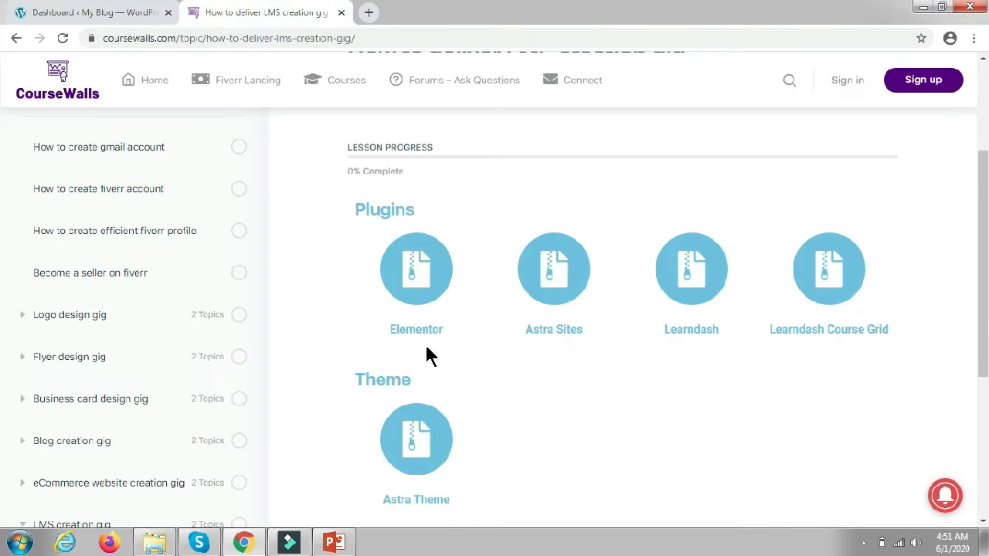
click(415, 277)
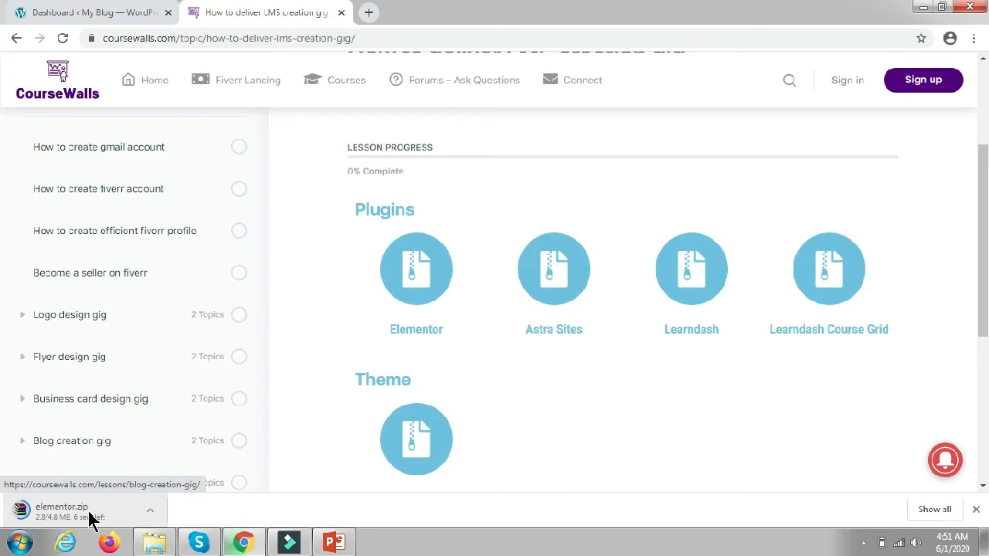
click(121, 12)
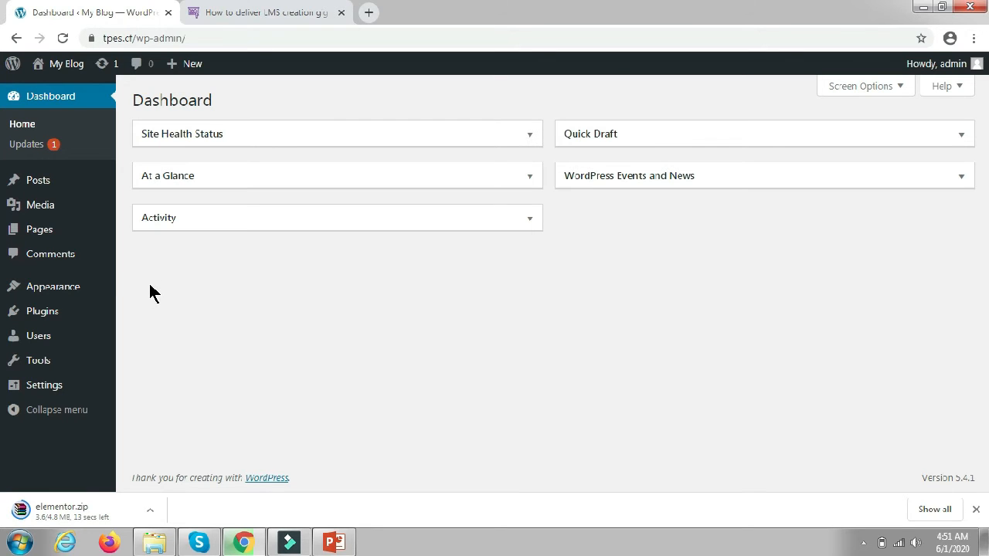
click(249, 14)
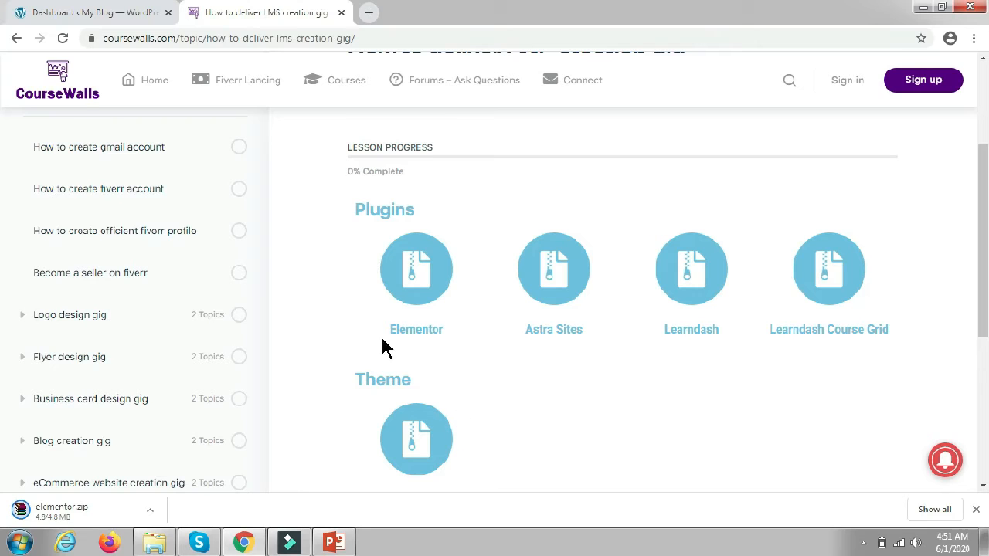
scroll(516, 402, down, 1)
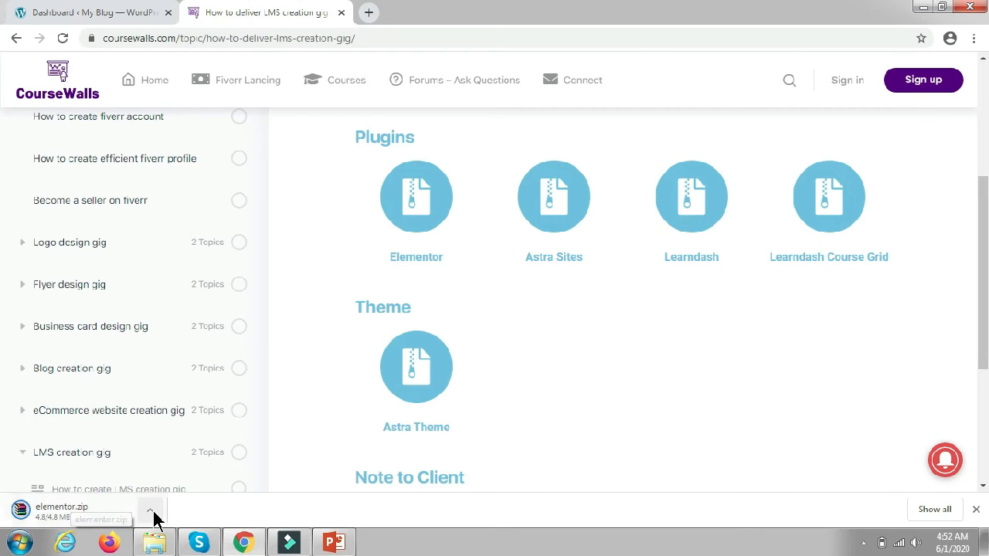
Minimize the Chrome and PowerPoint windows to reach the Fiverr Course folder window.
click(925, 8)
click(916, 9)
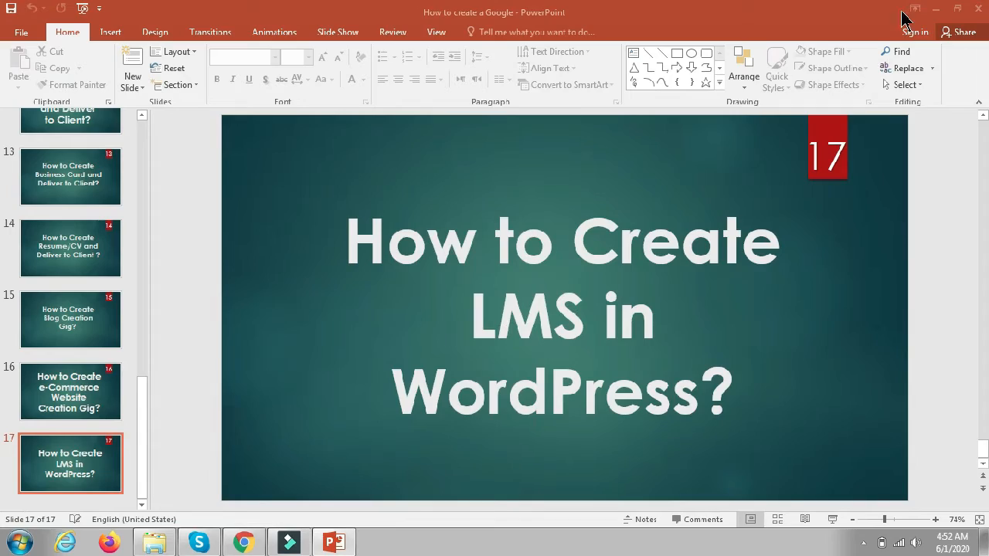
click(935, 8)
click(939, 8)
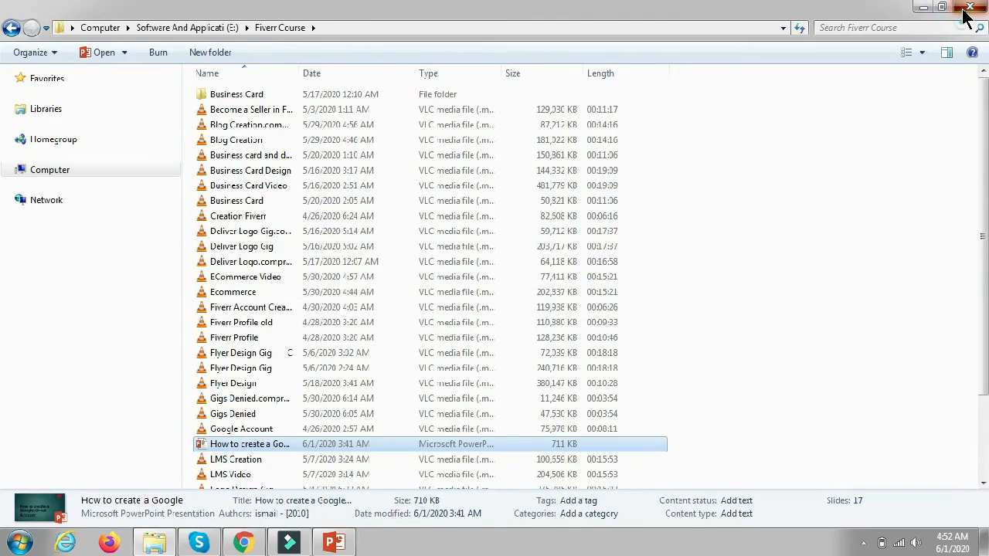
Open the Downloads folder in Windows Explorer and select the downloaded elementor zip archive.
double_click(23, 28)
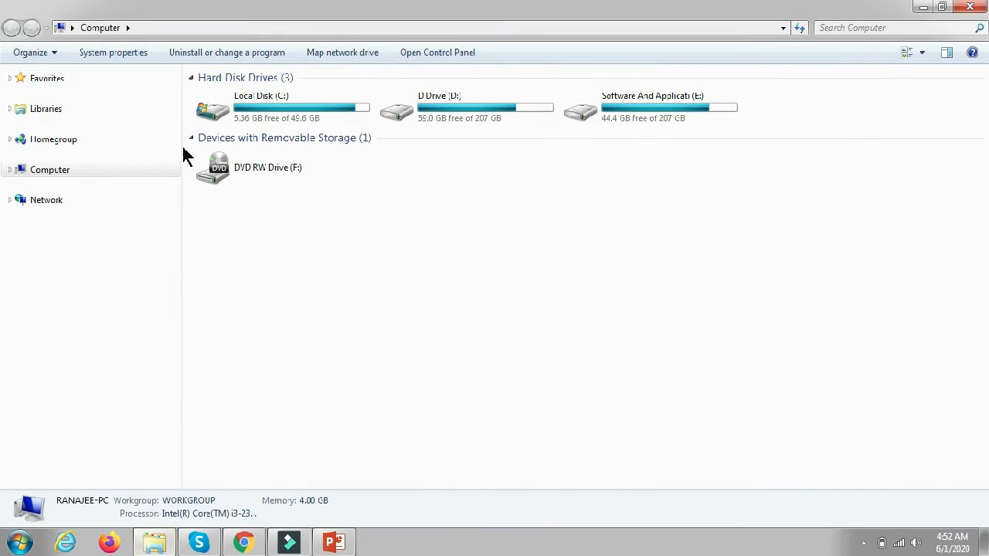
click(10, 109)
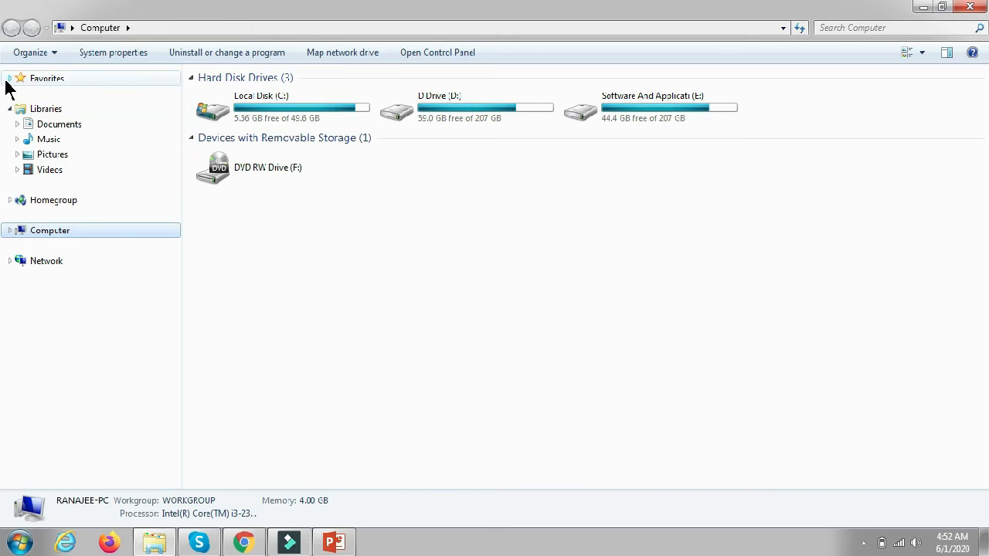
click(10, 78)
click(97, 113)
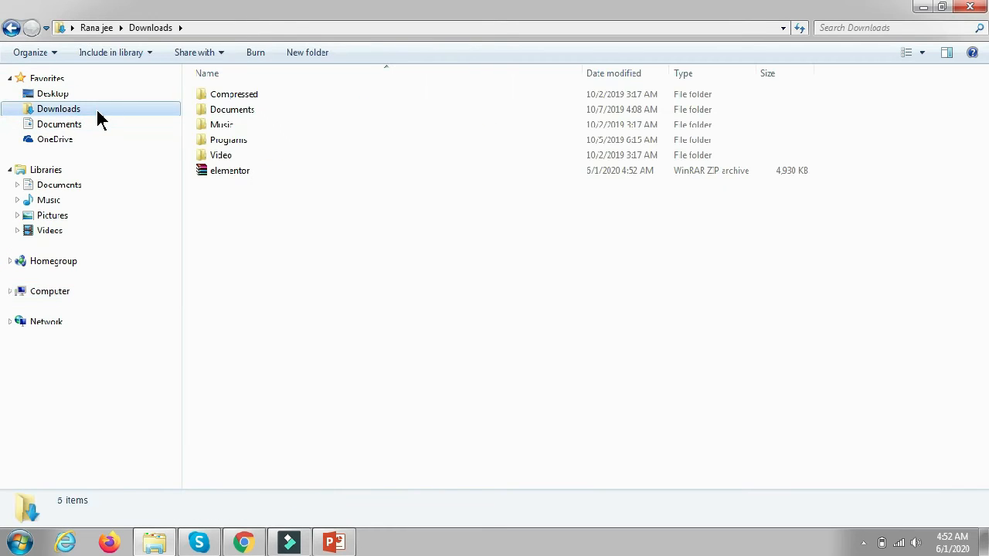
click(231, 176)
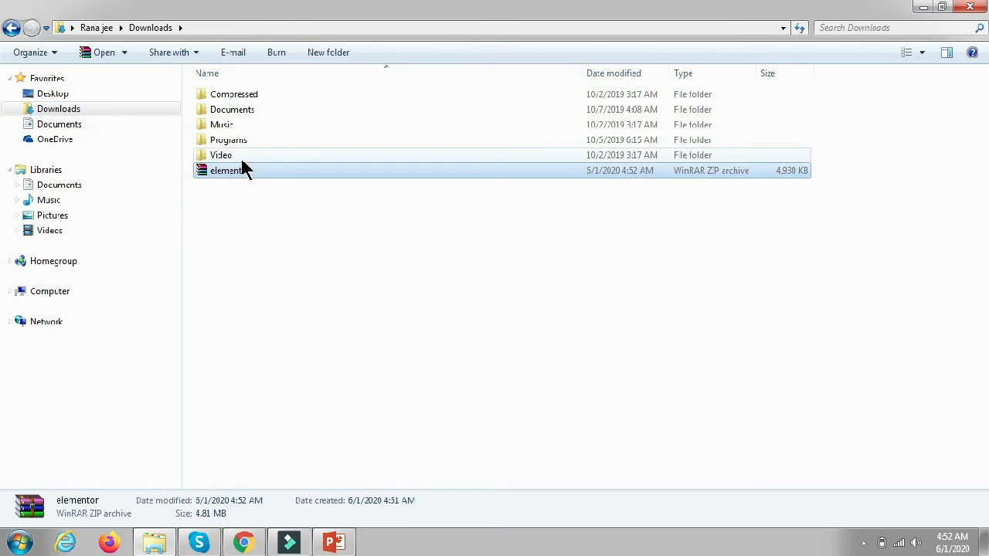
Switch to Chrome and open the Themes page in the WordPress admin of tpes.cf.
click(246, 542)
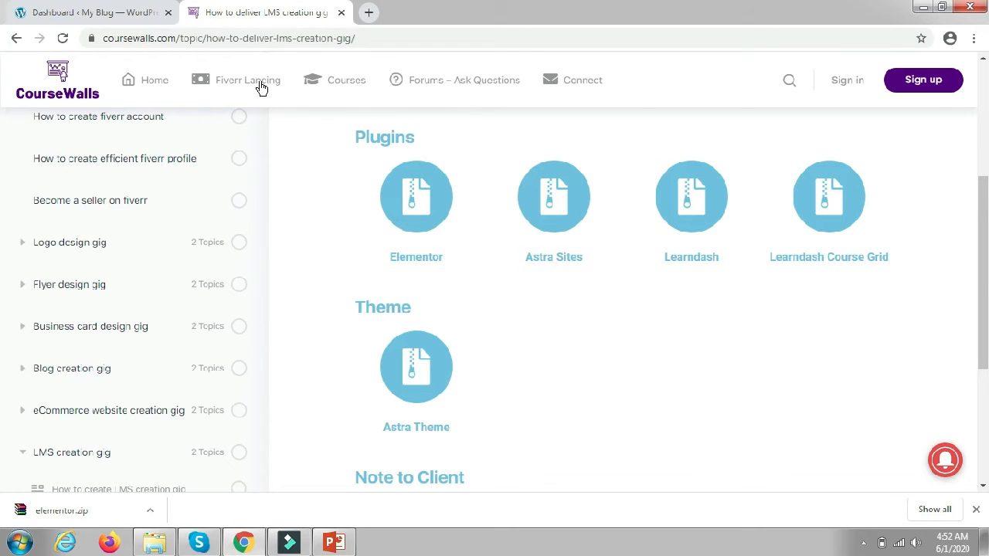
click(114, 13)
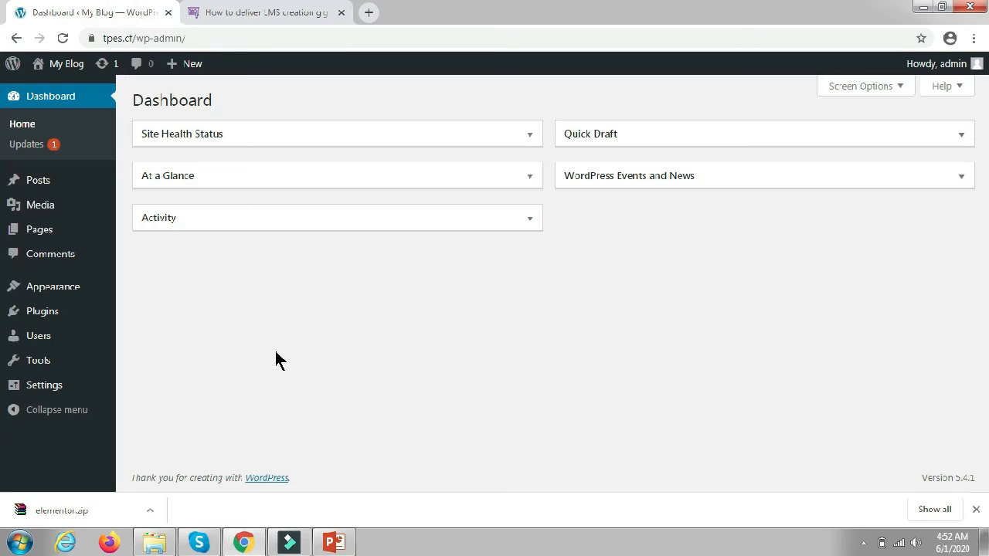
mouse_move(33, 313)
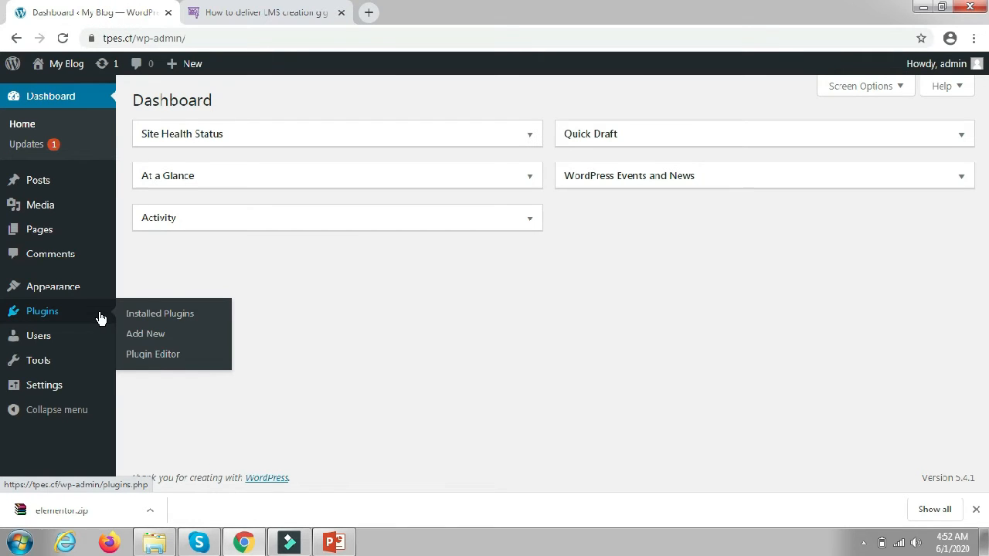
mouse_move(73, 296)
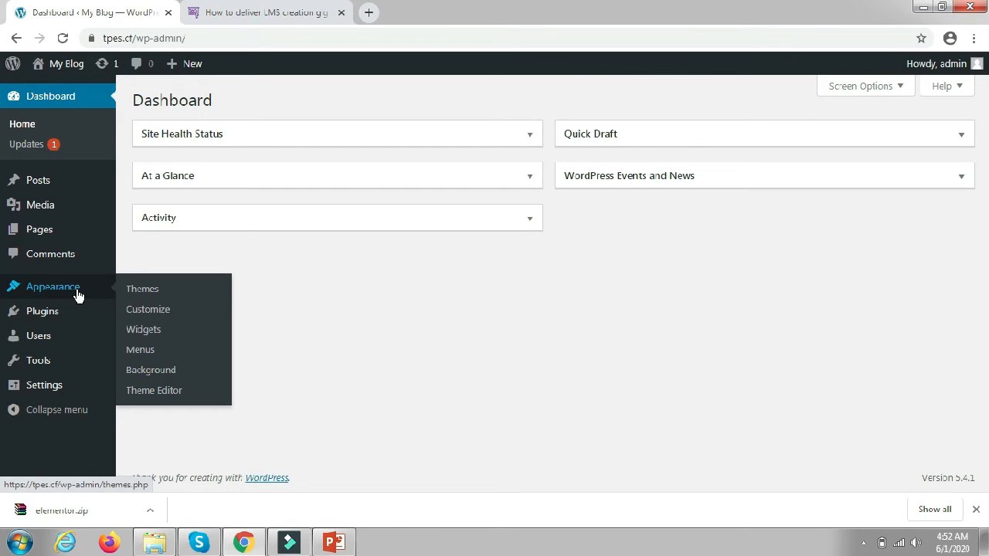
click(143, 293)
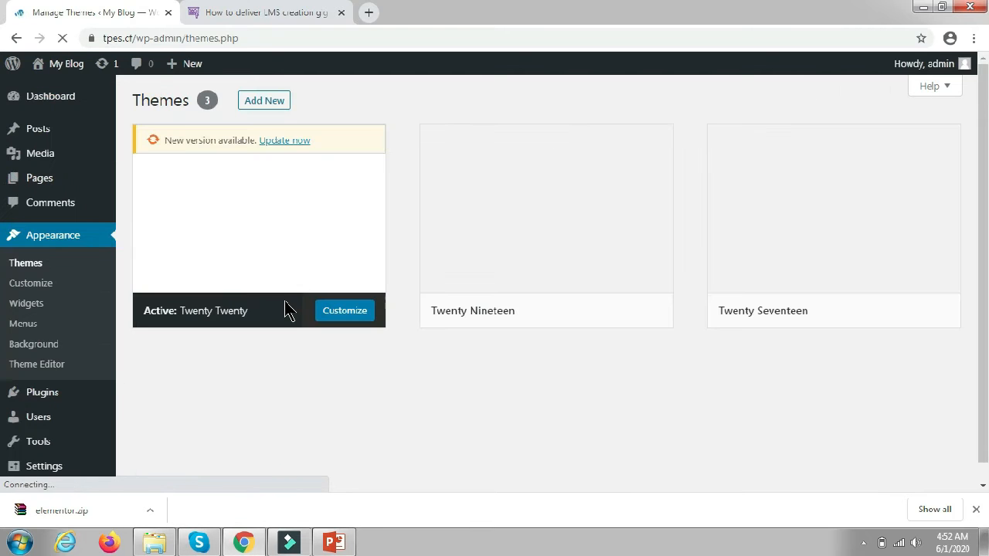
Check the Astra Theme download on the CourseWalls topic page, then return to the WordPress Themes page.
click(270, 12)
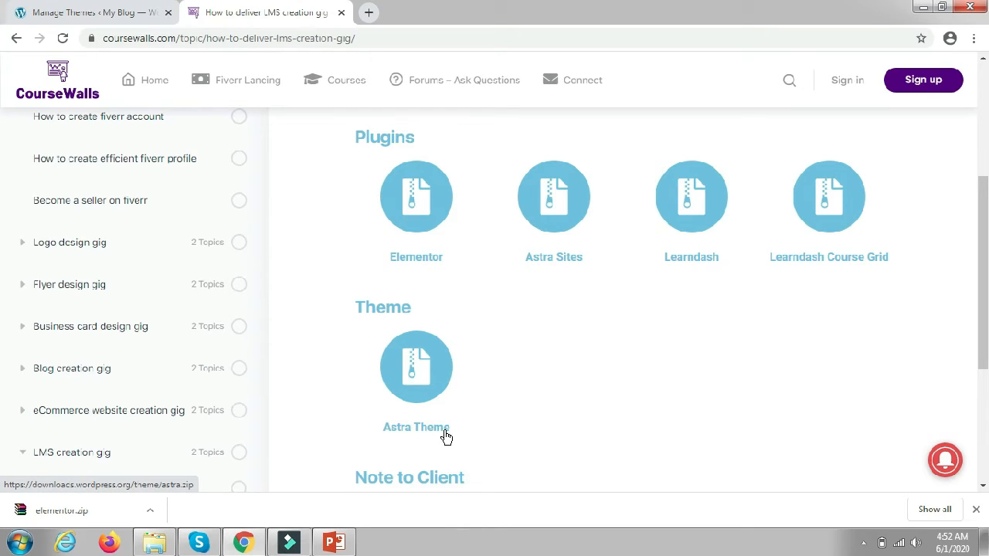
click(976, 510)
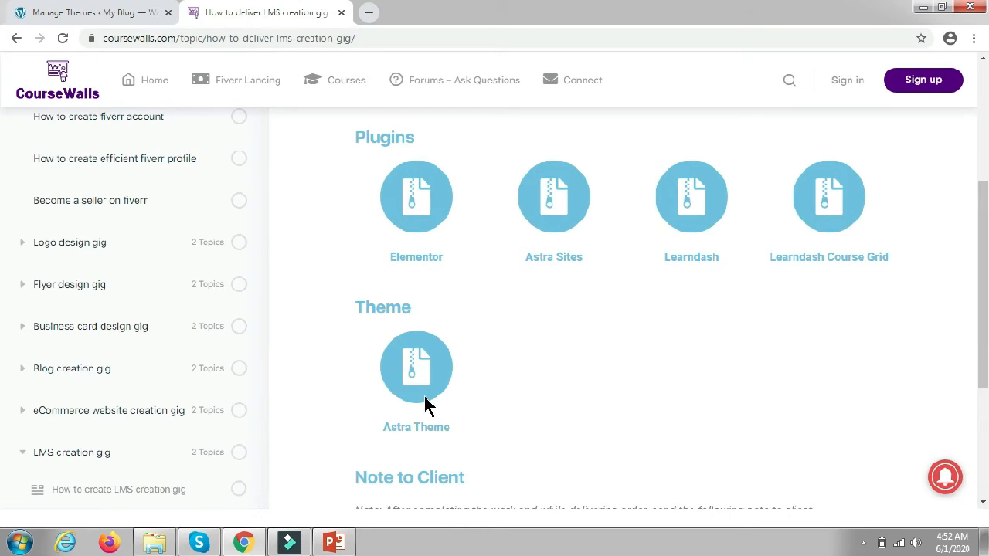
click(123, 12)
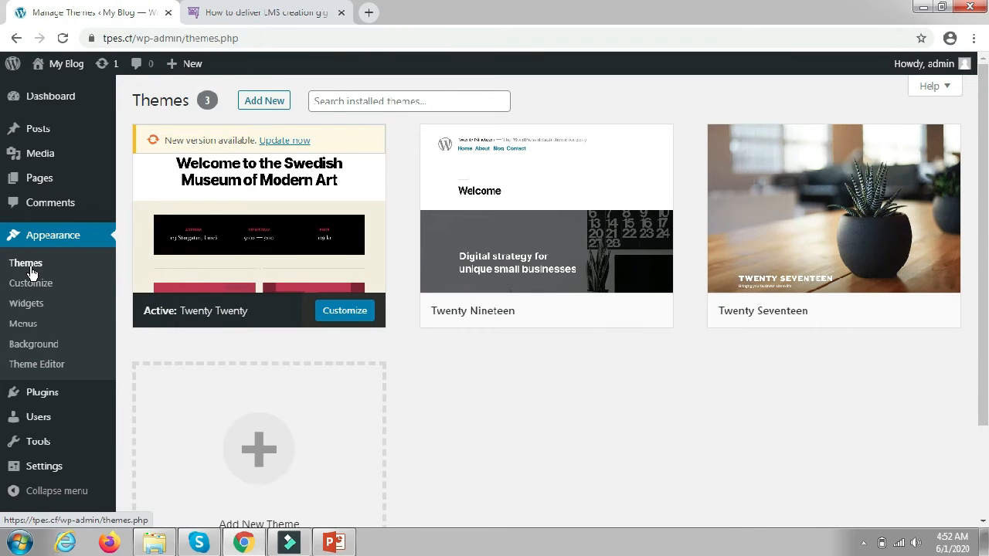
Install the Astra theme by uploading astra.2.4.4 from the Wordpress Theme folder inside Plugins on drive E, and activate it.
click(263, 101)
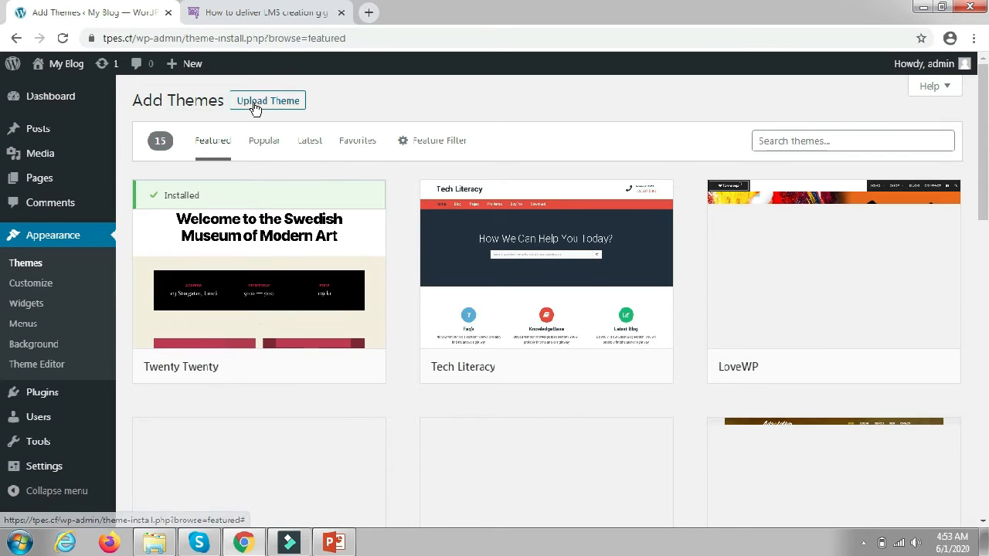
click(255, 109)
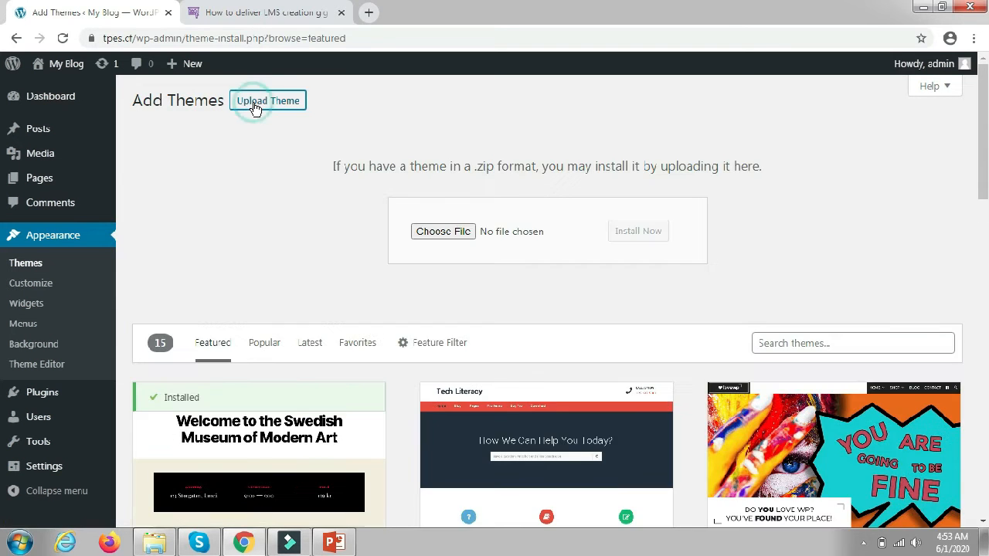
click(442, 232)
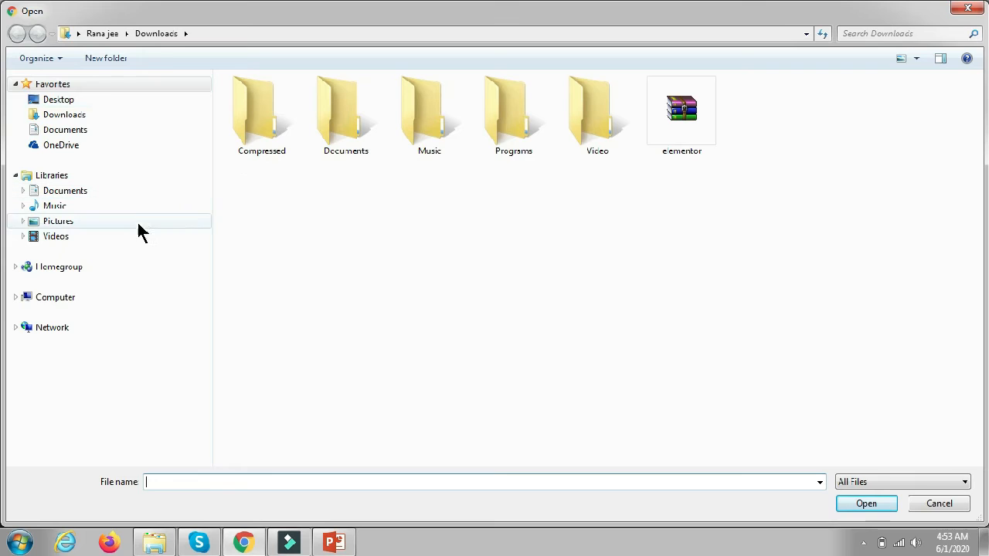
click(16, 299)
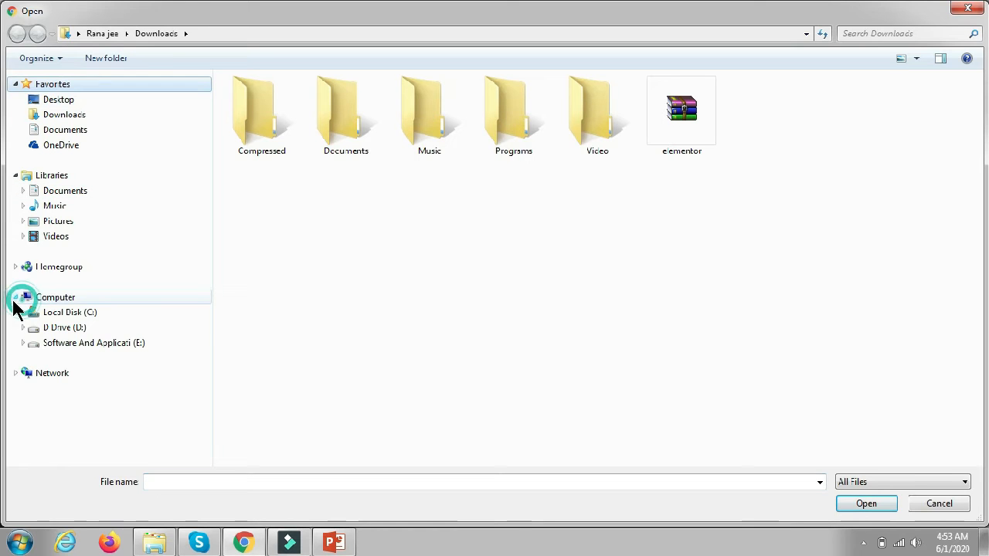
click(107, 348)
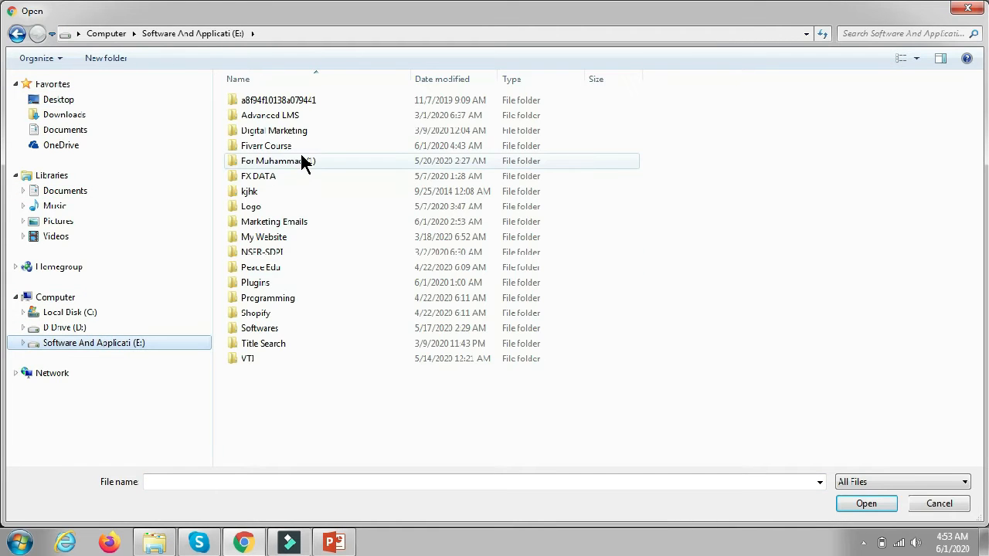
double_click(295, 284)
click(317, 102)
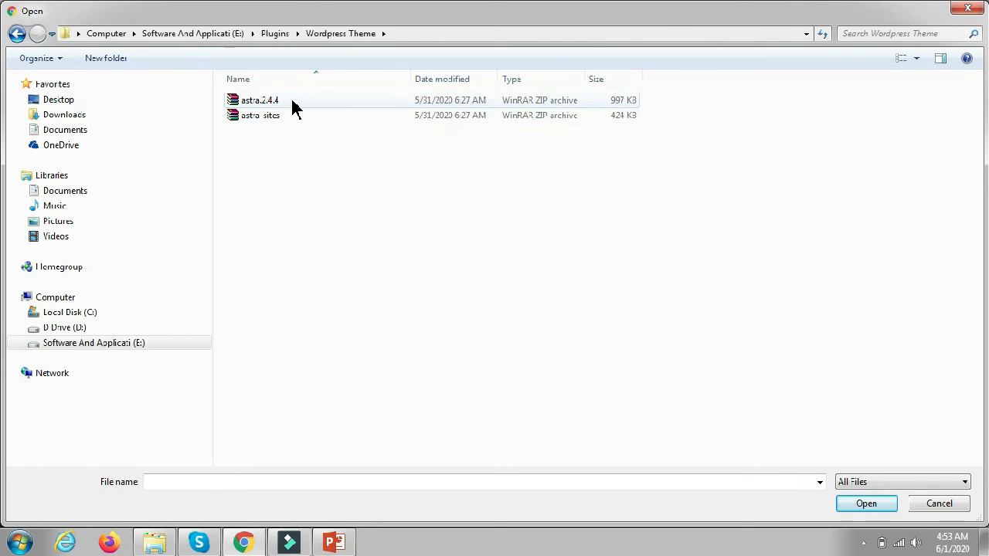
click(294, 108)
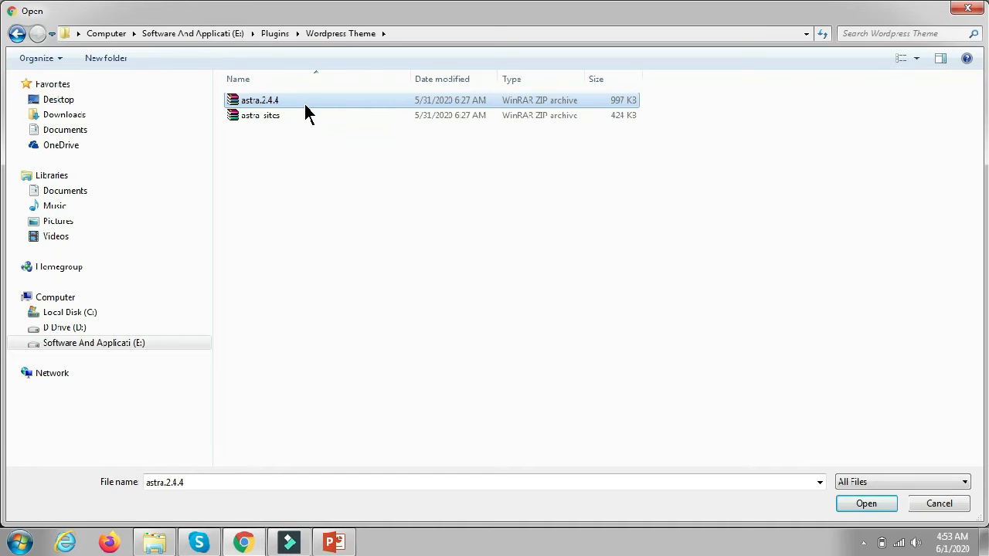
click(867, 503)
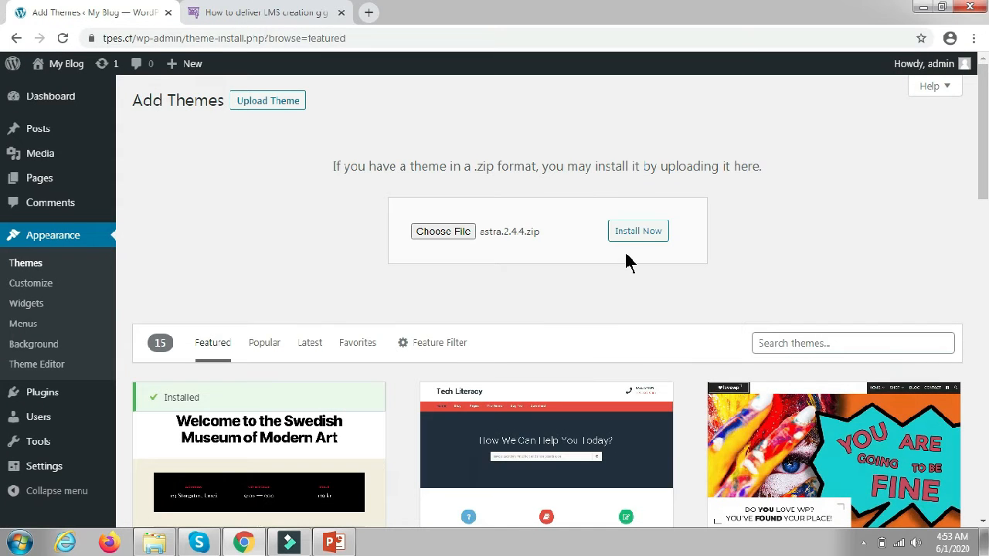
click(637, 232)
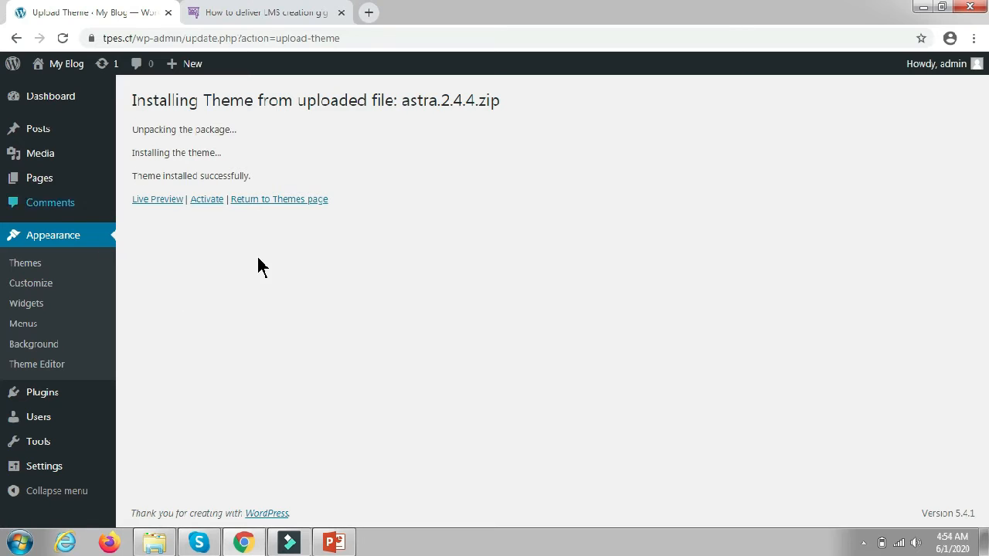
click(204, 201)
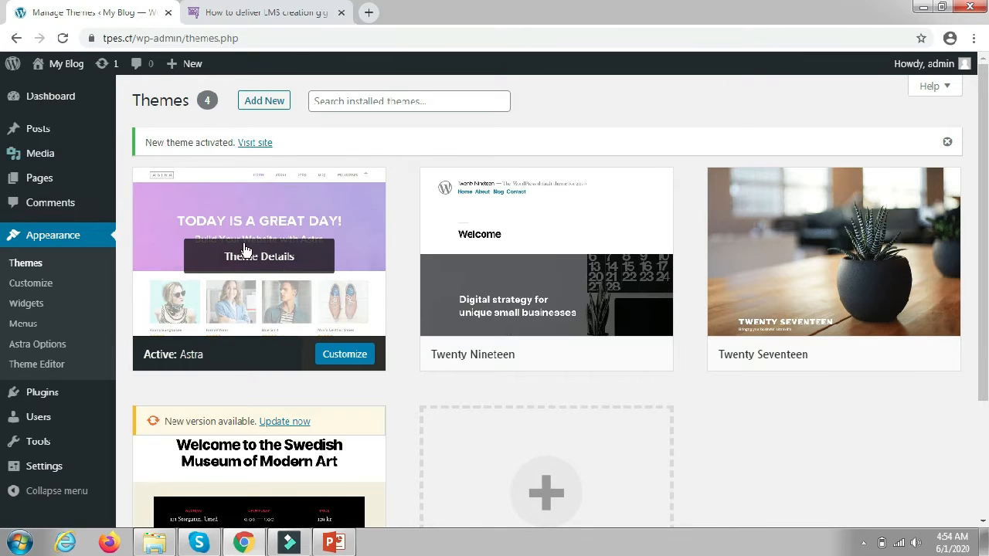
Open the live site in a new browser tab, review its front page with the Astra theme, and return to the admin page.
mouse_move(78, 68)
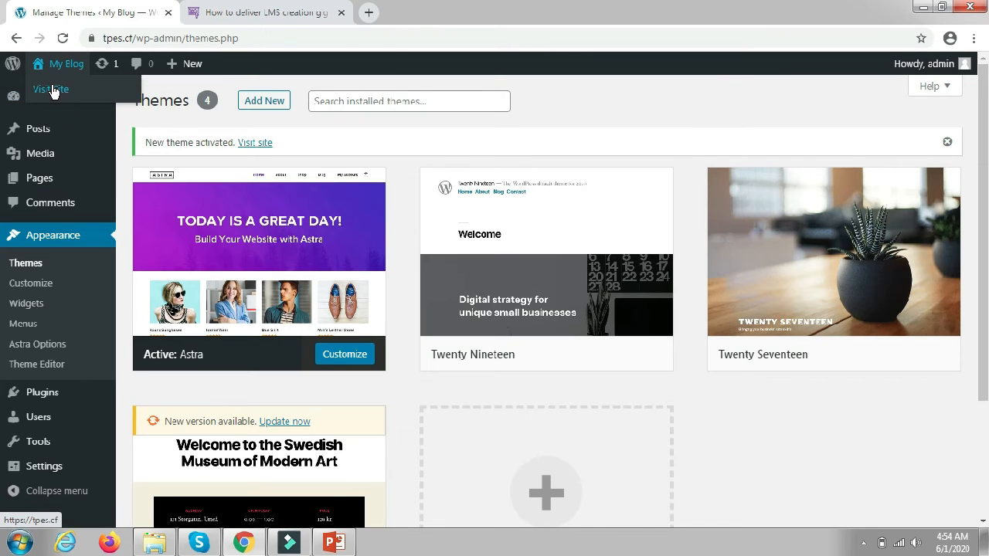
right_click(52, 91)
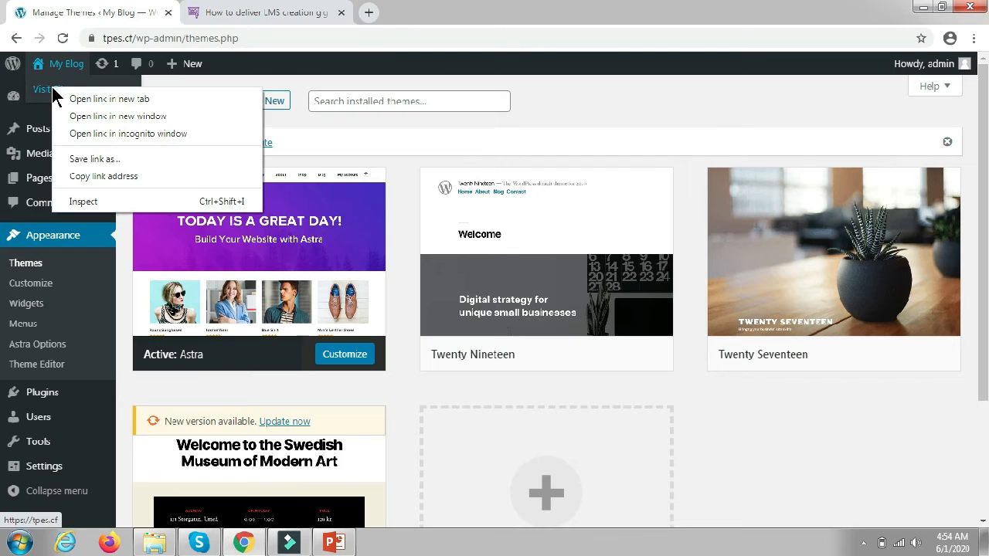
click(96, 100)
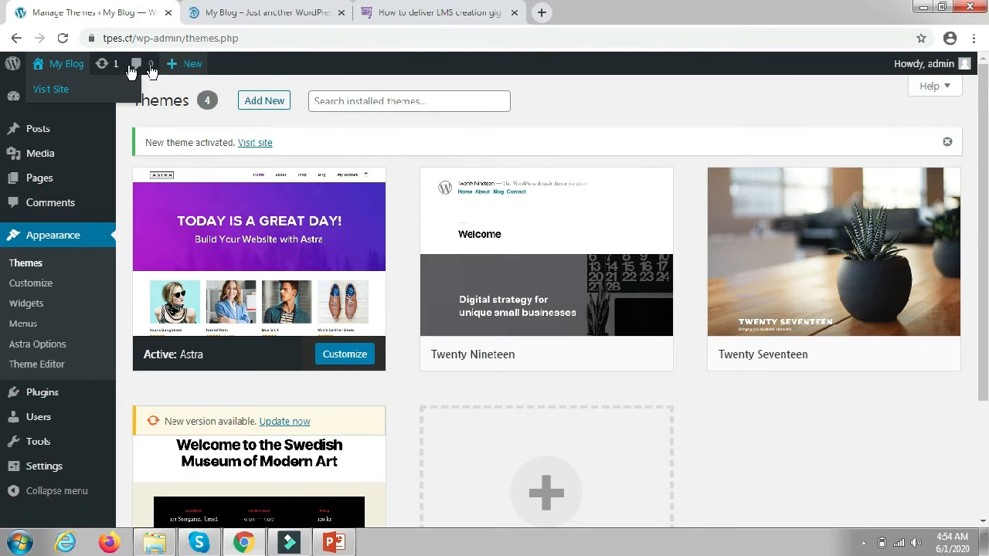
click(265, 11)
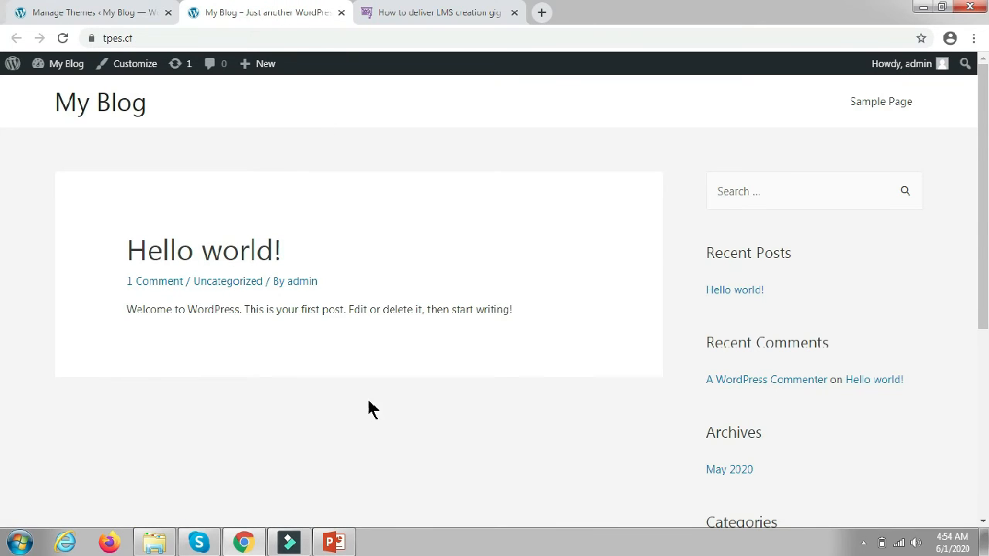
scroll(454, 340, down, 5)
scroll(454, 342, up, 5)
click(114, 11)
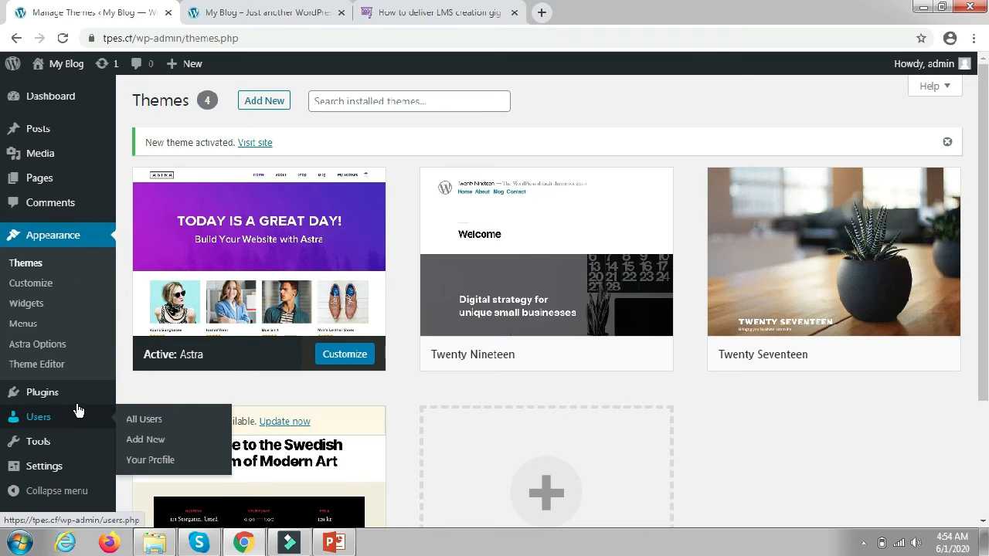
Open the WordPress plugin upload form and browse to the Plugins folder on drive E for the zip file.
mouse_move(77, 391)
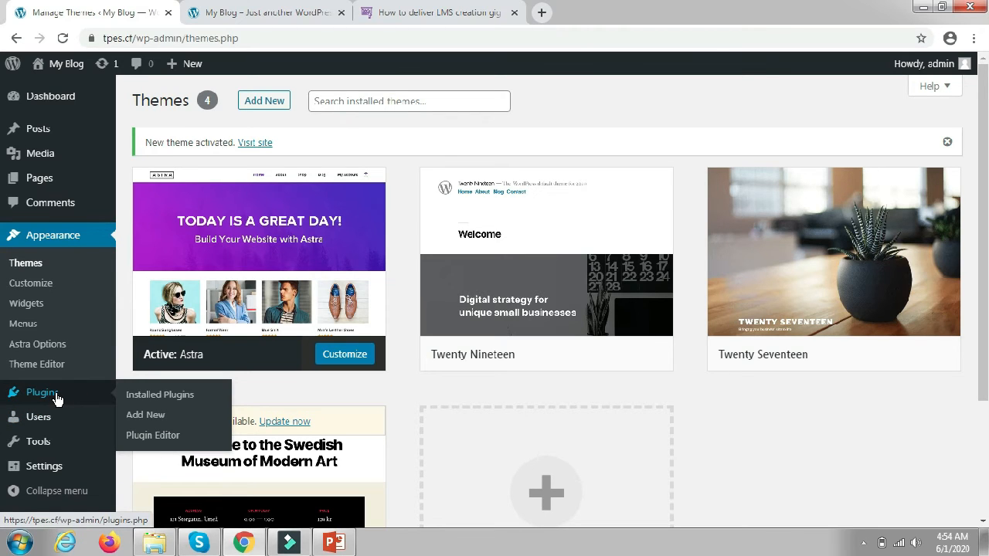
click(157, 421)
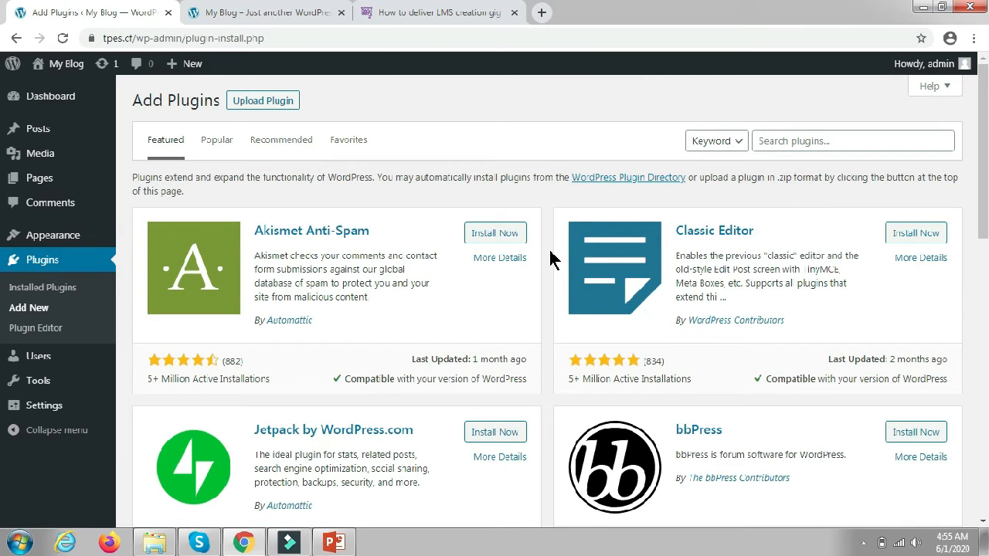
click(256, 104)
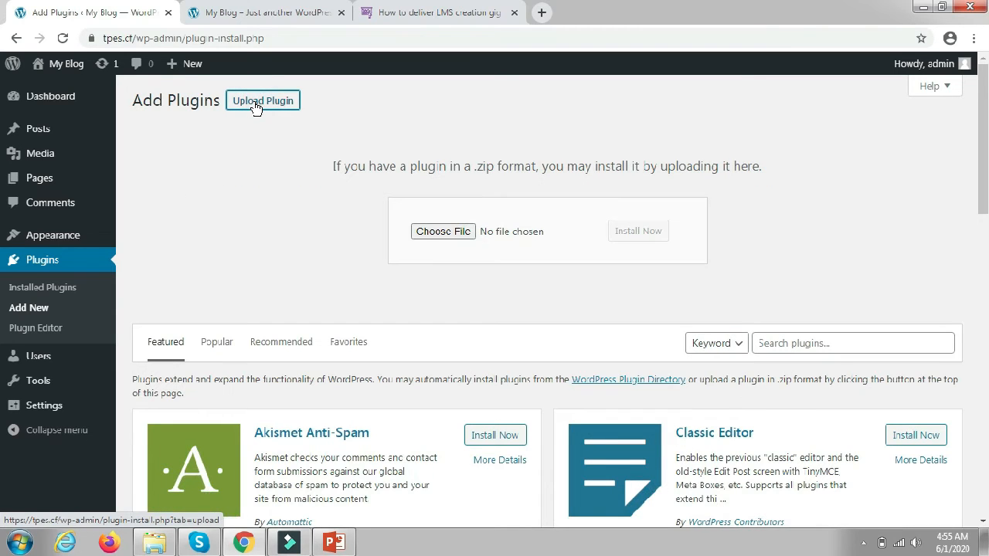
click(436, 236)
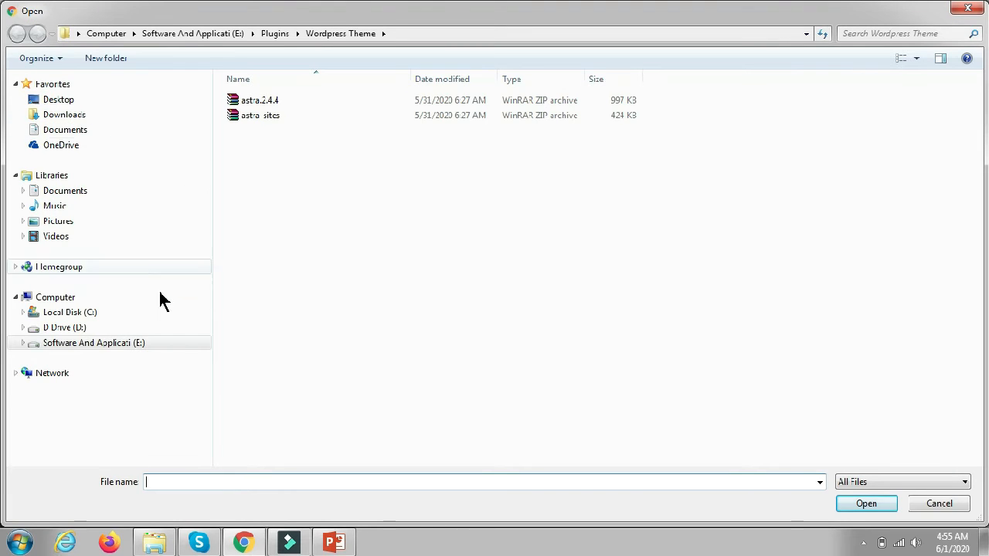
click(177, 346)
double_click(289, 283)
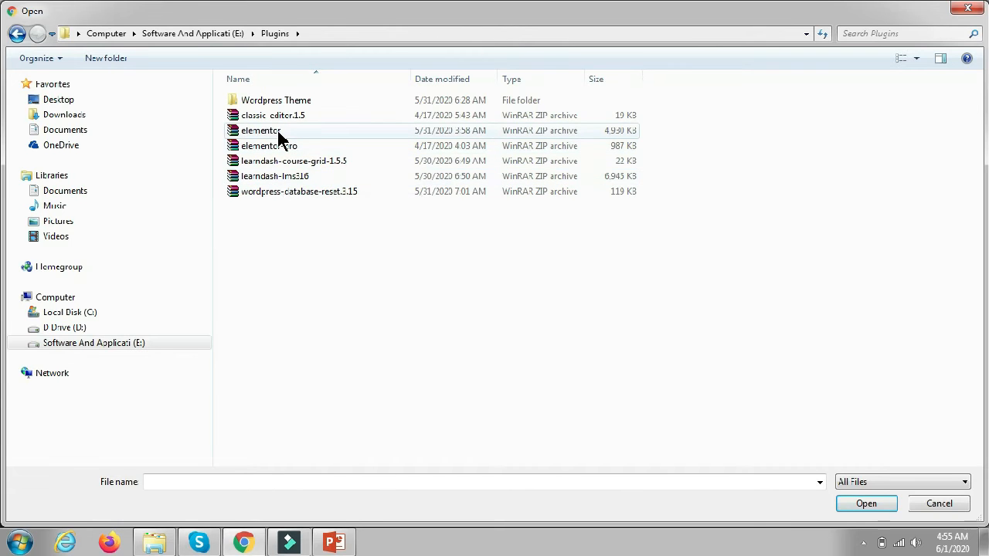
Look over the elementor, learndash-lms316, learndash-course-grid-1.5.5 and astra-sites zip files on drive E, then cancel the file selection.
click(296, 138)
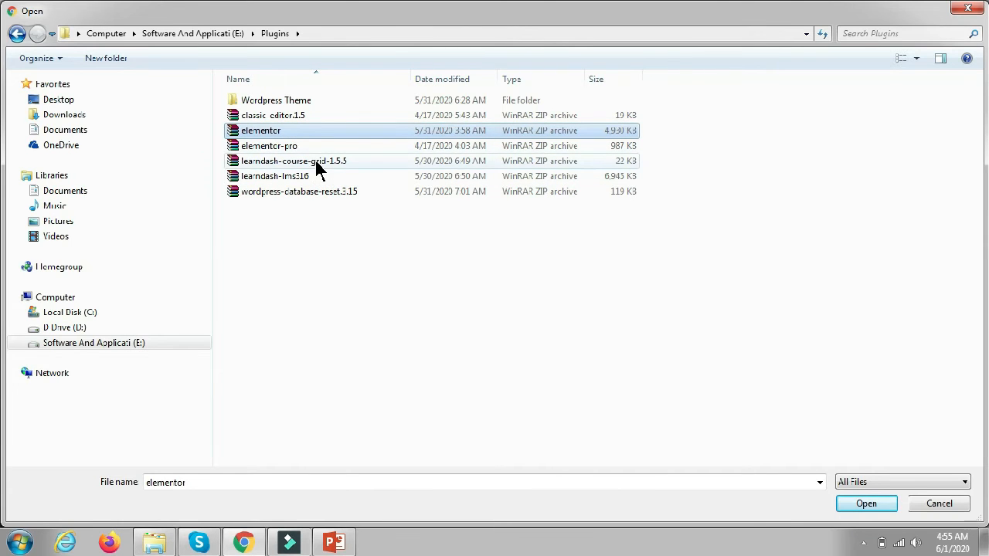
click(310, 179)
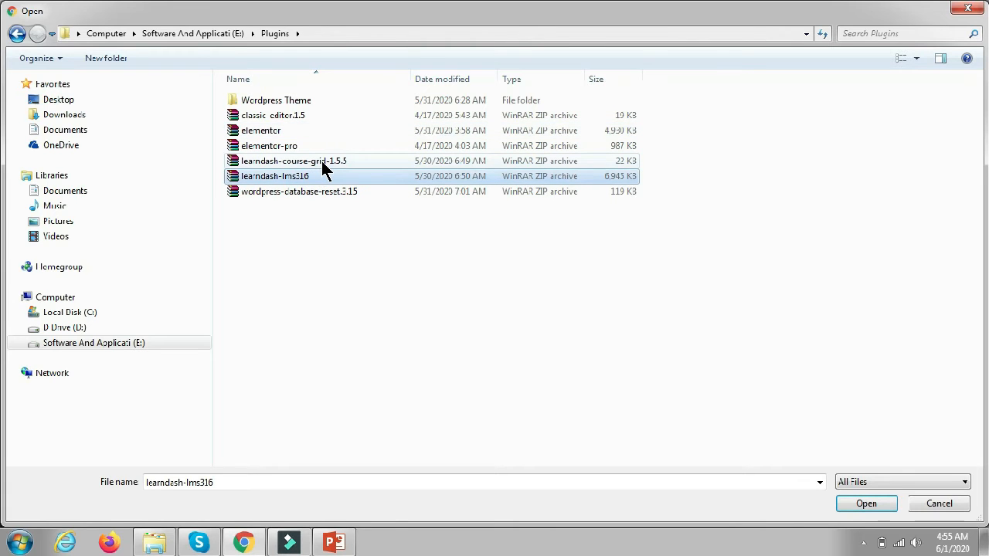
click(322, 163)
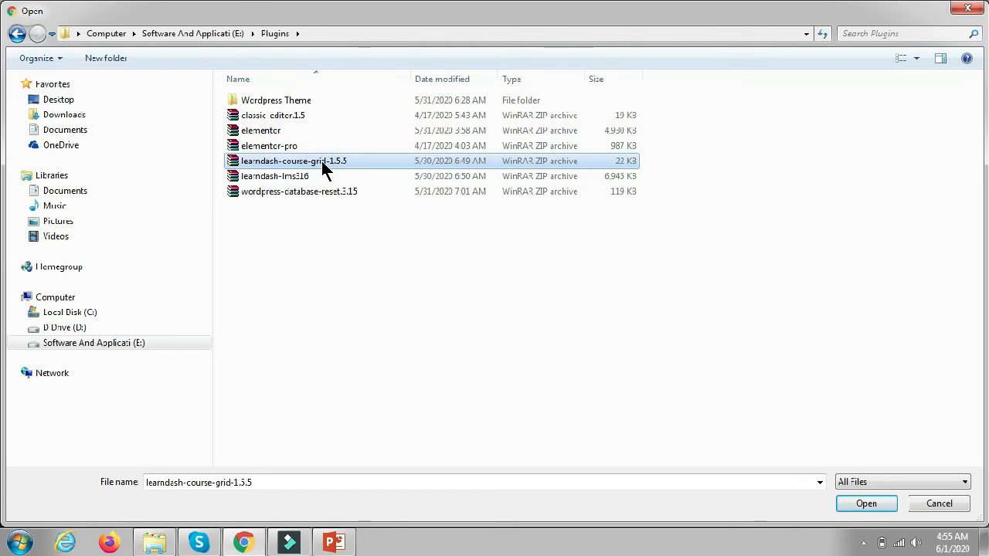
double_click(296, 103)
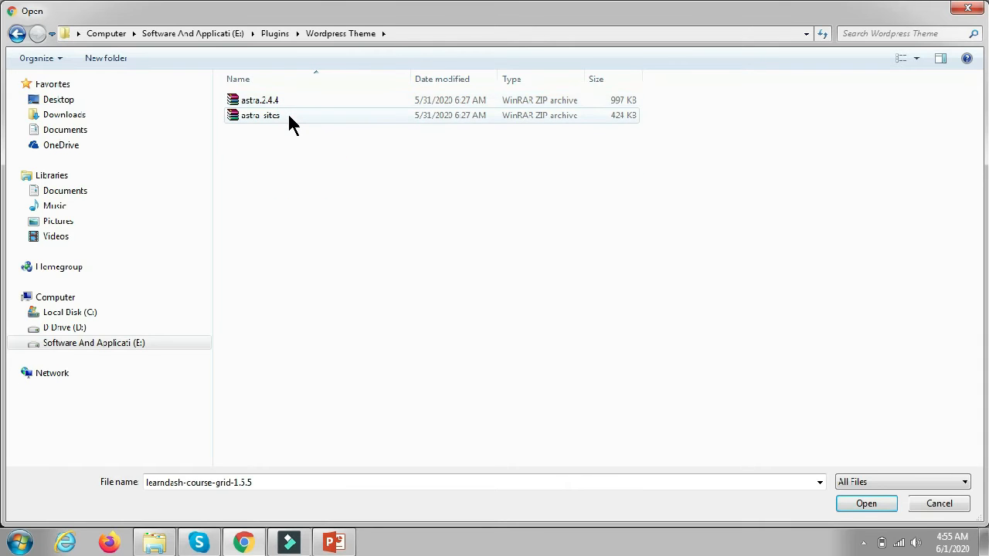
click(288, 117)
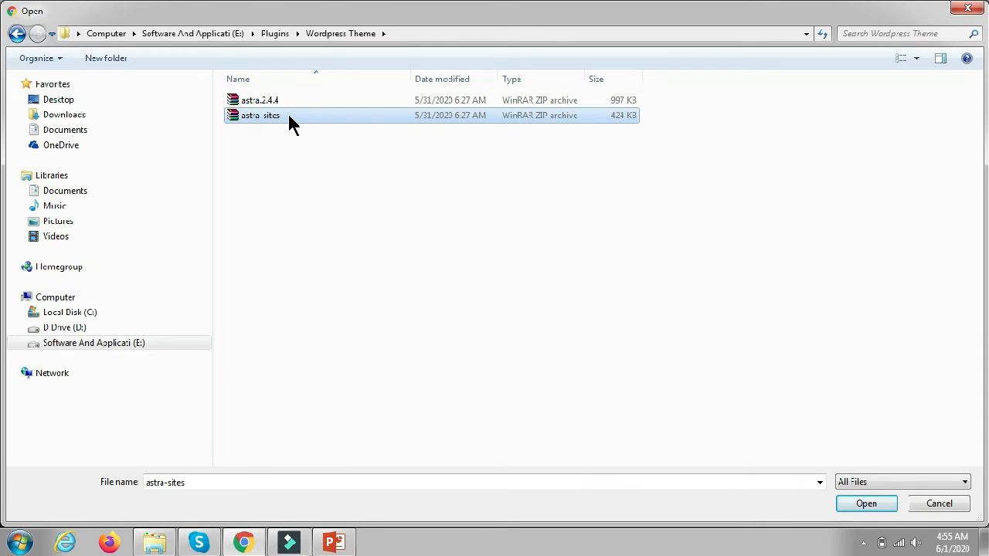
click(243, 539)
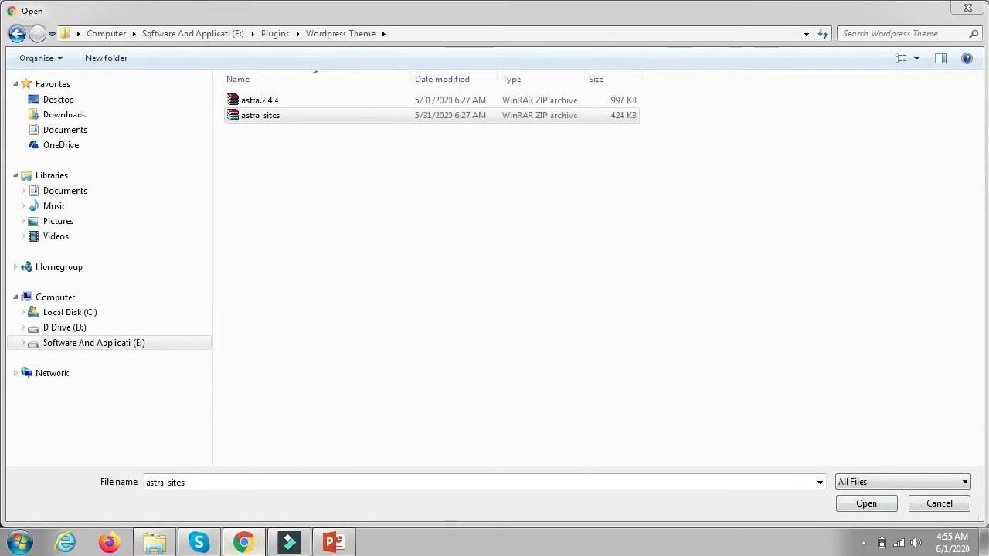
click(956, 509)
Check the required plugin downloads on the CourseWalls topic page, then return to the WordPress Add Plugins page.
click(241, 541)
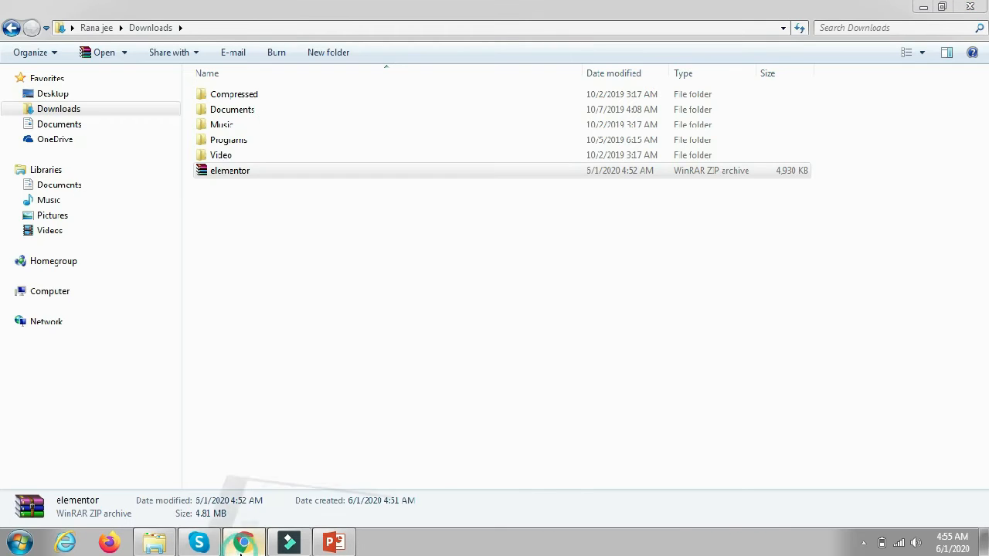
click(241, 543)
click(407, 11)
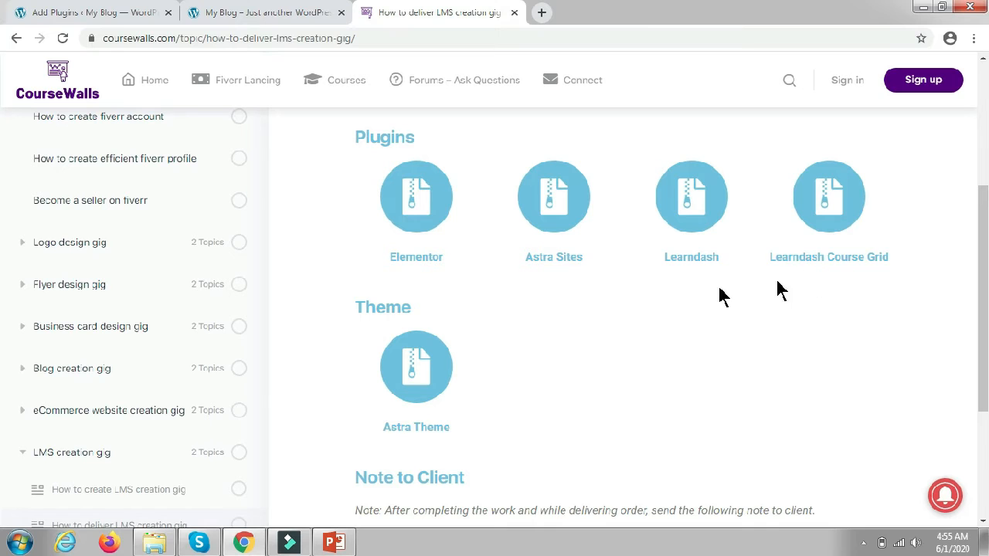
click(81, 12)
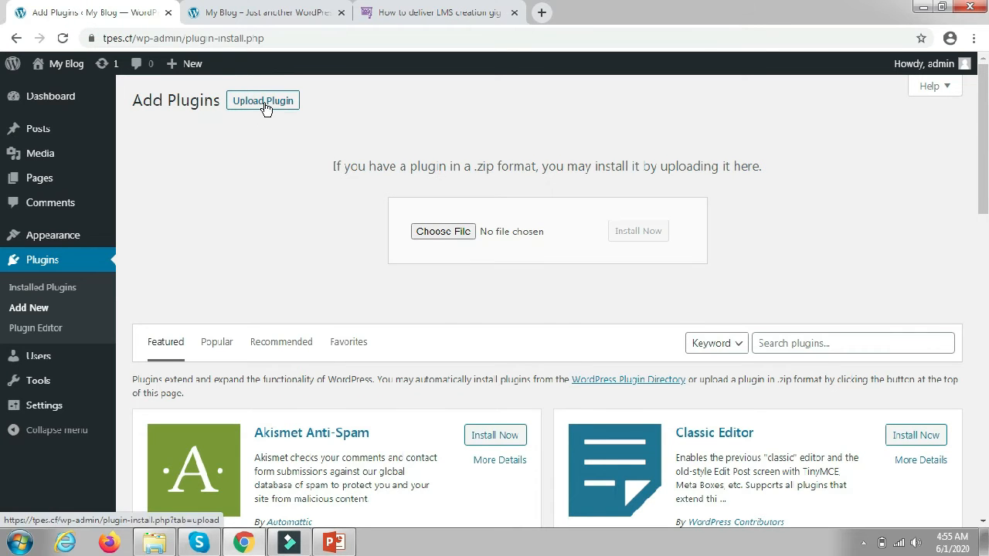
Install the Elementor plugin by uploading elementor.zip from the Plugins folder on drive E, and activate it.
click(460, 233)
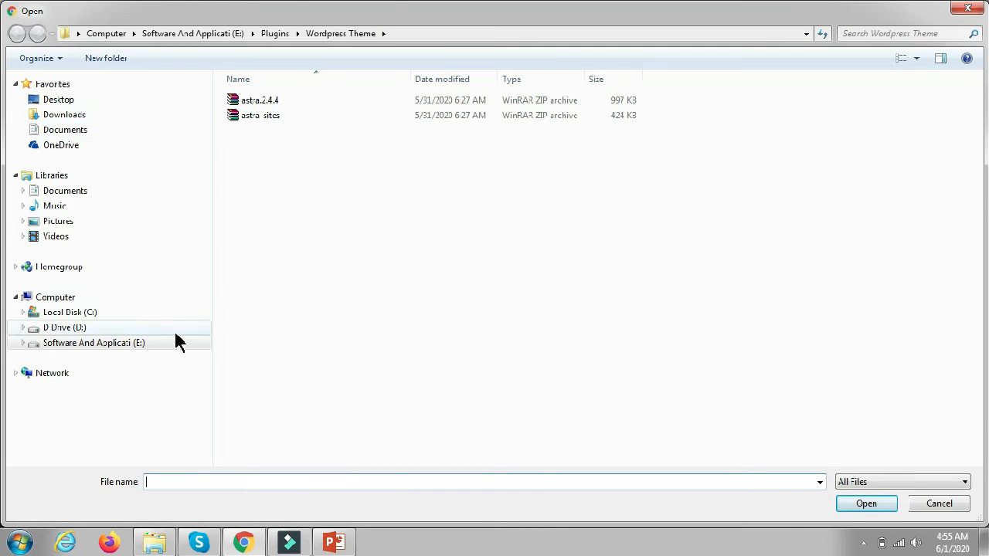
click(176, 345)
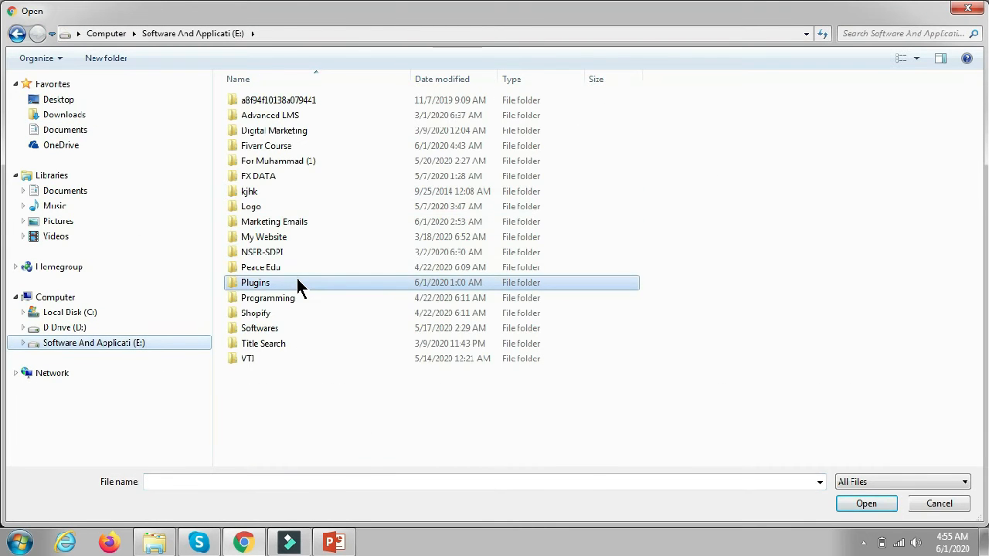
double_click(297, 279)
click(278, 133)
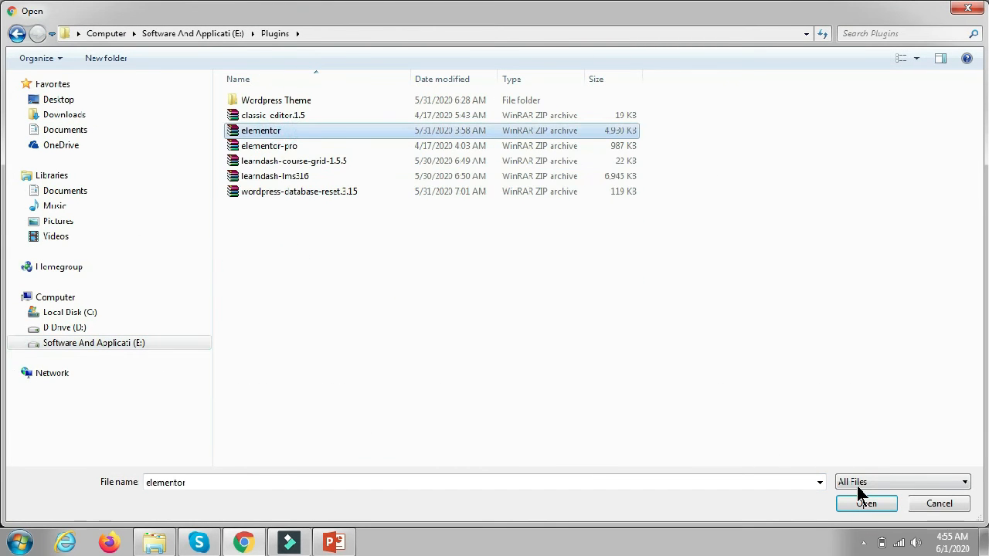
click(864, 506)
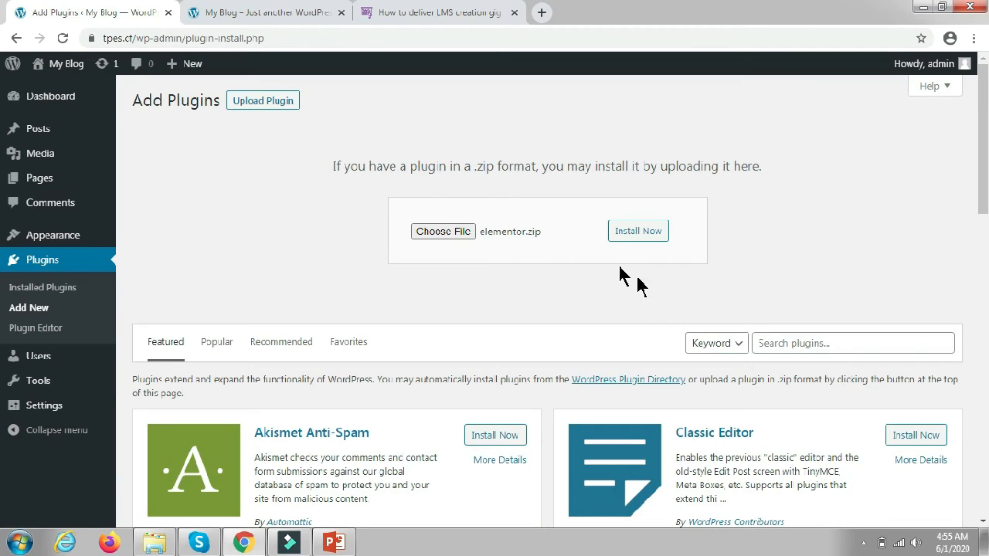
click(616, 240)
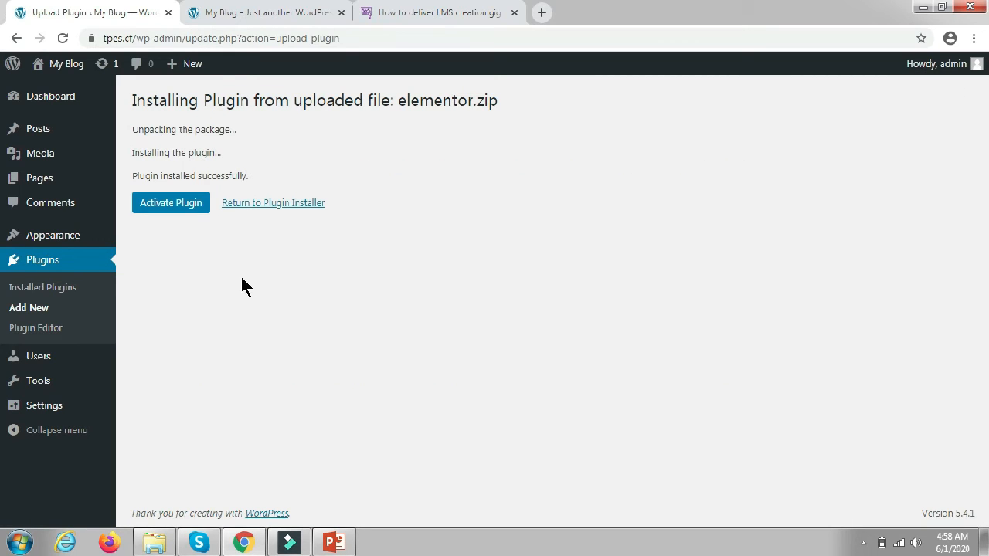
click(172, 206)
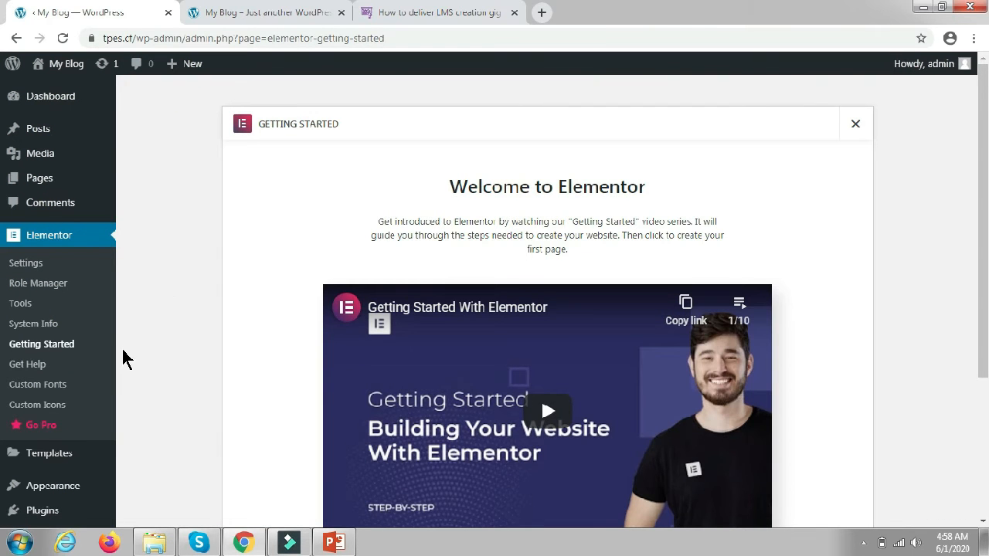
Install the LearnDash LMS plugin by uploading learndash-lms316 from the Plugins folder on drive E, and activate it.
scroll(122, 356, down, 2)
mouse_move(81, 422)
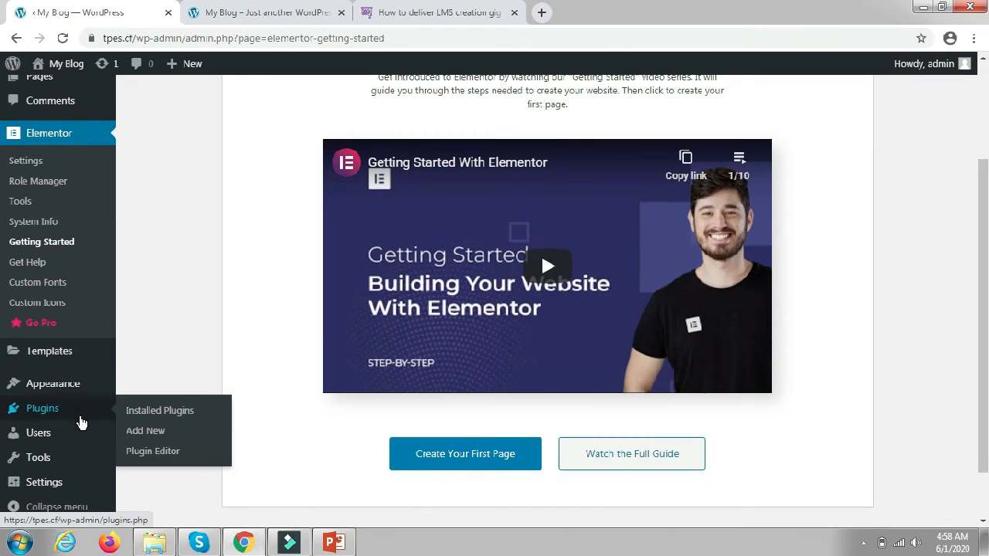
click(140, 433)
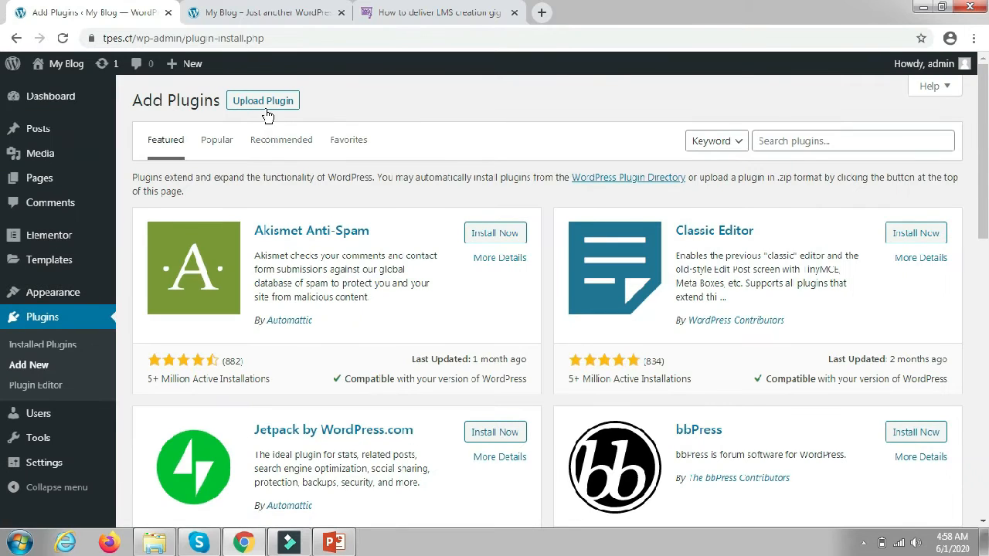
click(276, 105)
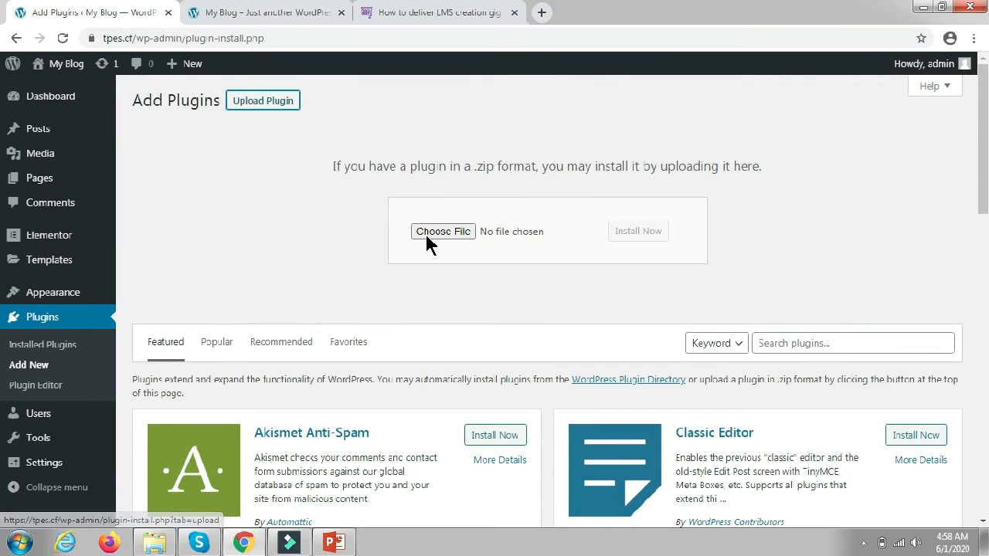
click(428, 233)
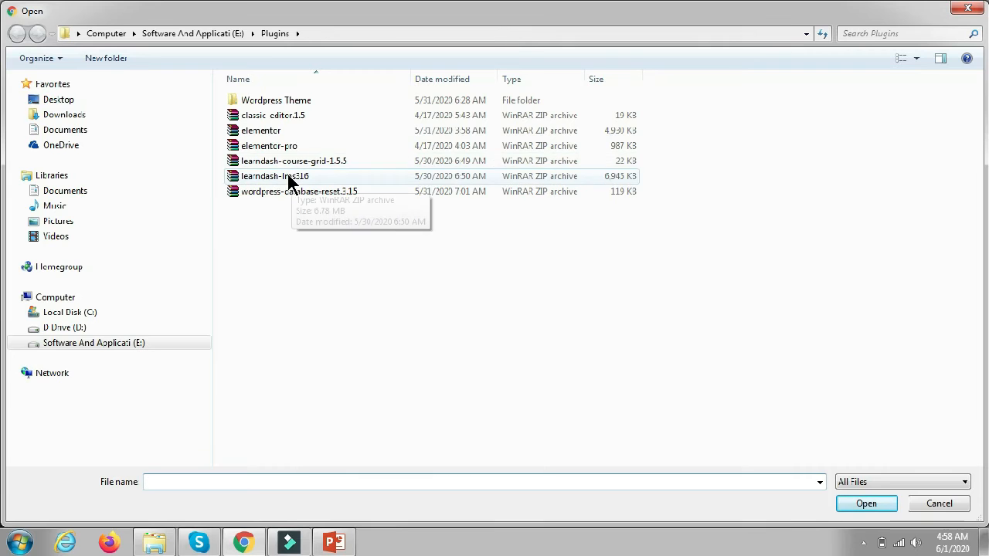
click(282, 178)
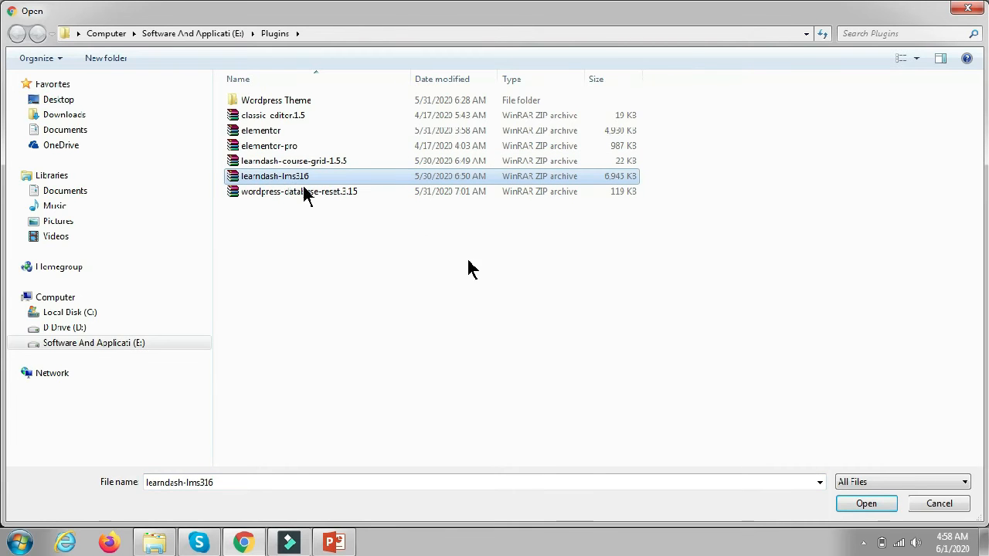
click(873, 509)
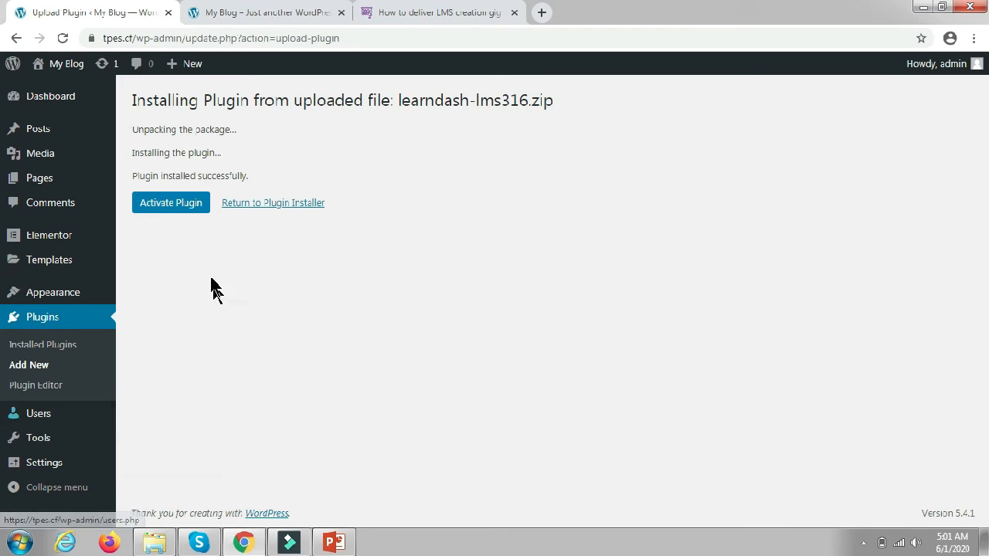
click(175, 211)
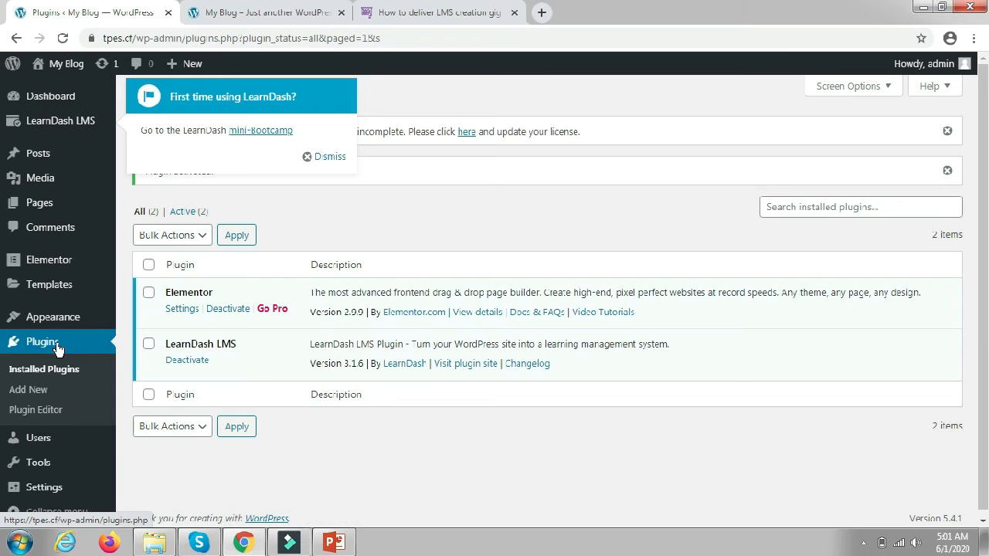
Dismiss the LearnDash first-time notice, then install and activate the Course Grid plugin by uploading learndash-course-grid-1.5.5 from the Plugins folder.
click(38, 391)
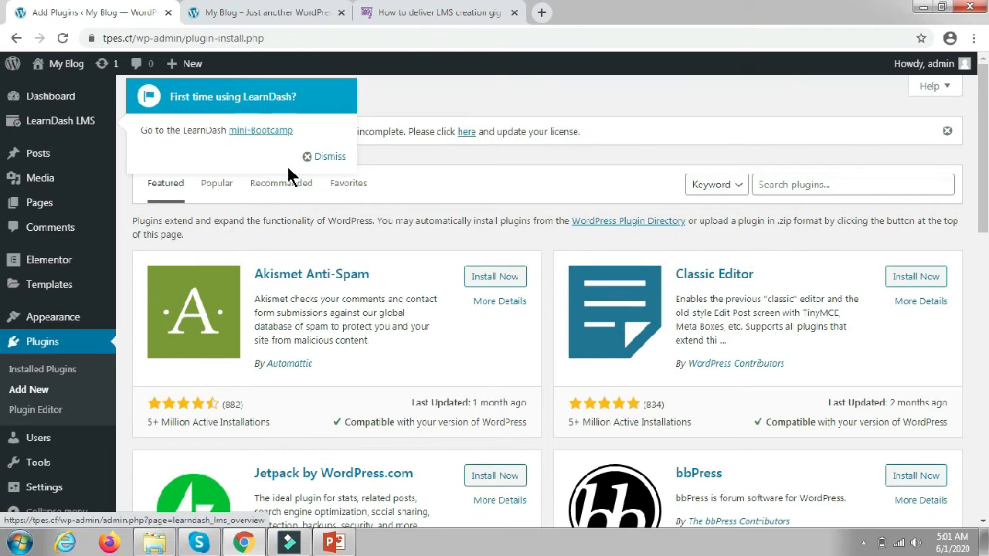
click(313, 157)
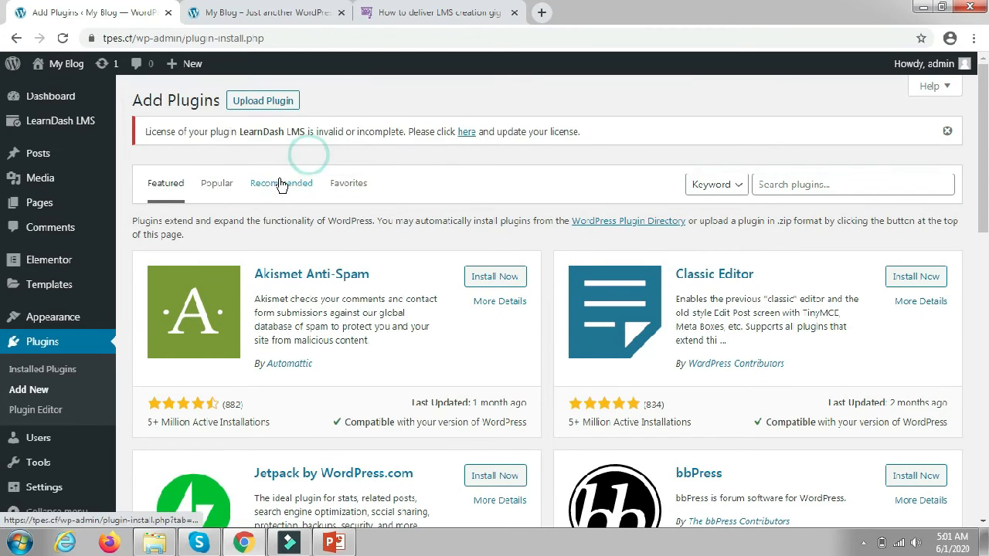
click(265, 101)
click(426, 276)
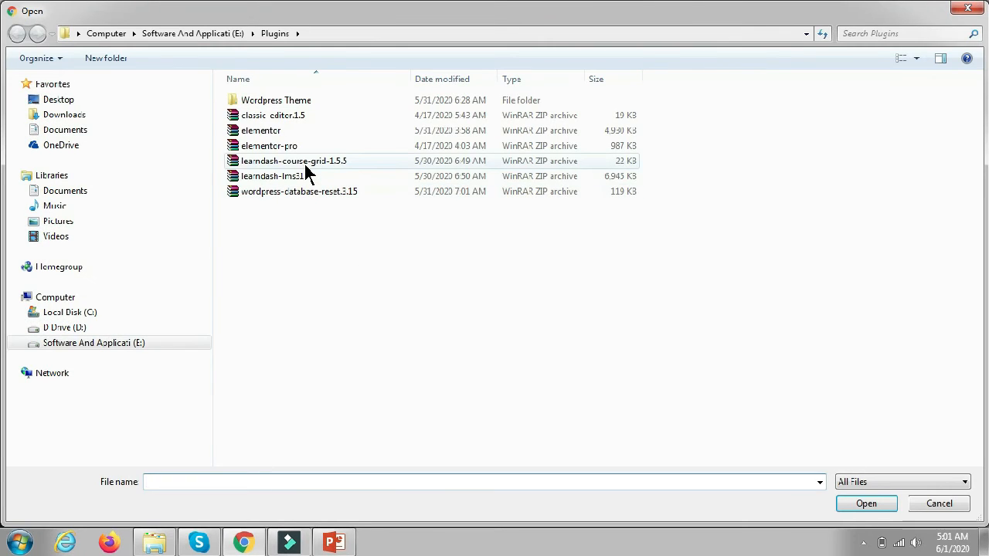
click(326, 160)
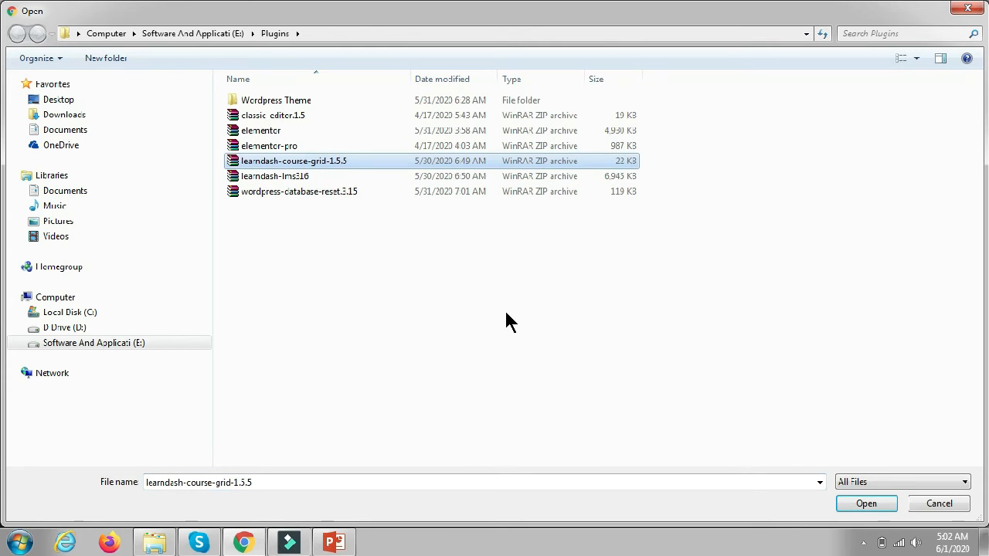
click(864, 507)
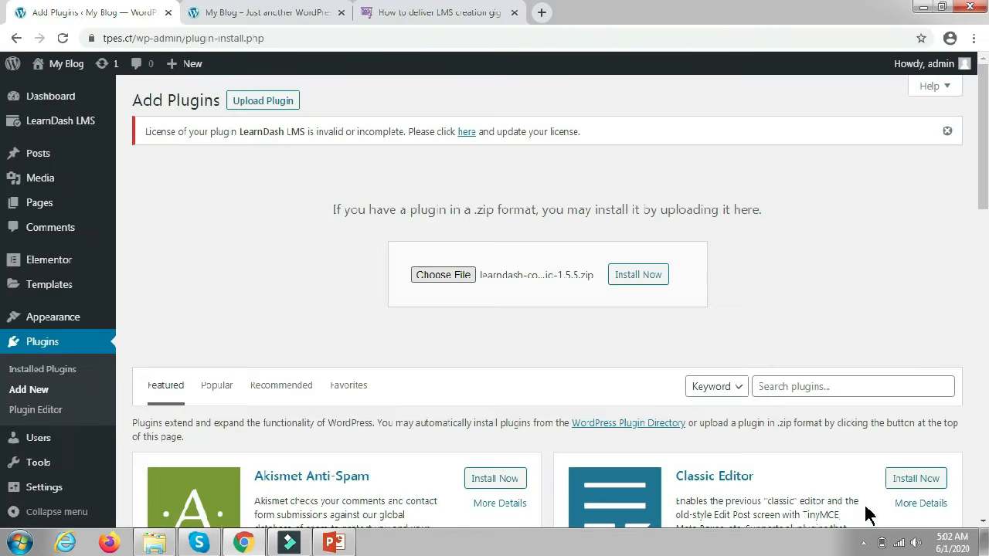
click(639, 278)
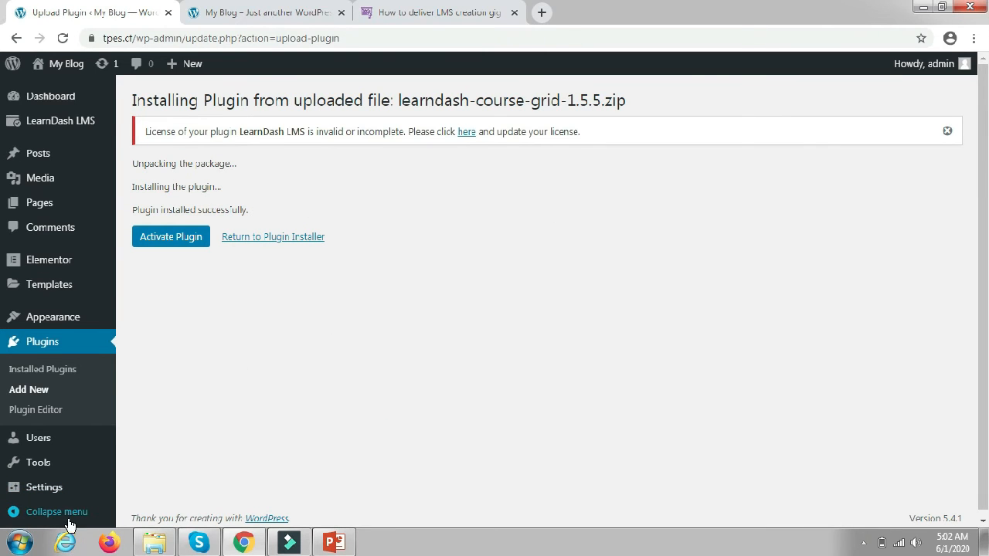
click(165, 242)
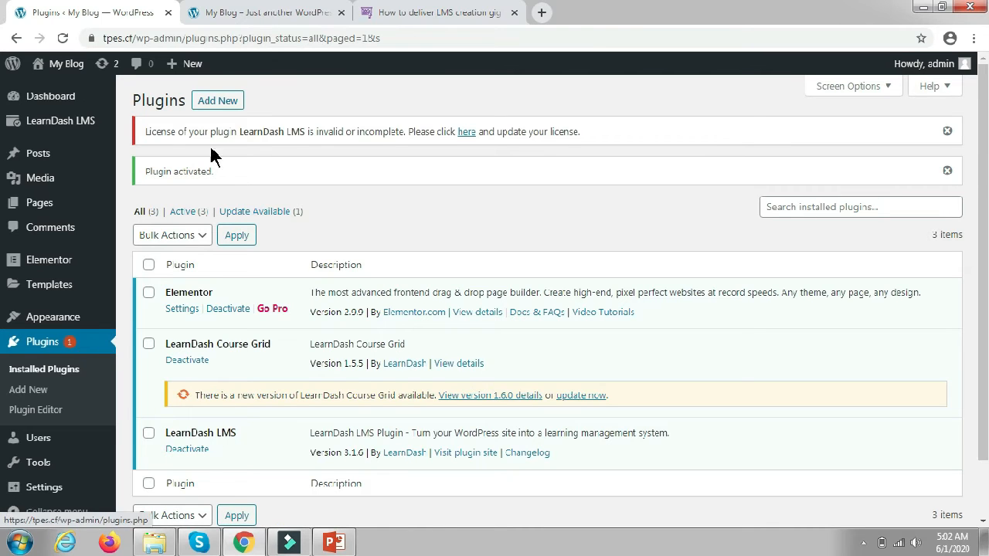
Check the remaining plugin on the CourseWalls page, then install and activate Astra Sites by uploading astra-sites from the Wordpress Theme folder inside Plugins.
click(418, 13)
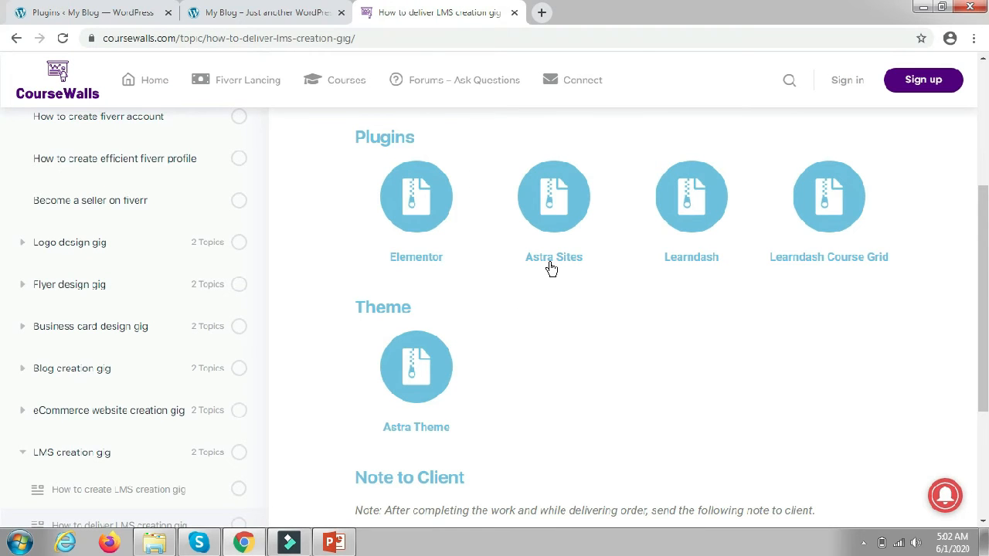
click(110, 13)
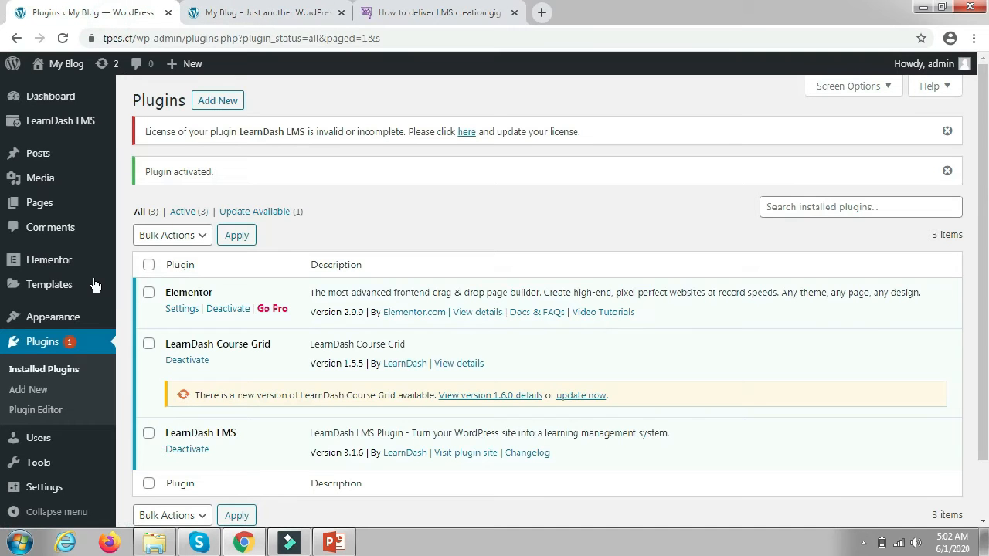
click(232, 105)
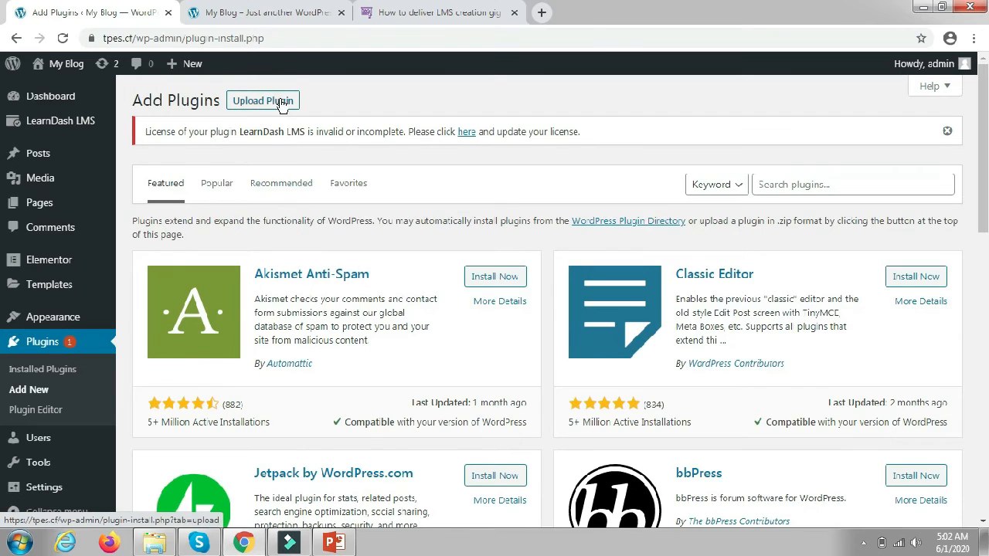
click(280, 100)
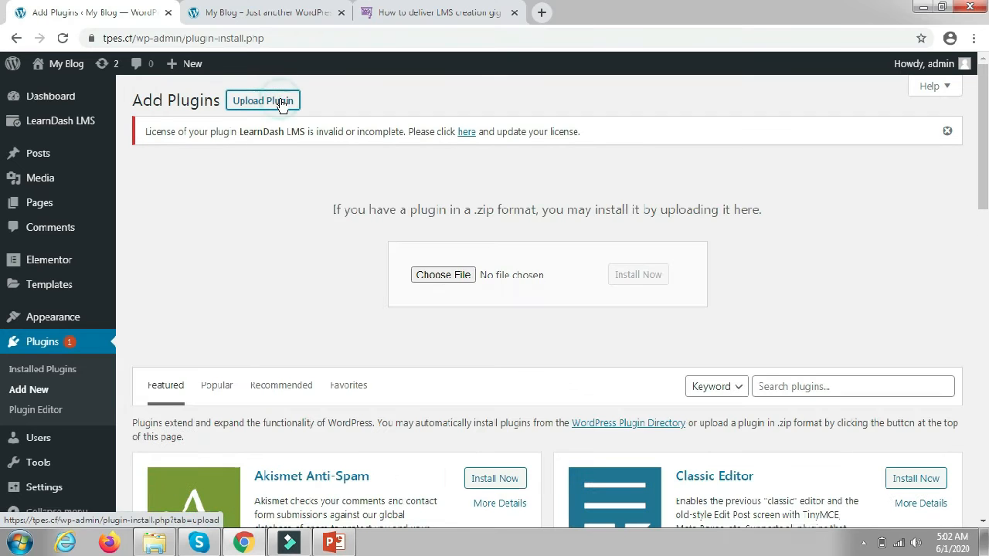
click(417, 274)
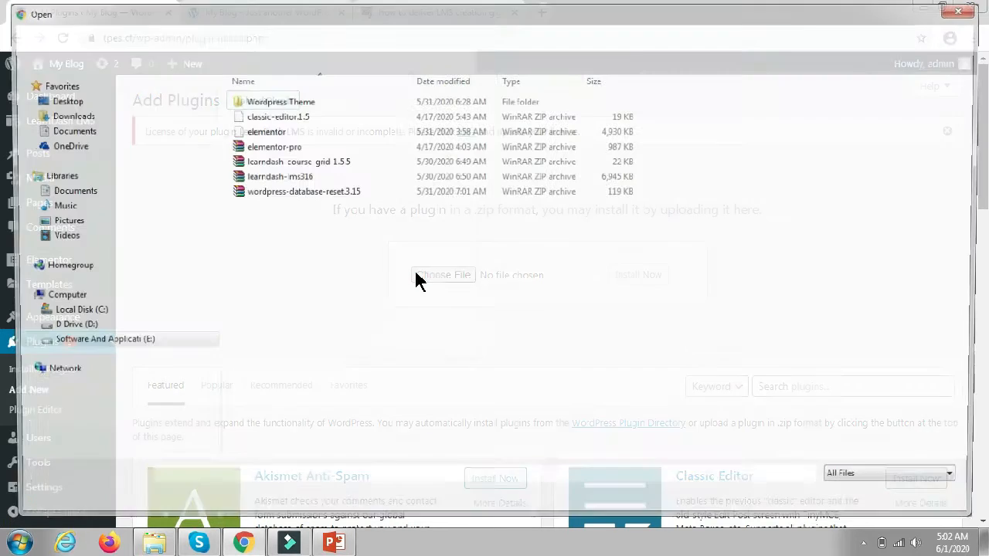
click(313, 101)
double_click(313, 102)
click(276, 118)
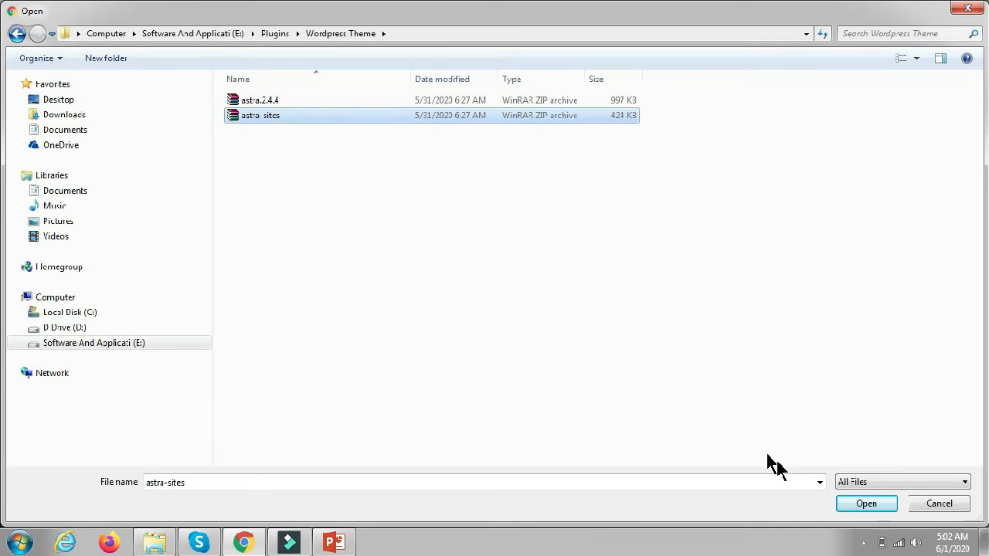
click(860, 505)
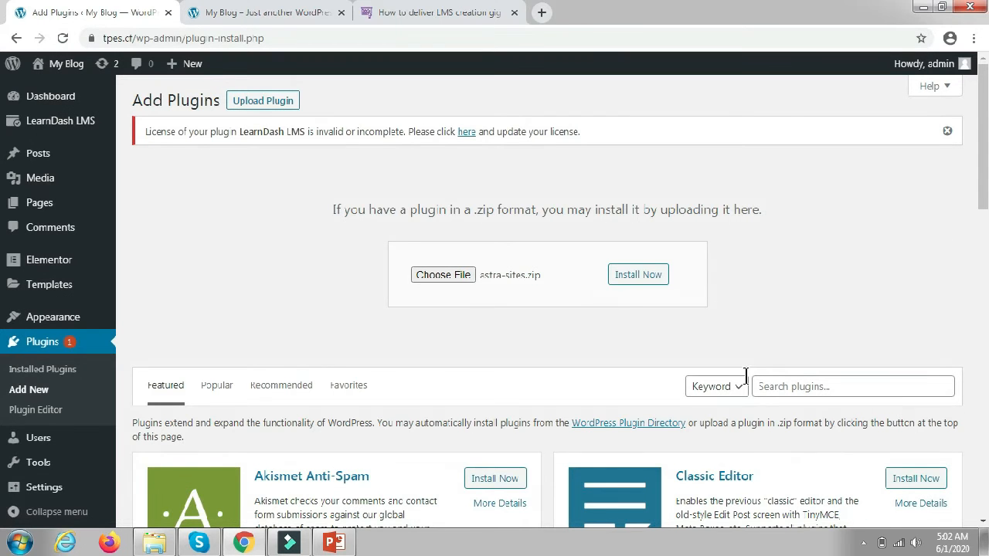
click(637, 277)
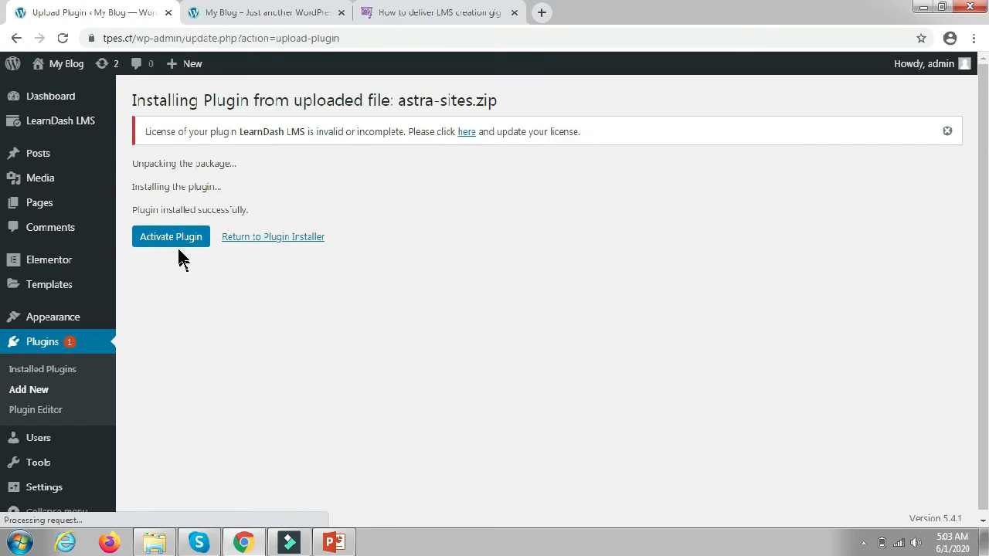
click(177, 244)
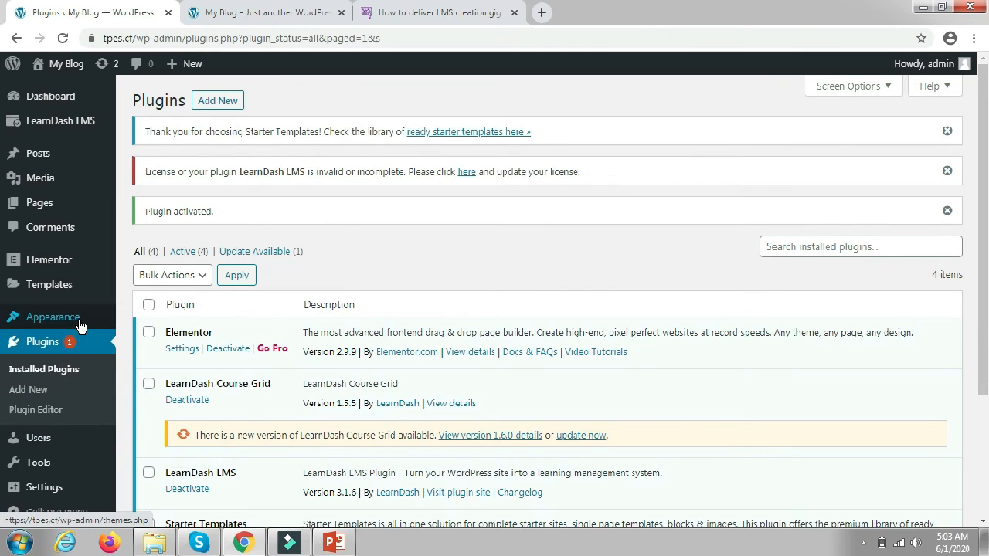
Open the Starter Templates library, filter it to Free templates, and open the LearnDash Academy template.
mouse_move(105, 324)
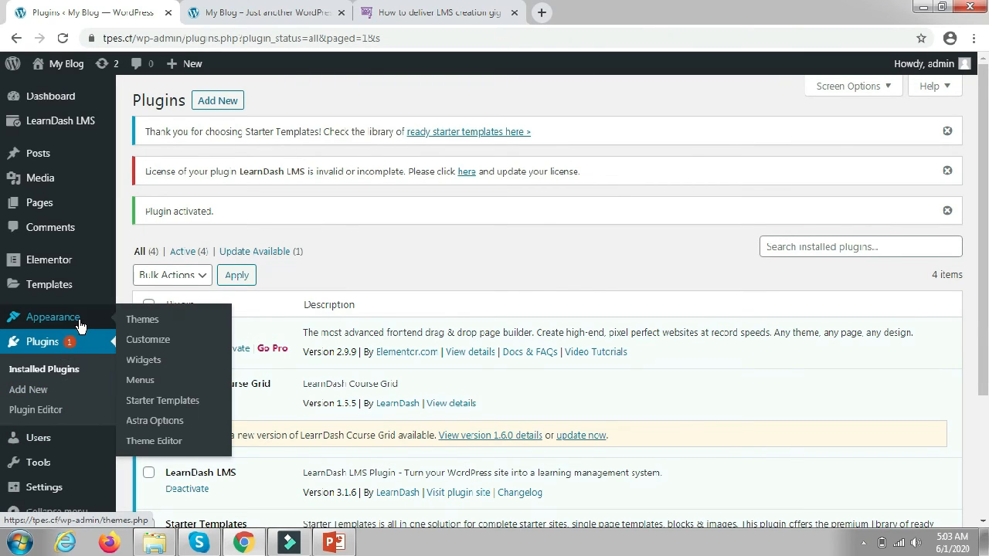
click(174, 405)
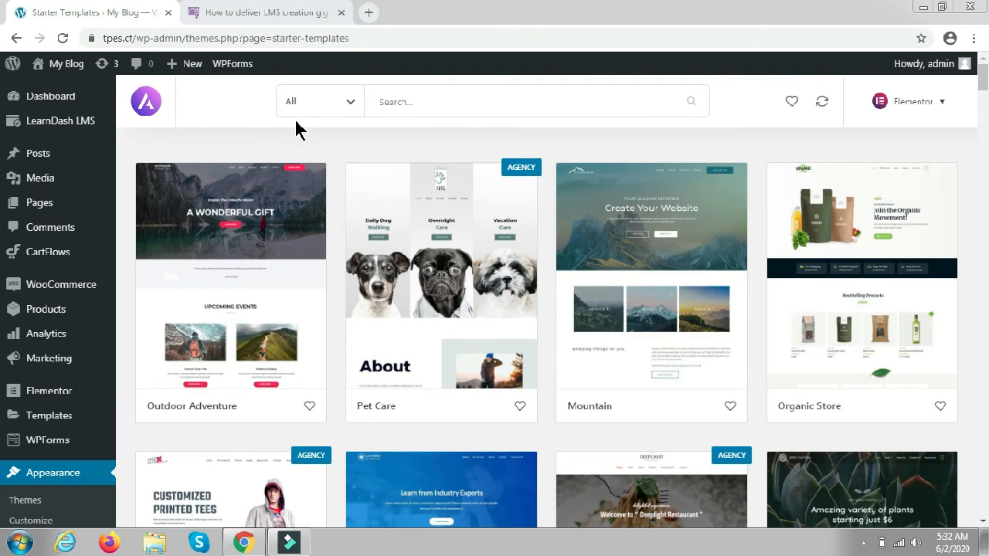
click(353, 106)
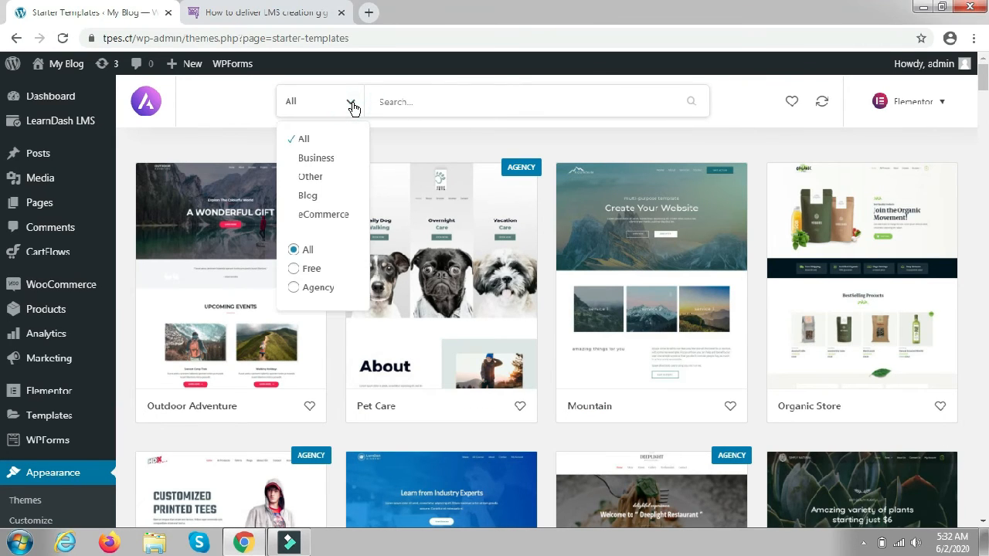
click(294, 271)
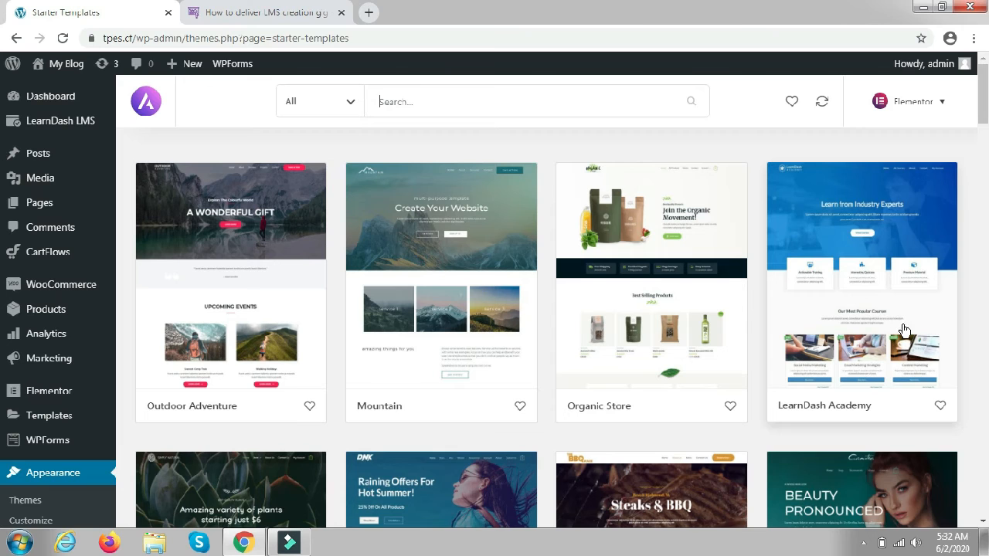
click(856, 320)
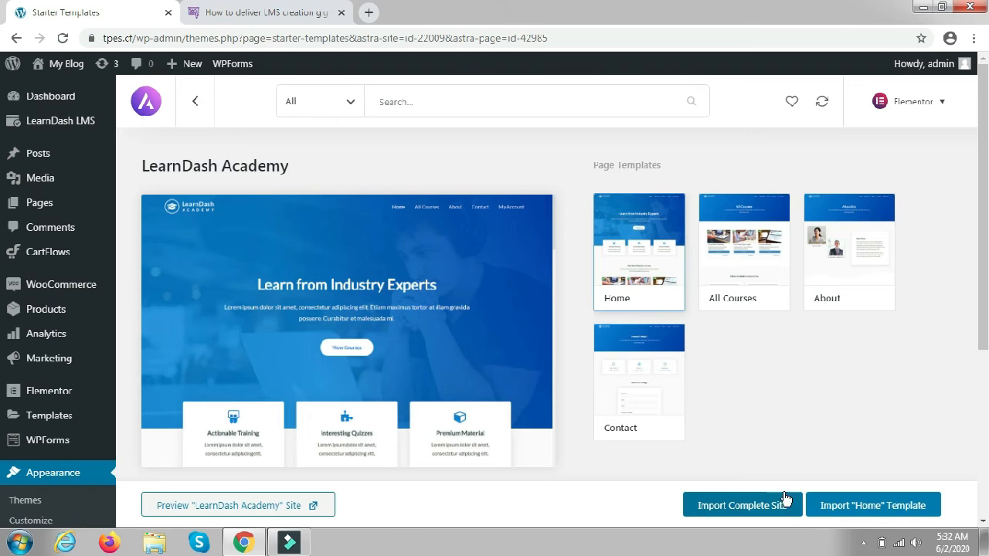
Import the complete LearnDash Academy site, skipping the plugin update and the LearnDash WooCommerce Integration requirement and keeping the default import options.
click(733, 513)
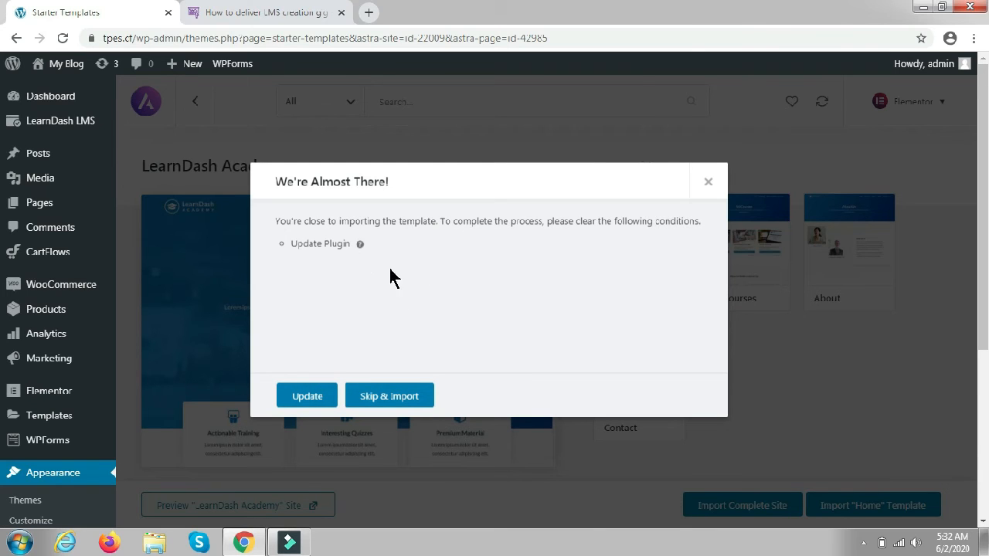
click(389, 404)
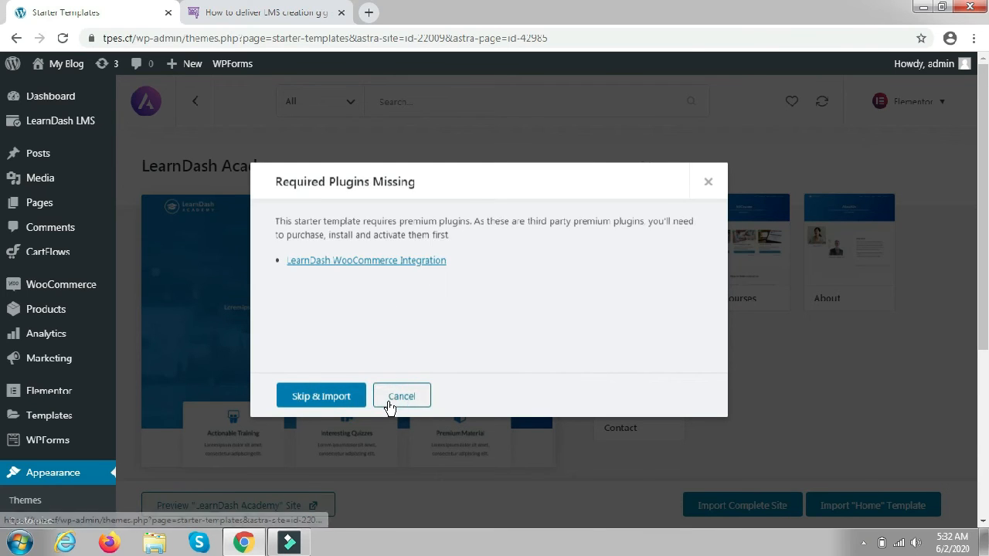
click(325, 398)
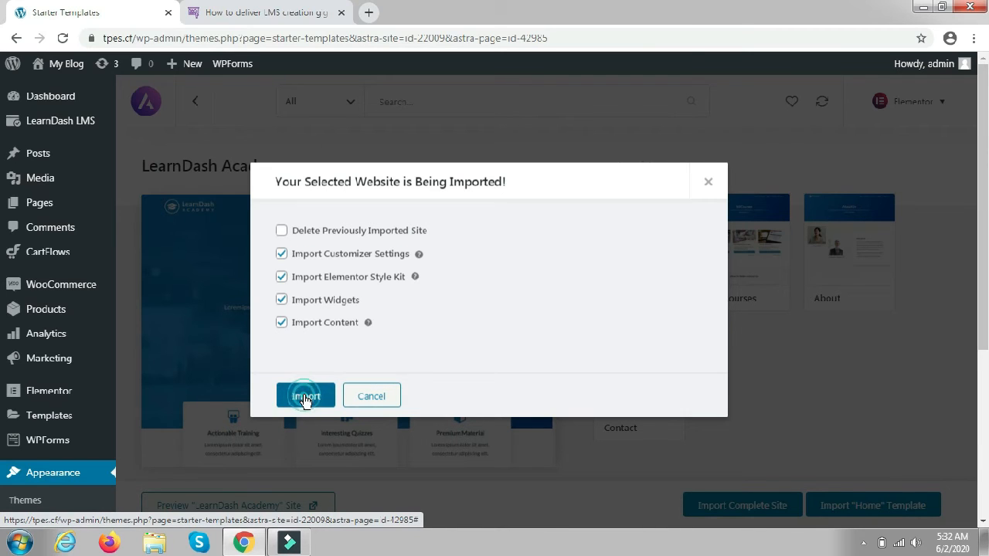
click(305, 397)
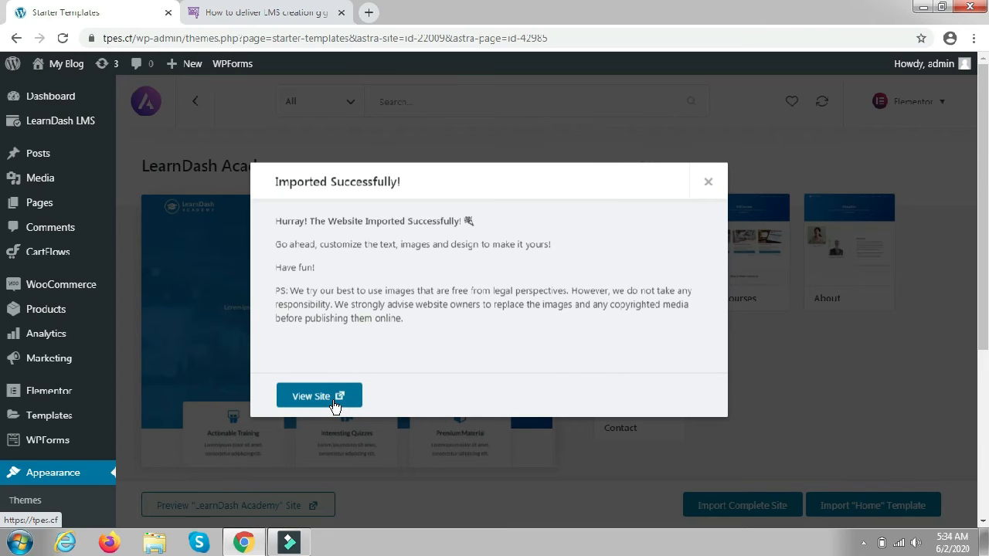
View the imported site and look through its home page, from the header to the sections below the course list.
click(337, 400)
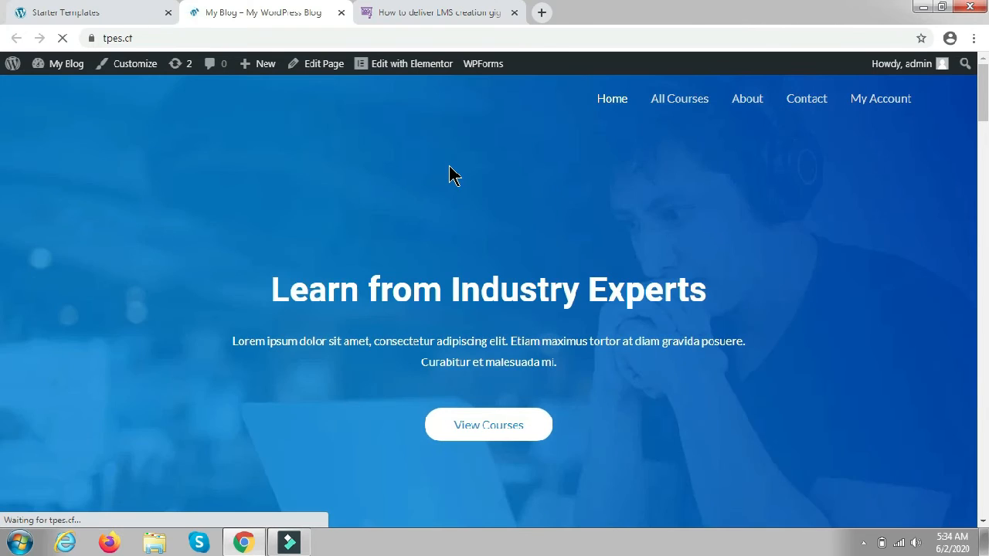
scroll(431, 202, down, 5)
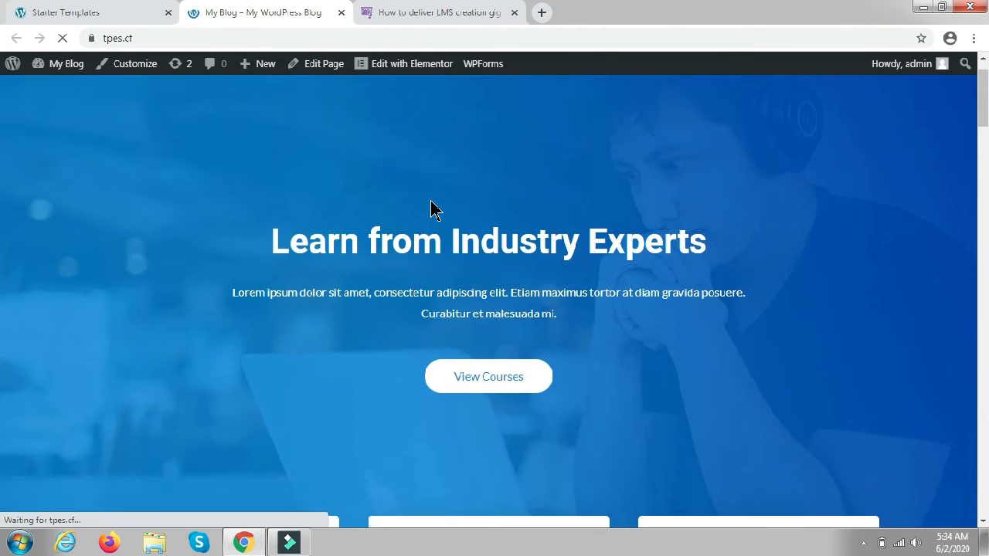
scroll(431, 202, up, 5)
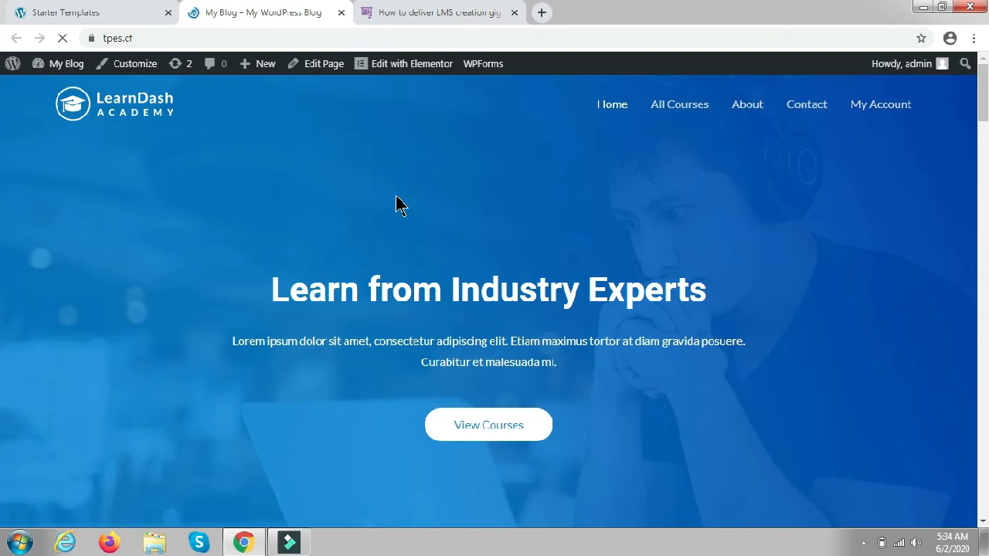
scroll(396, 196, down, 5)
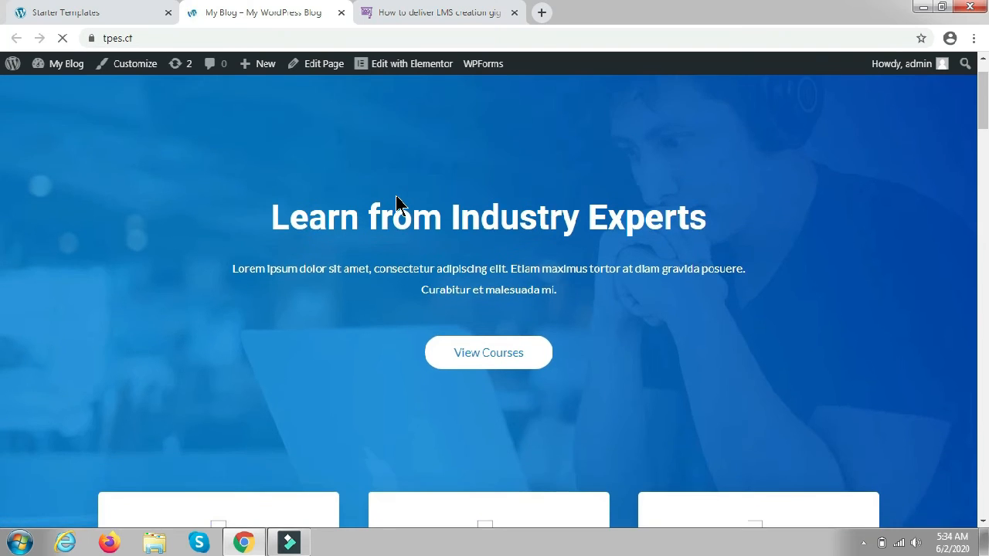
scroll(396, 195, down, 12)
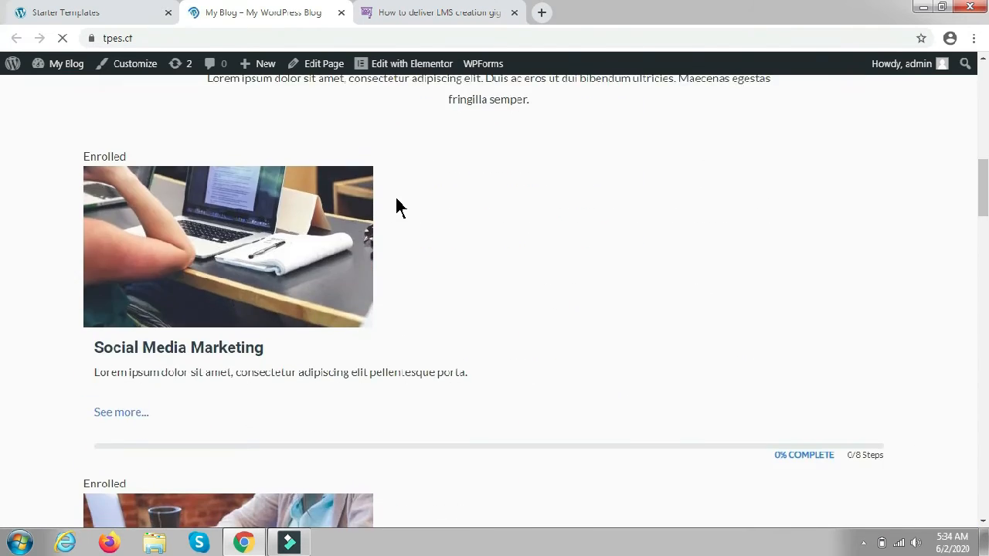
scroll(396, 199, down, 15)
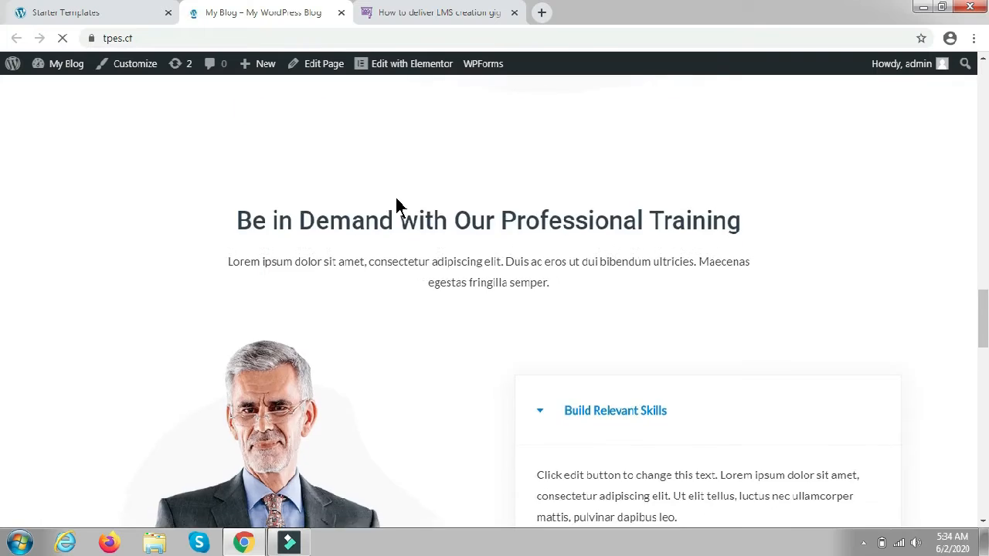
scroll(397, 207, down, 9)
scroll(397, 207, up, 7)
scroll(396, 207, up, 15)
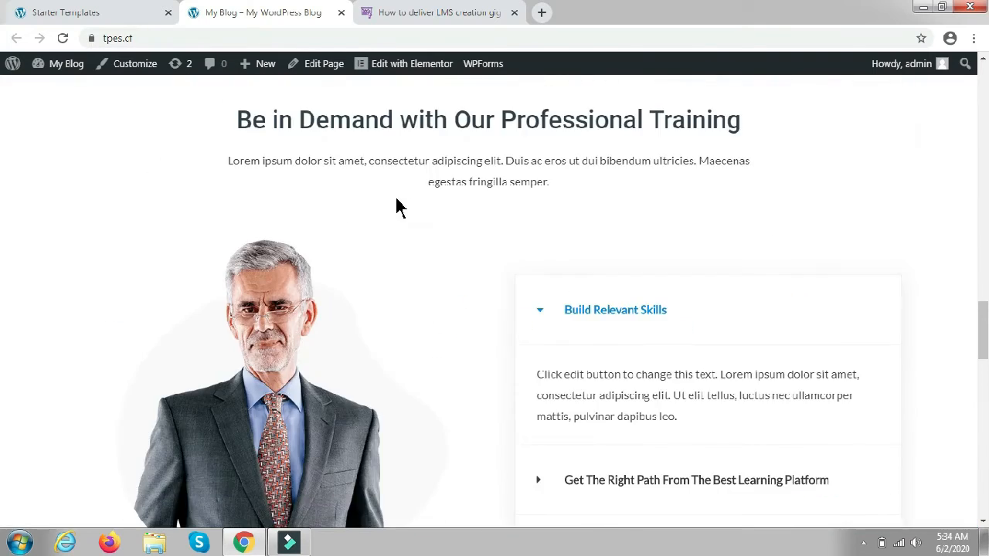
scroll(396, 199, up, 12)
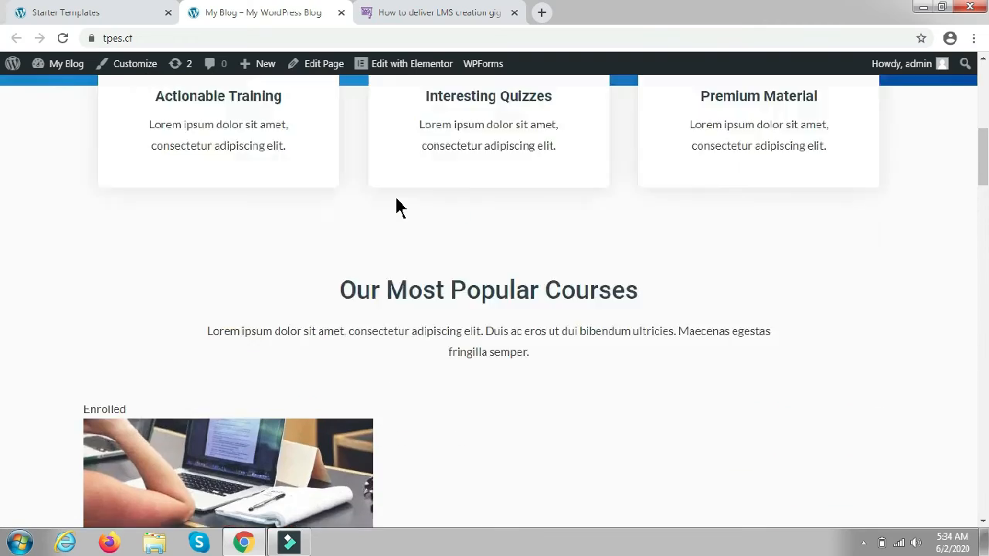
Examine how the courses are laid out in the Our Most Popular Courses section of the home page.
scroll(395, 207, down, 6)
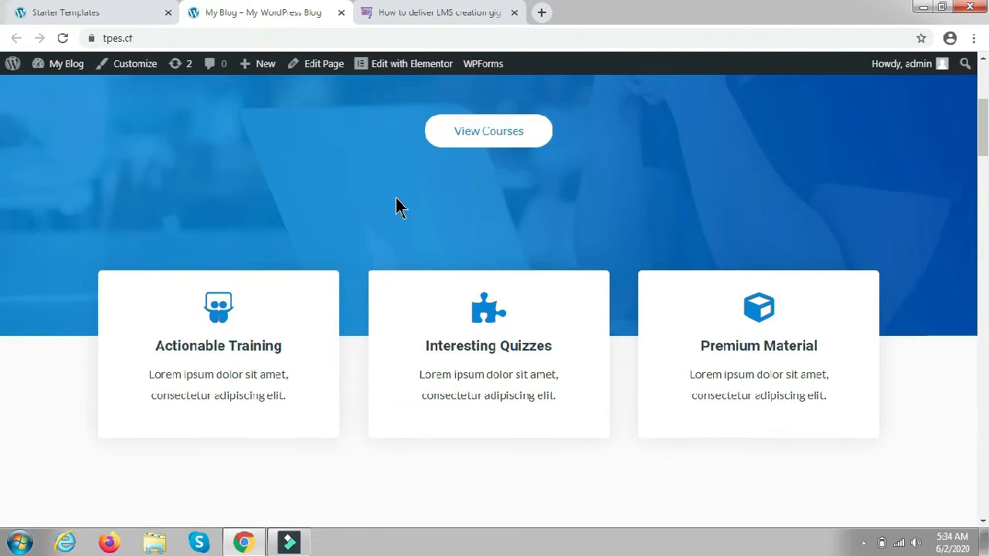
scroll(396, 207, down, 1)
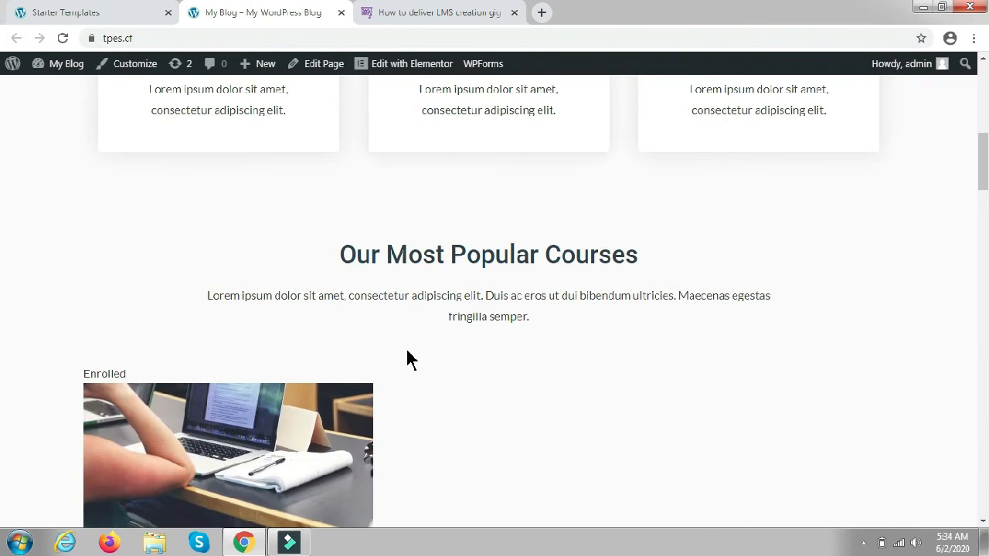
scroll(398, 378, down, 2)
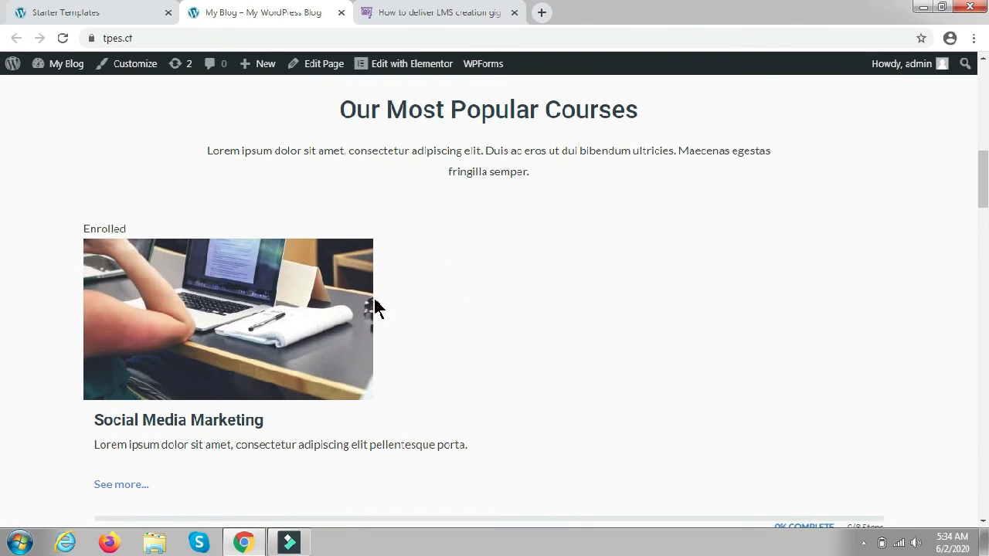
scroll(371, 306, down, 1)
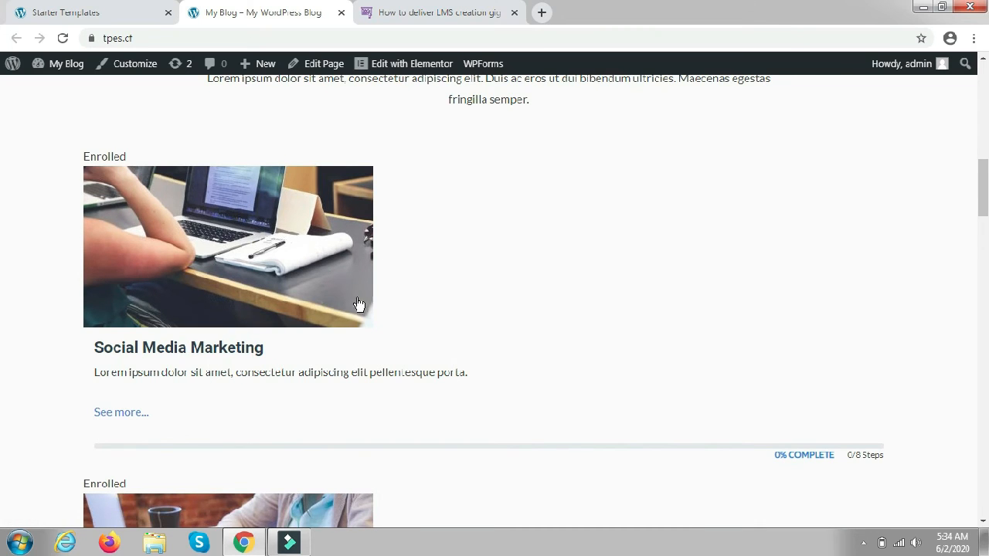
scroll(417, 185, up, 2)
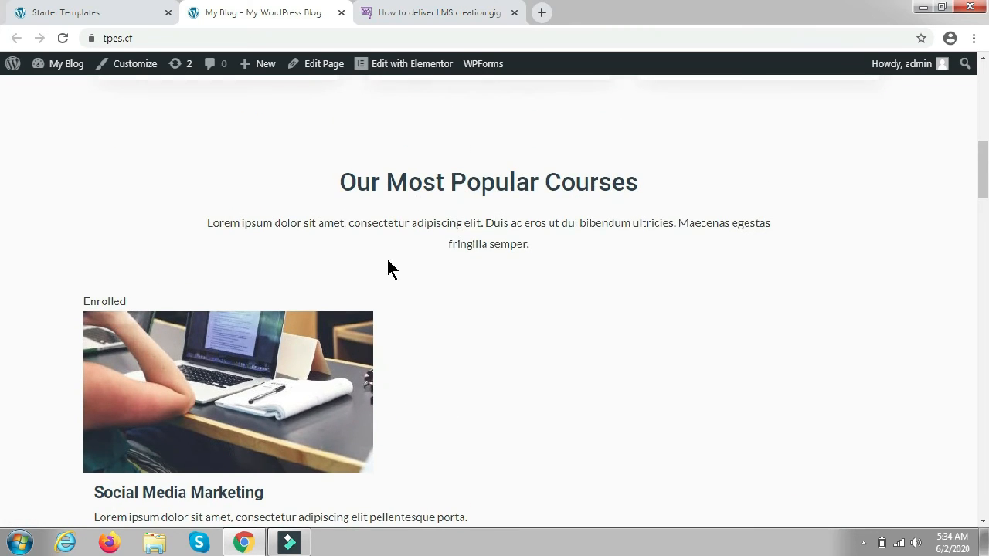
scroll(371, 279, down, 9)
scroll(353, 293, down, 12)
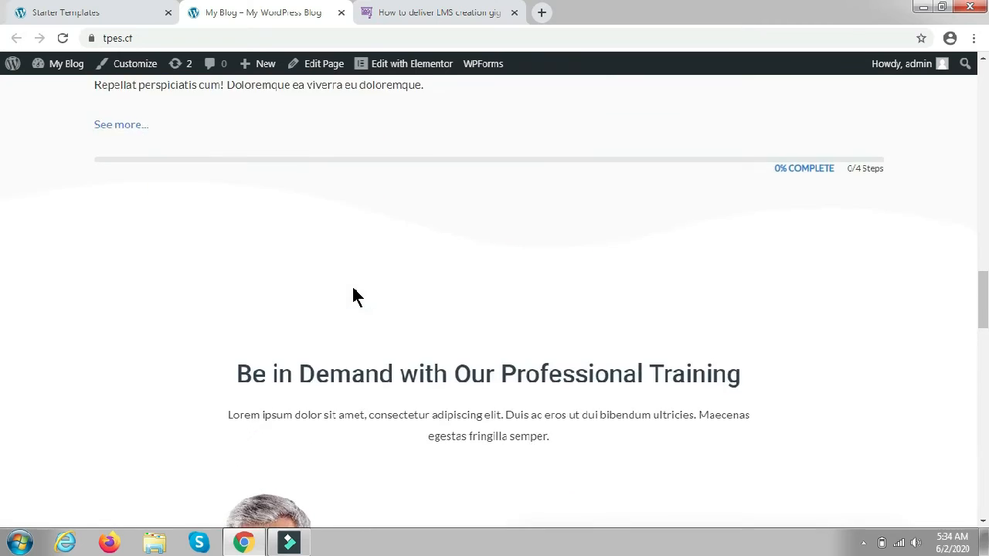
scroll(353, 294, up, 18)
scroll(386, 179, up, 3)
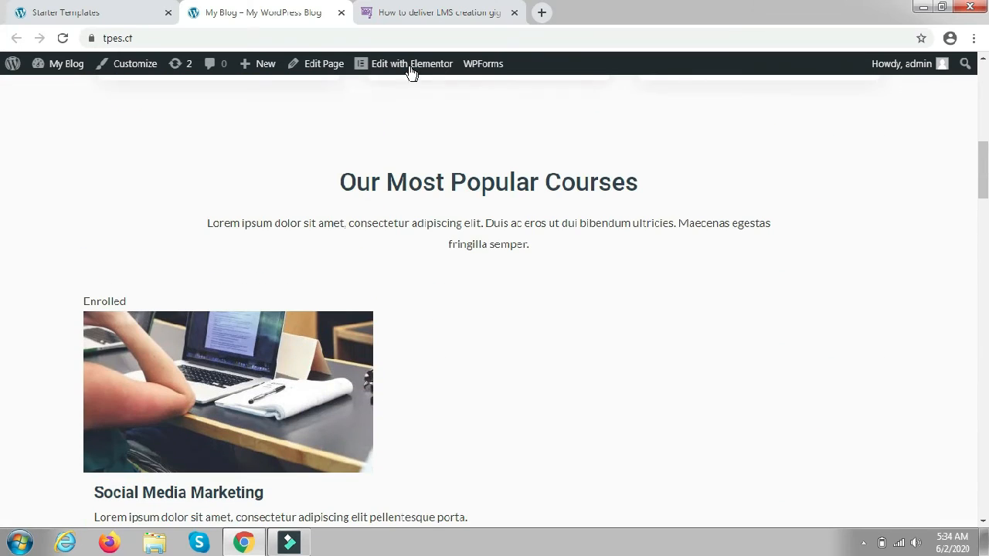
Open the home page for editing with Elementor, then return to the Starter Templates admin page.
mouse_move(412, 65)
click(415, 66)
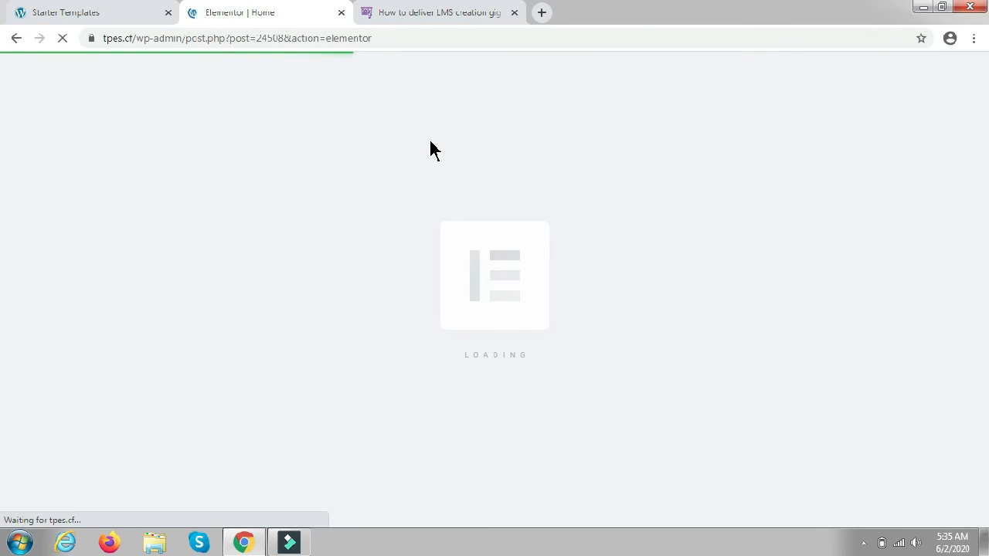
click(96, 13)
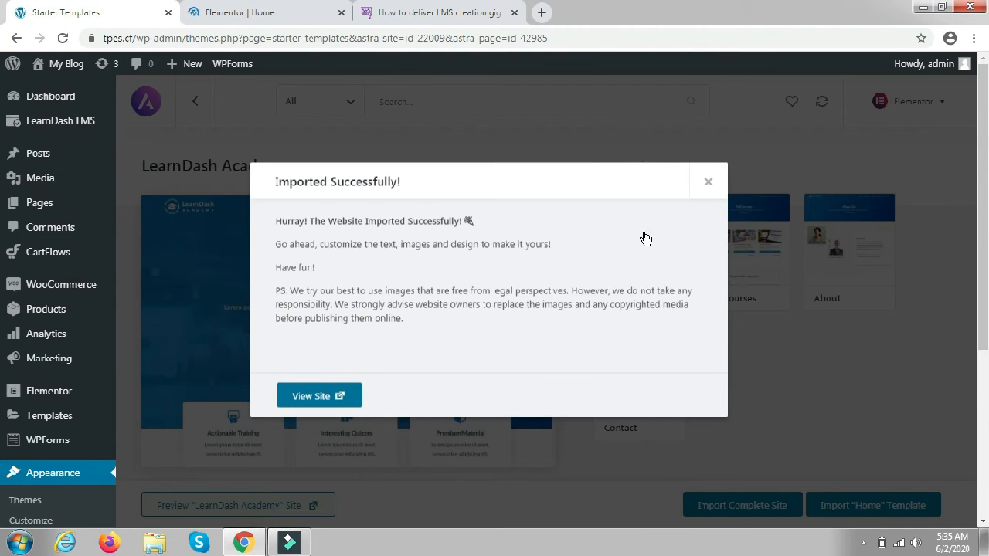
Close the import success message and go to the WordPress dashboard.
click(706, 184)
click(709, 186)
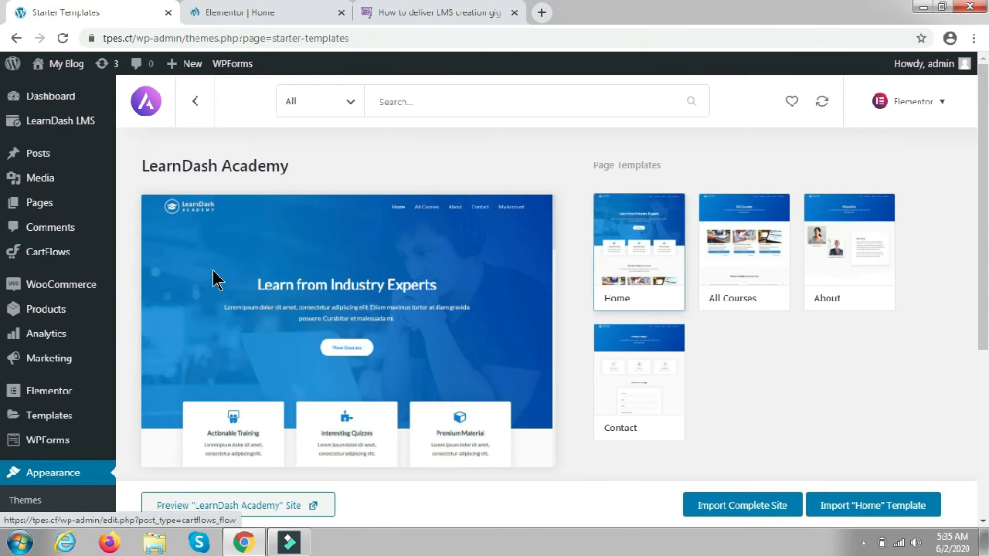
scroll(603, 432, down, 4)
scroll(402, 425, up, 4)
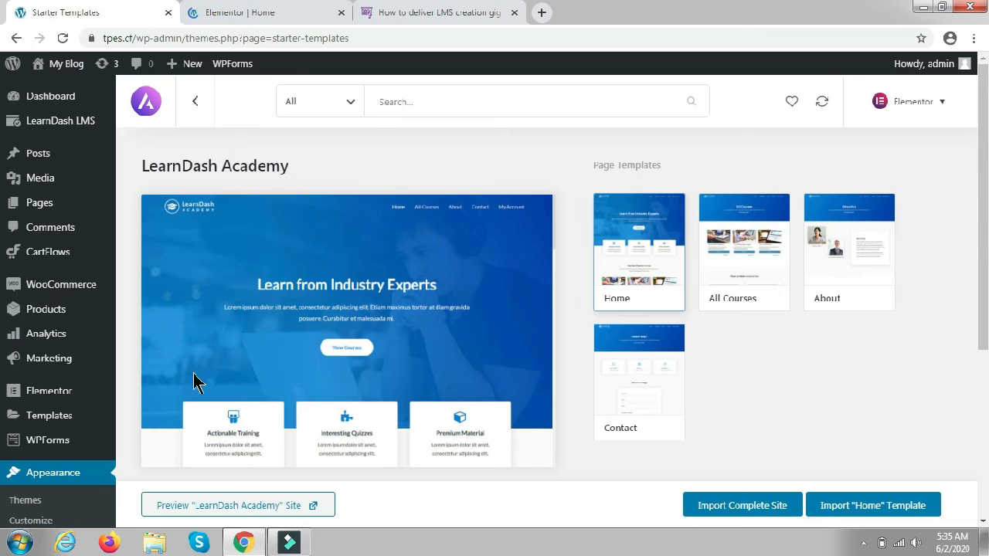
click(61, 105)
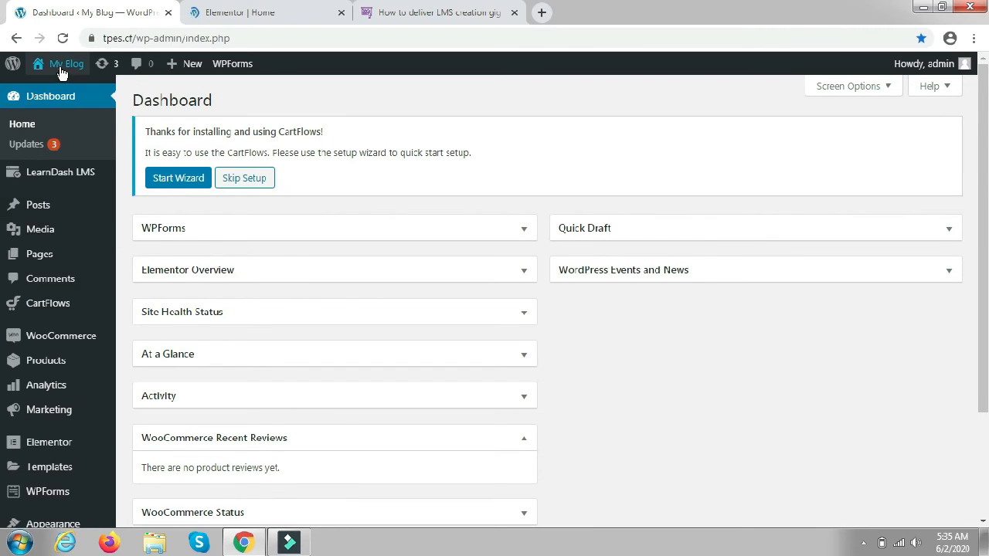
Open the live site in a separate browser tab and view its Our Most Popular Courses section.
mouse_move(64, 70)
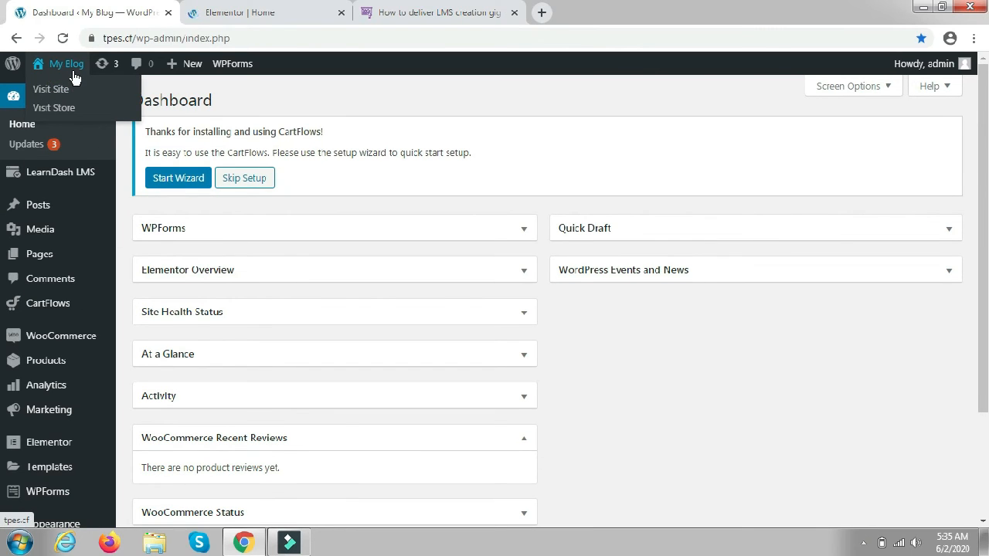
right_click(54, 91)
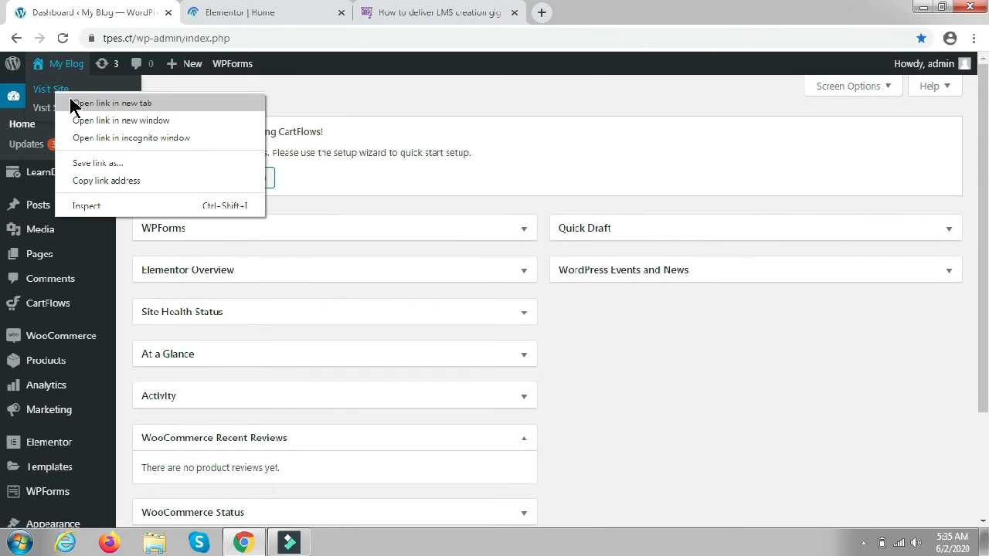
click(75, 103)
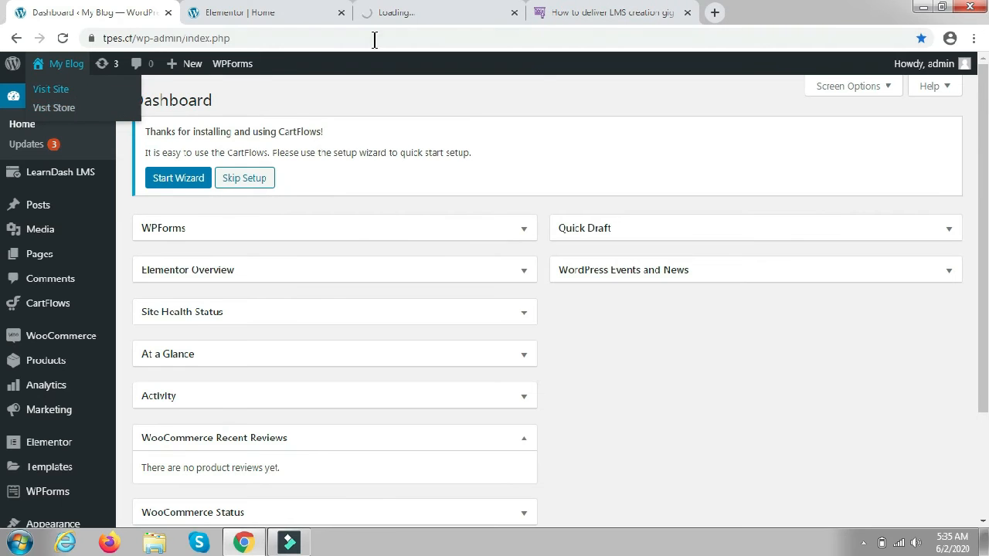
click(430, 17)
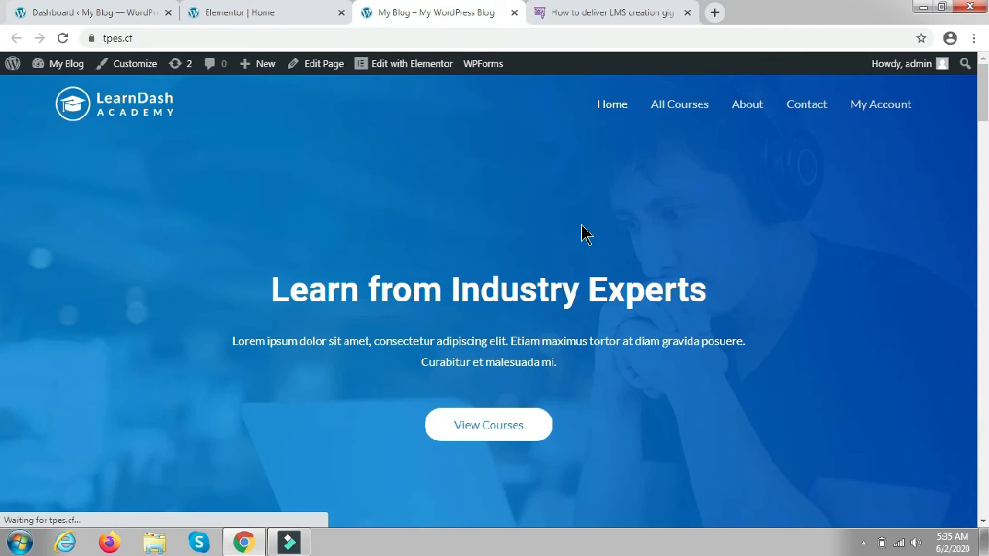
scroll(581, 225, down, 1)
scroll(581, 232, down, 15)
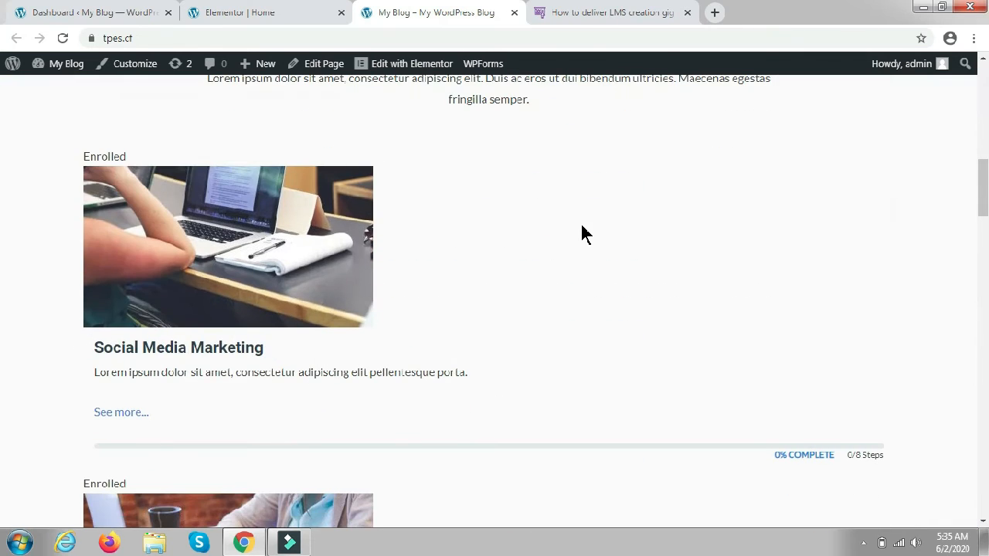
scroll(577, 220, up, 1)
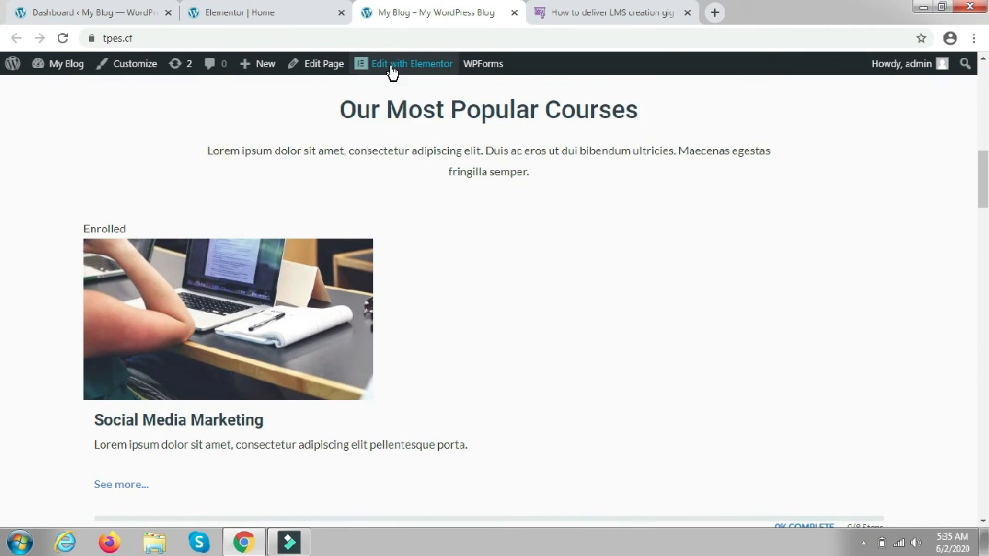
In the Elementor home page editor, reduce the course list shortcode to [ld_course_list] and update the page.
mouse_move(408, 75)
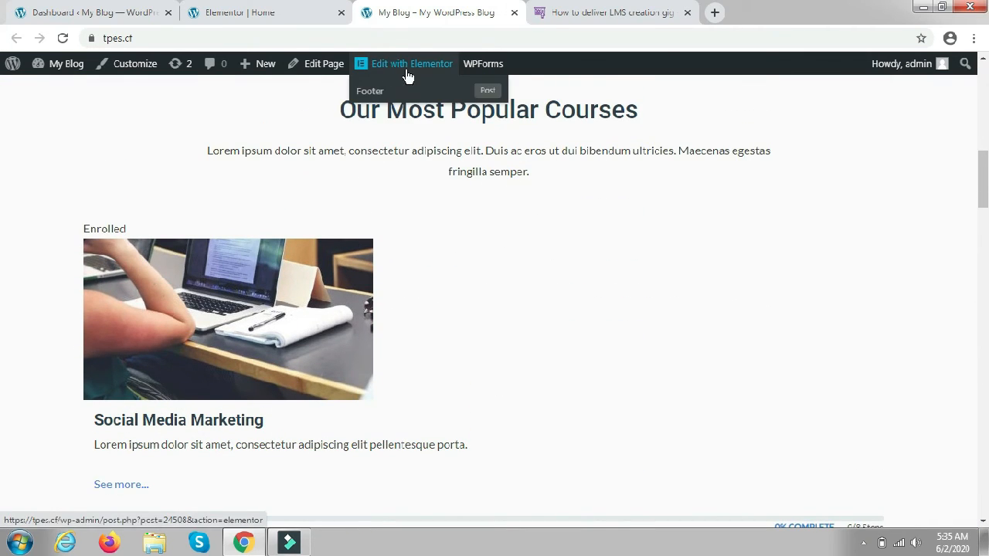
click(259, 10)
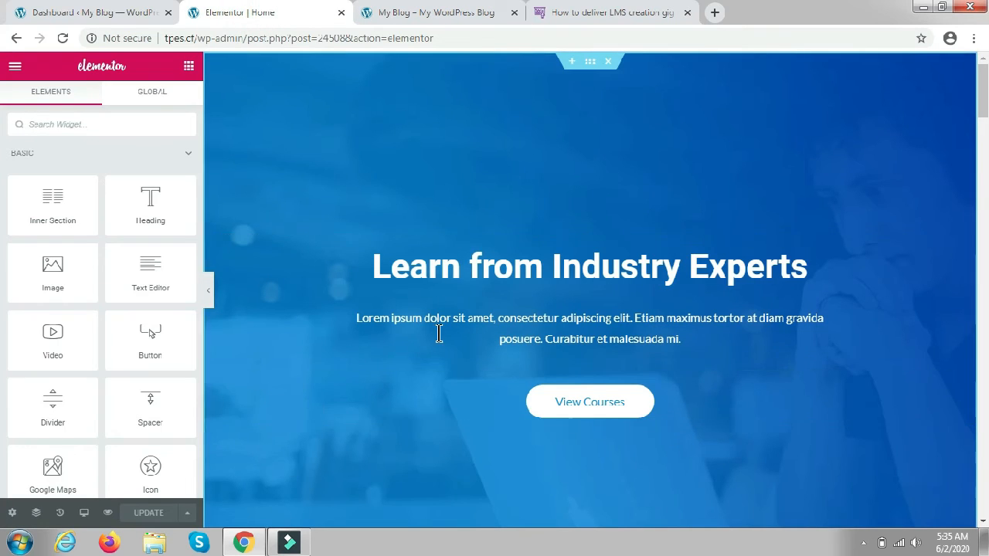
scroll(423, 377, down, 1)
scroll(423, 377, down, 10)
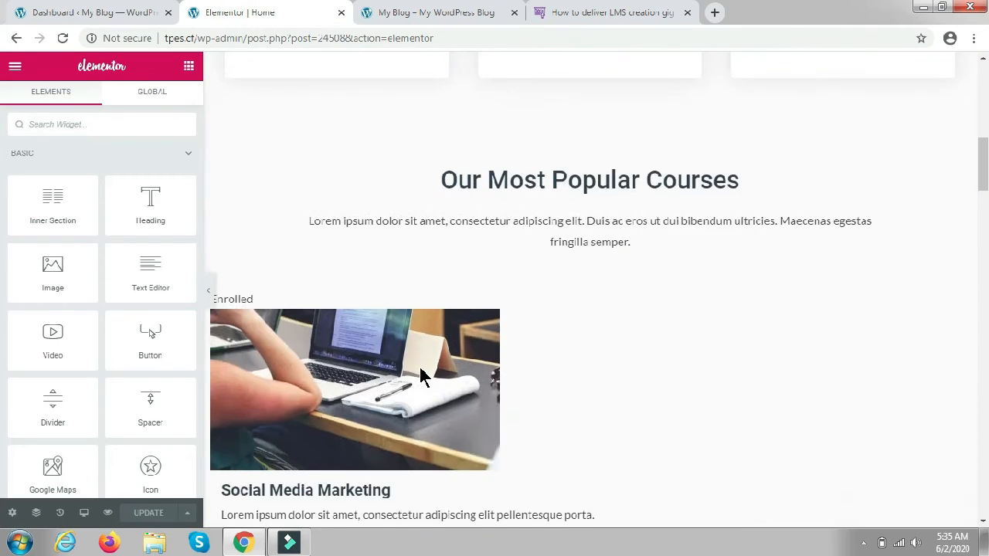
click(394, 289)
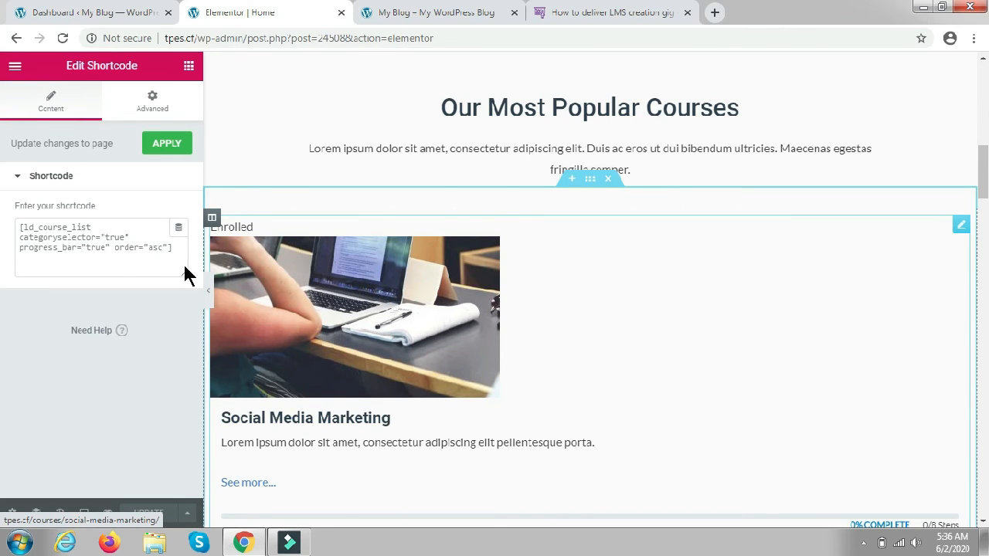
drag(167, 247, 20, 238)
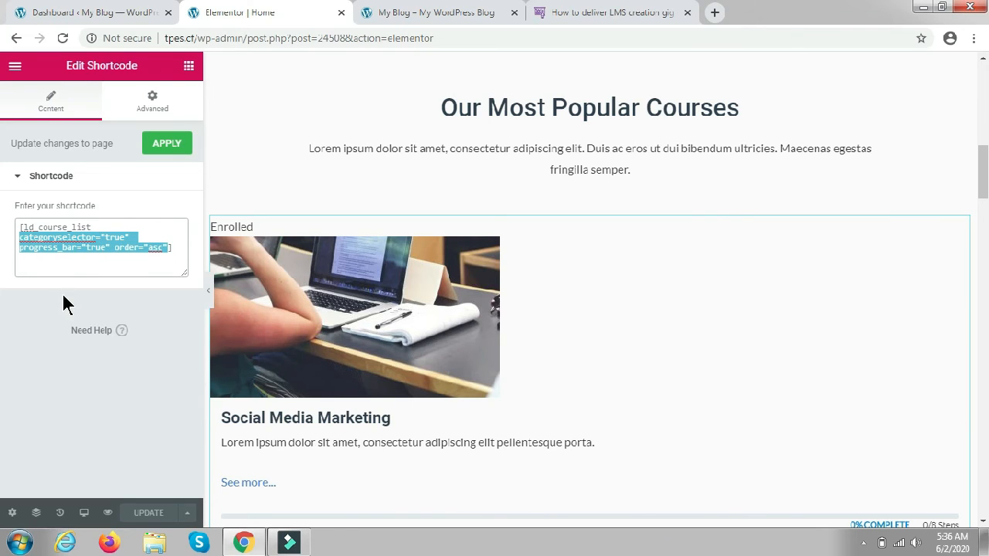
key(BackSpace)
key(BackSpace)
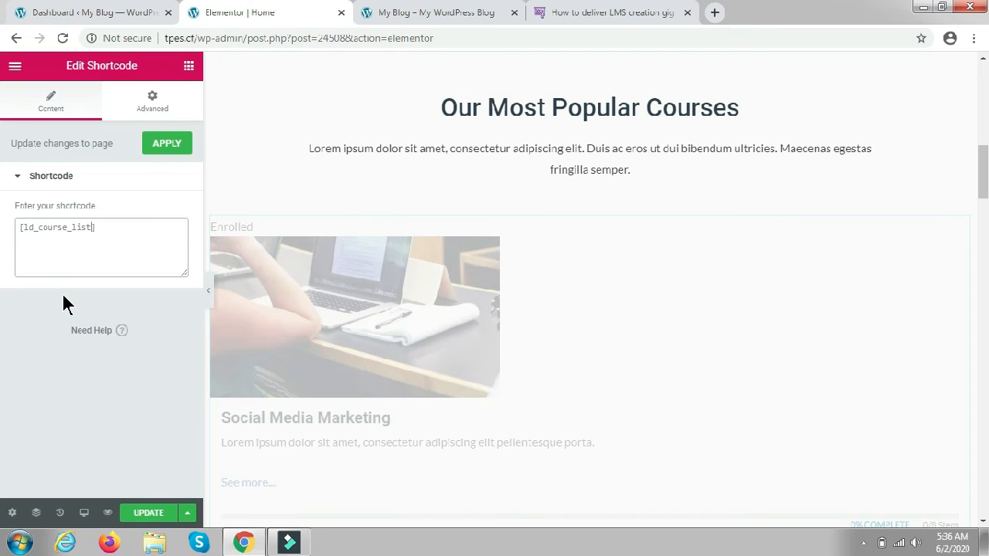
click(143, 514)
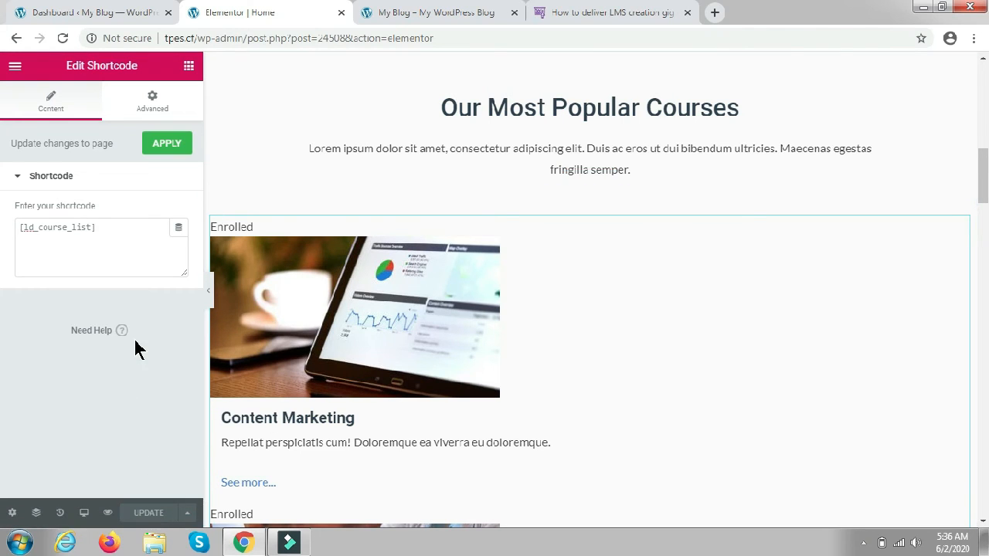
Preview the updated home page and examine the course layout under Our Most Popular Courses.
right_click(107, 517)
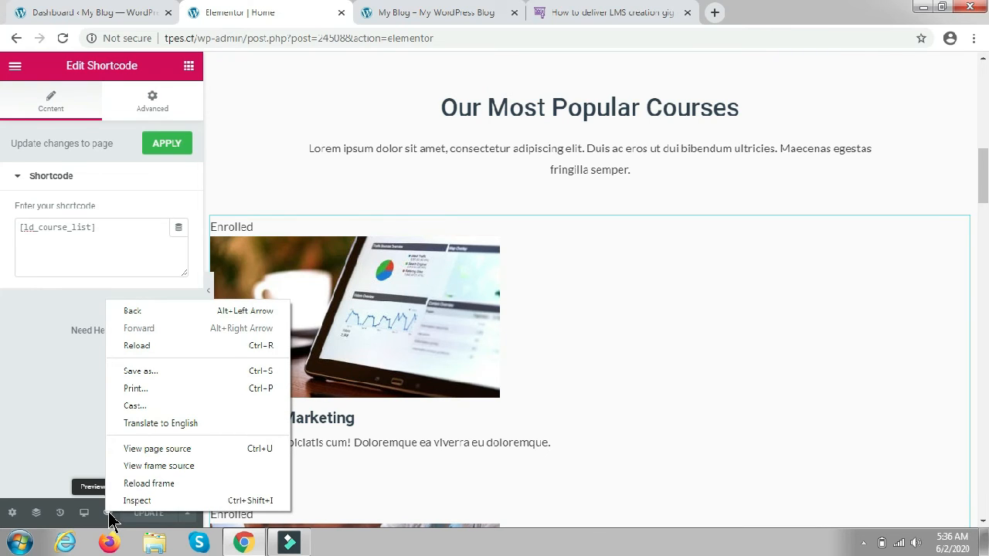
click(109, 516)
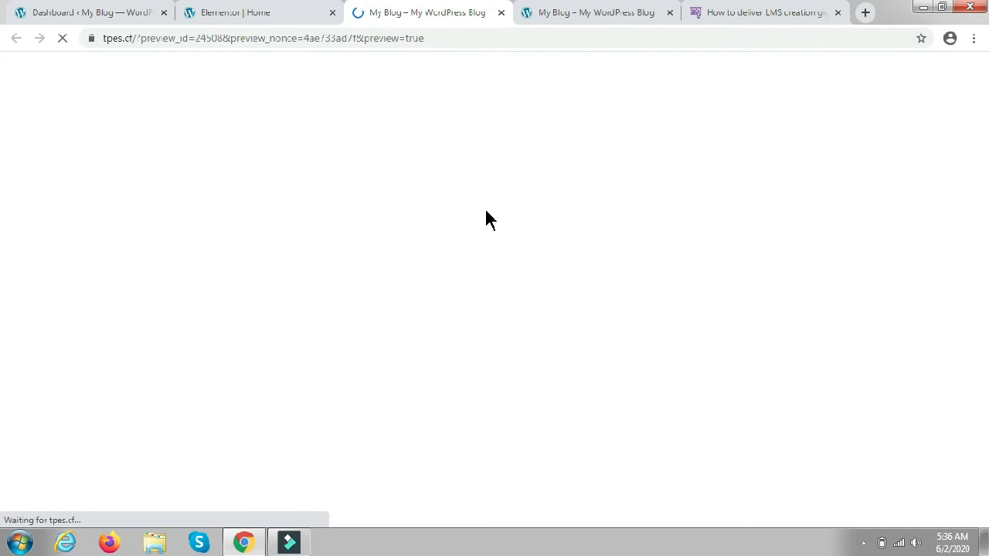
scroll(495, 209, down, 8)
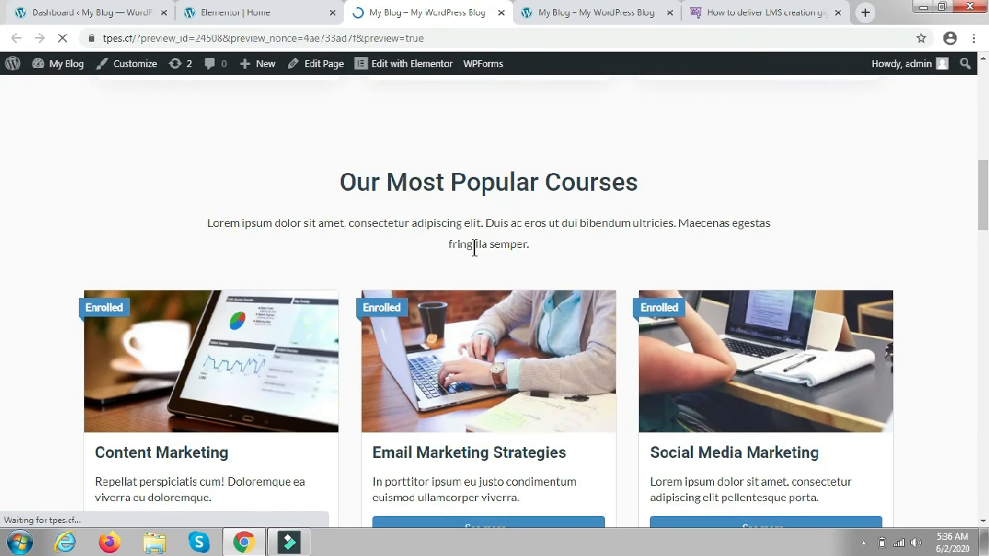
scroll(419, 315, down, 1)
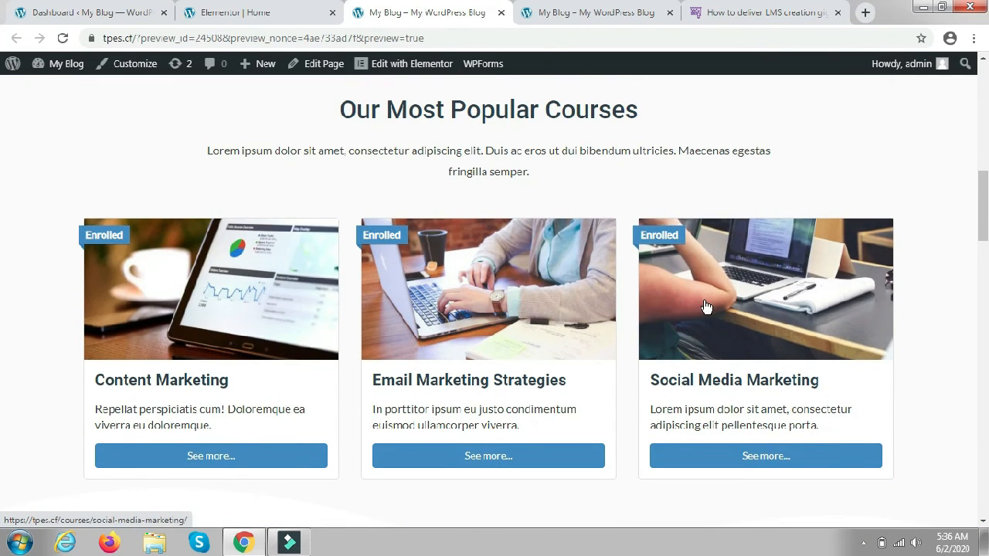
scroll(564, 287, down, 1)
scroll(564, 287, down, 3)
scroll(565, 289, up, 3)
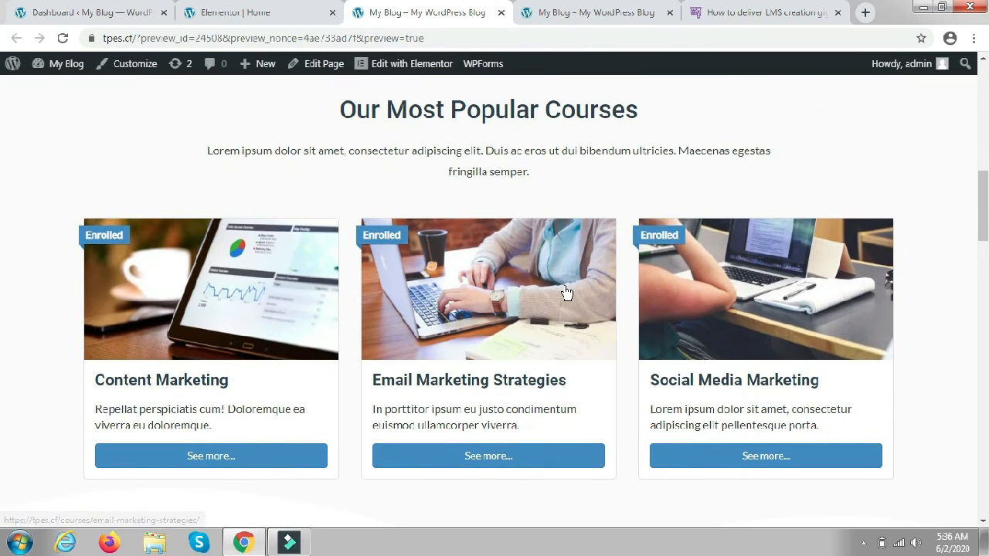
Reload the live home page and look through all its sections, returning to the header.
click(588, 14)
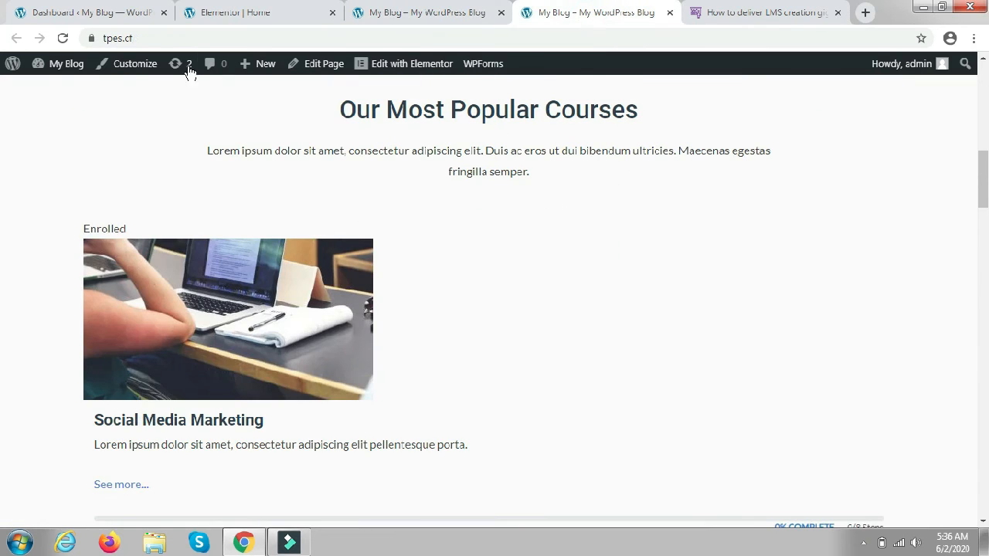
click(63, 40)
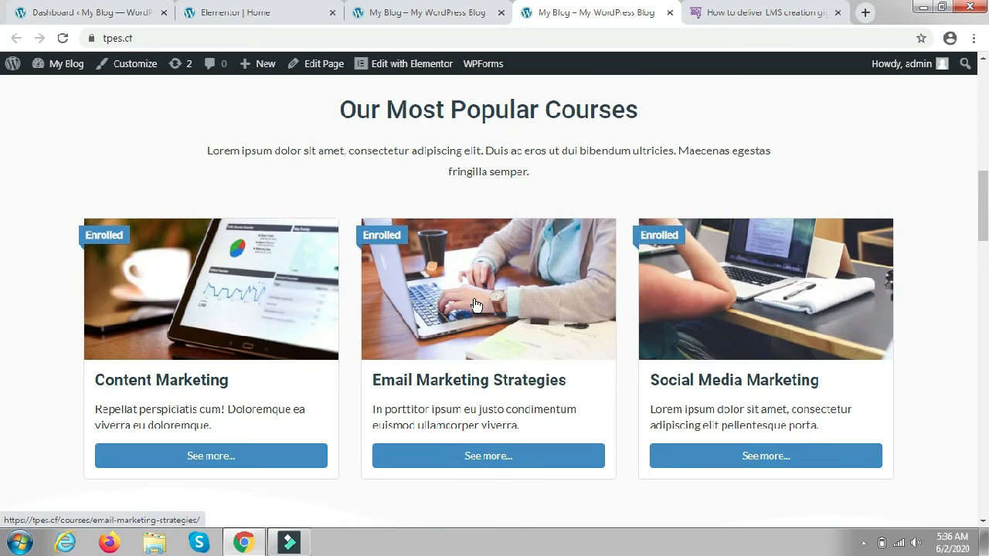
scroll(476, 304, down, 15)
scroll(476, 304, down, 8)
scroll(474, 300, up, 13)
scroll(474, 300, up, 12)
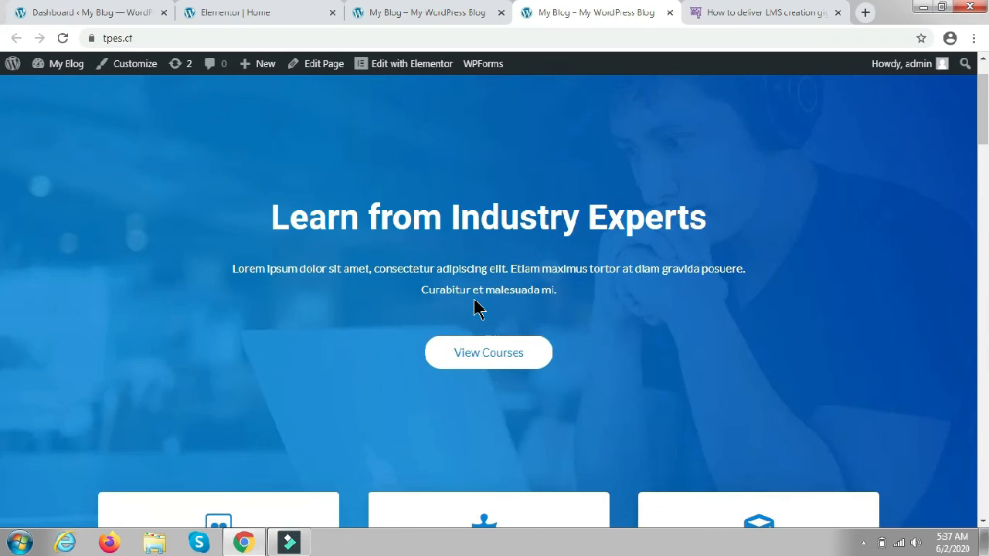
scroll(476, 307, up, 1)
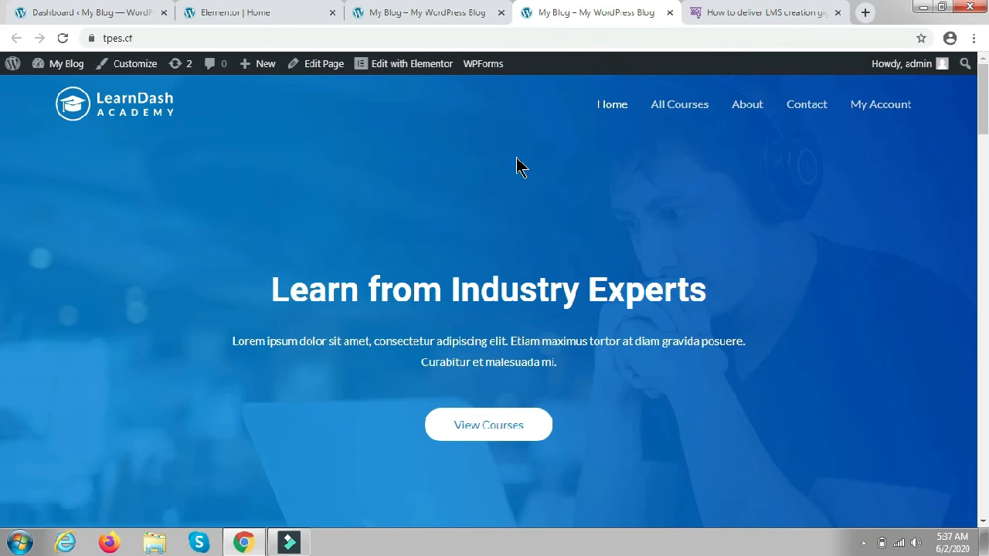
Switch to the CourseWalls lesson on delivering the LMS creation gig and read its Note to Client.
click(726, 14)
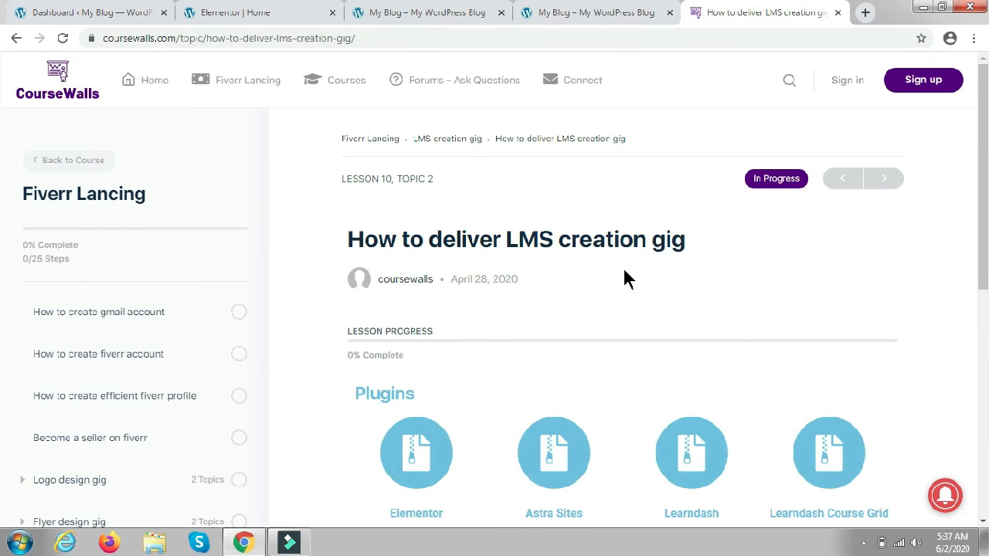
scroll(563, 293, down, 2)
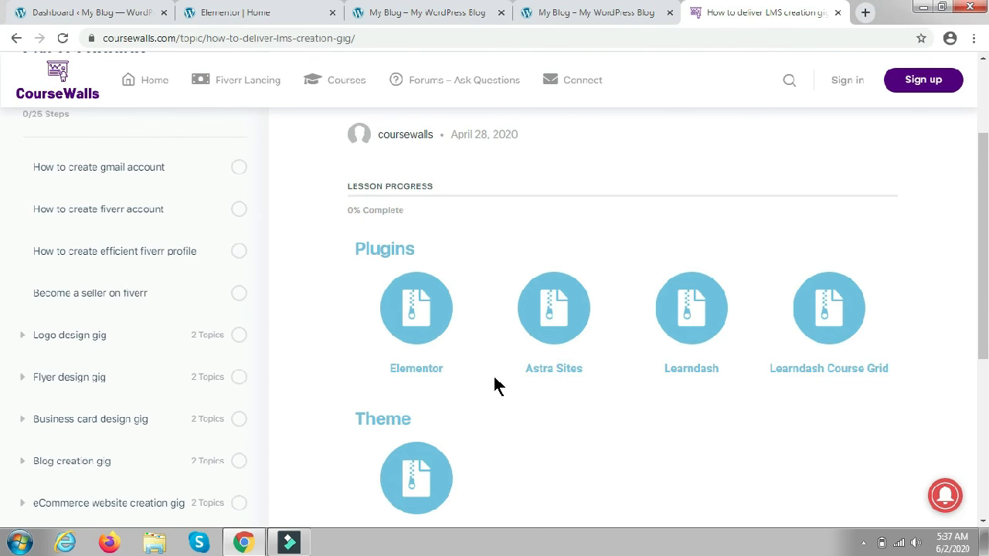
scroll(497, 386, down, 1)
scroll(514, 347, down, 3)
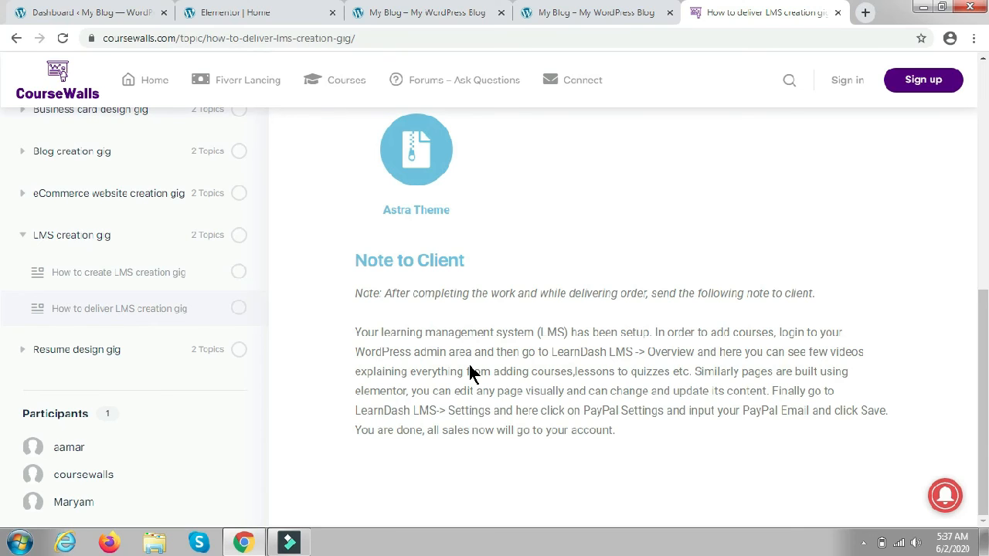
drag(536, 371, 674, 376)
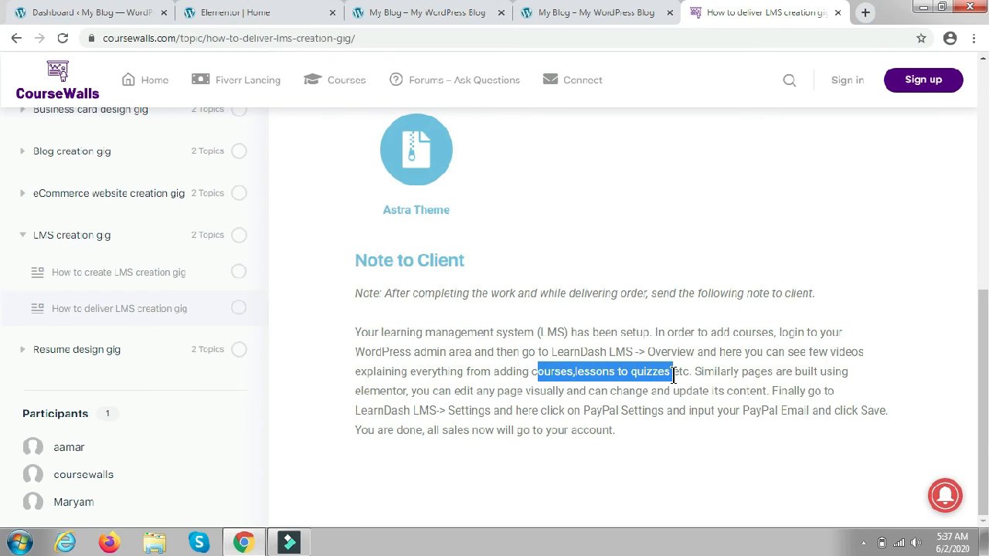
click(508, 367)
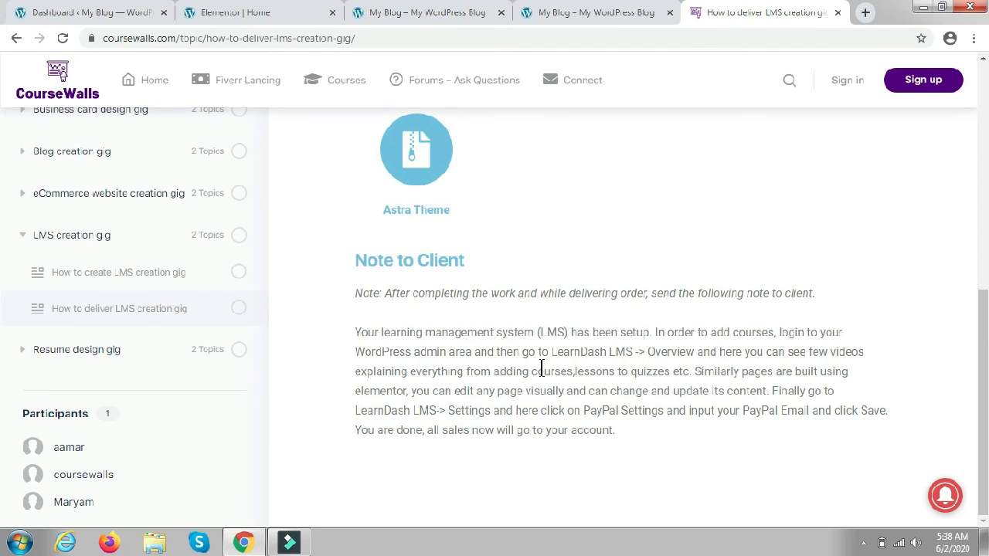
Select the full Note to Client paragraph and dismiss the Windows color scheme dialog.
click(353, 330)
drag(369, 374, 632, 446)
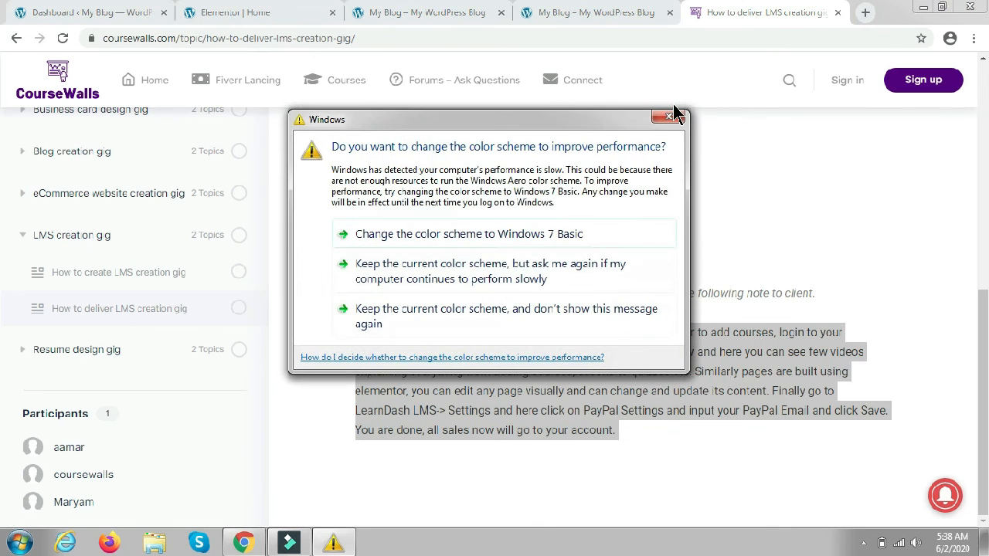
click(669, 118)
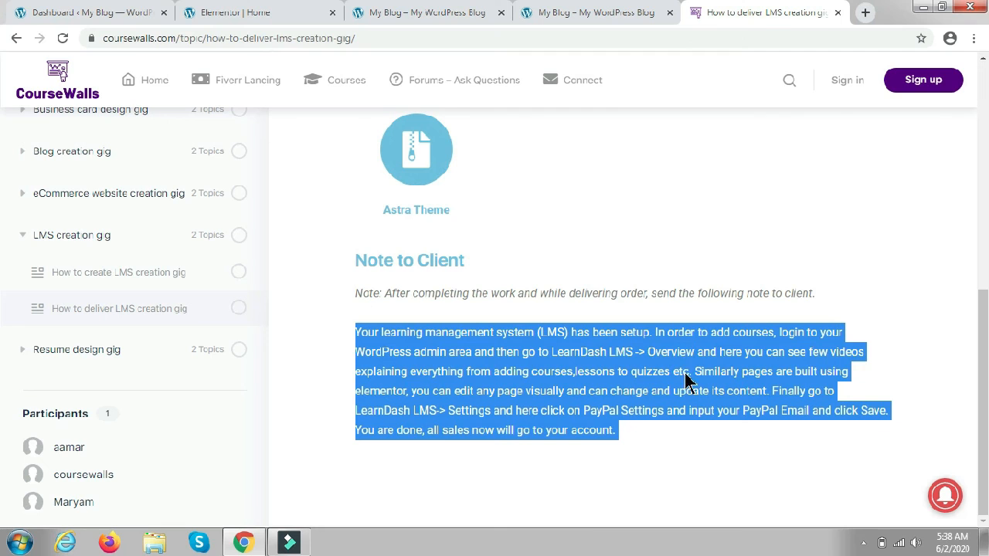
Return to the WordPress dashboard and open the LearnDash LMS Overview page.
click(115, 14)
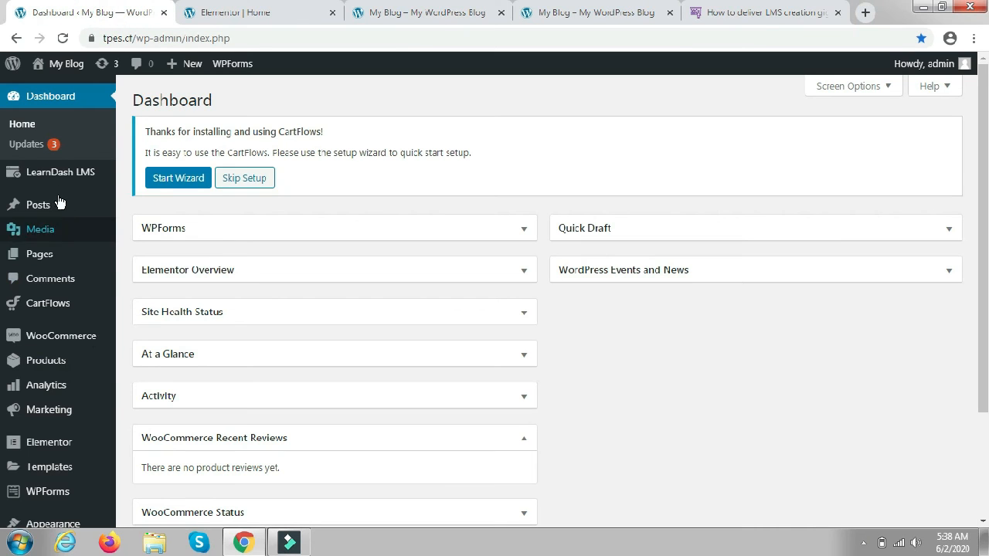
mouse_move(91, 182)
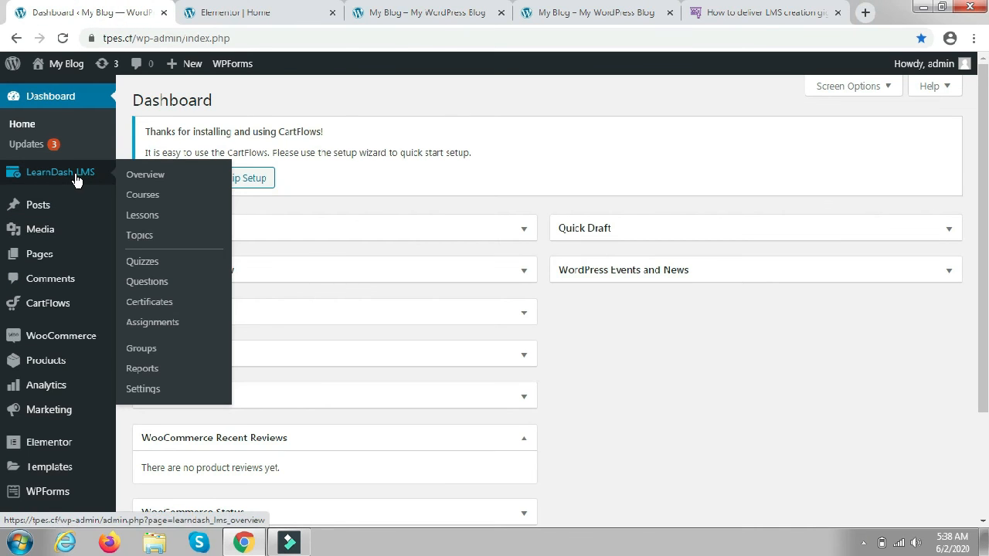
click(140, 181)
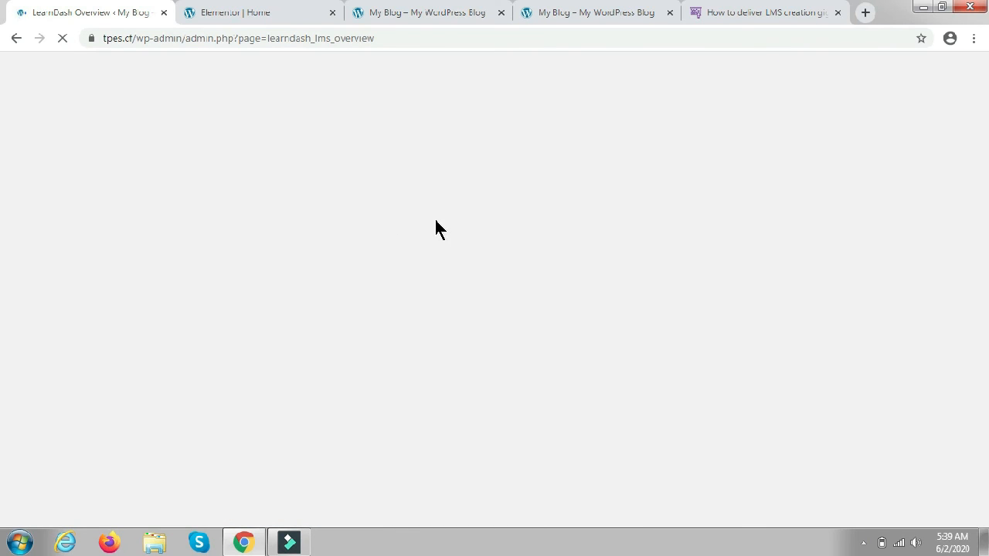
Collapse the Enter Your License section on the LearnDash Overview page and look through the list of Bootcamp topics.
scroll(422, 257, down, 1)
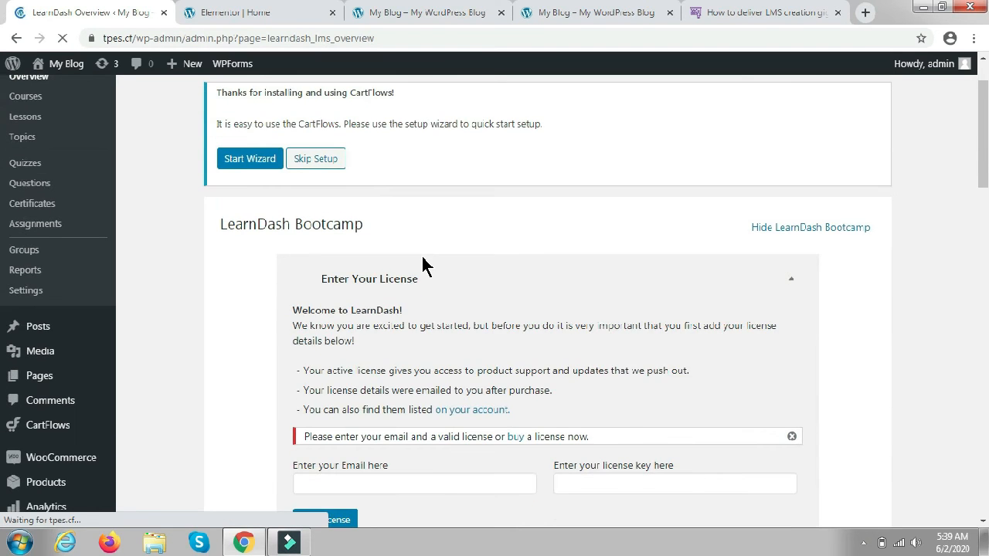
scroll(422, 265, down, 1)
click(785, 209)
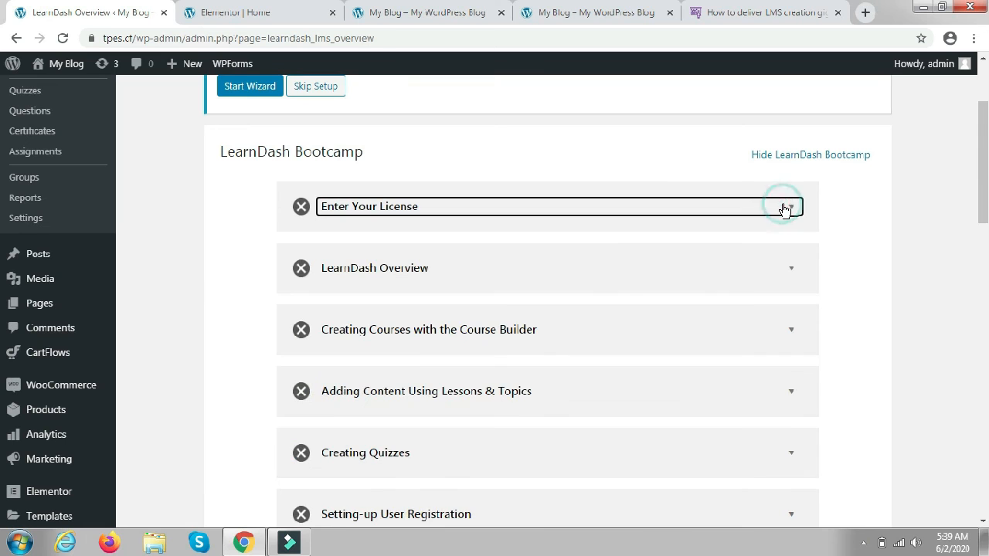
click(861, 279)
scroll(787, 290, down, 1)
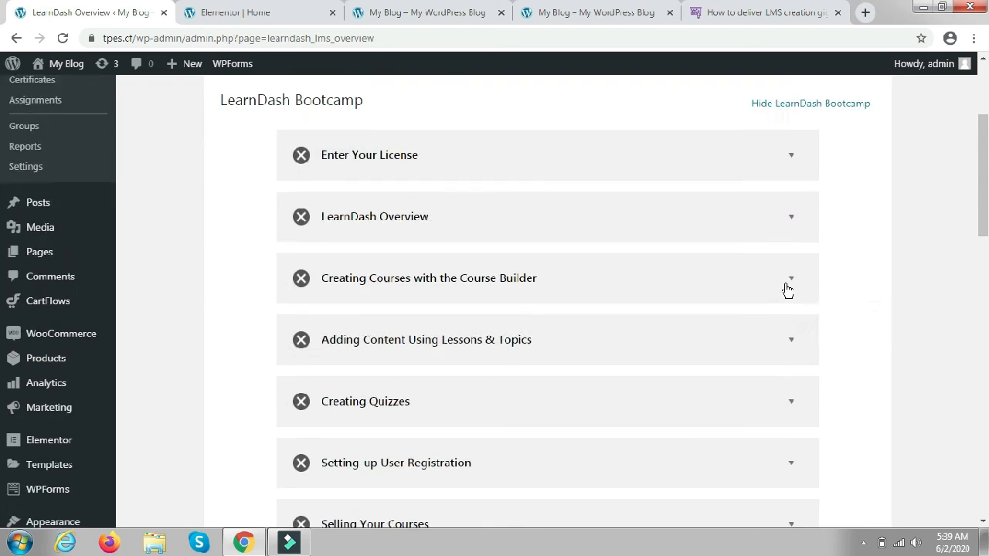
scroll(581, 305, down, 4)
scroll(580, 309, up, 4)
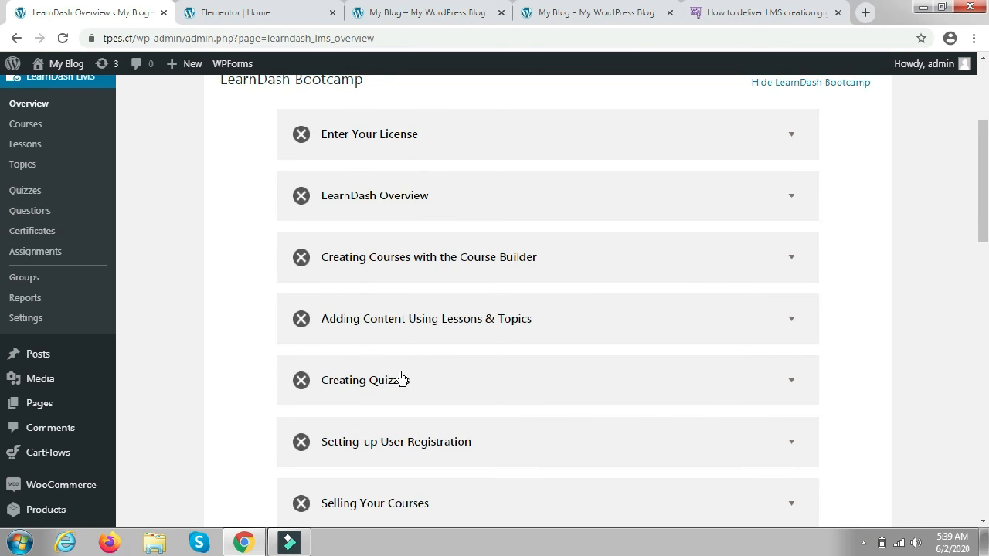
scroll(390, 363, up, 1)
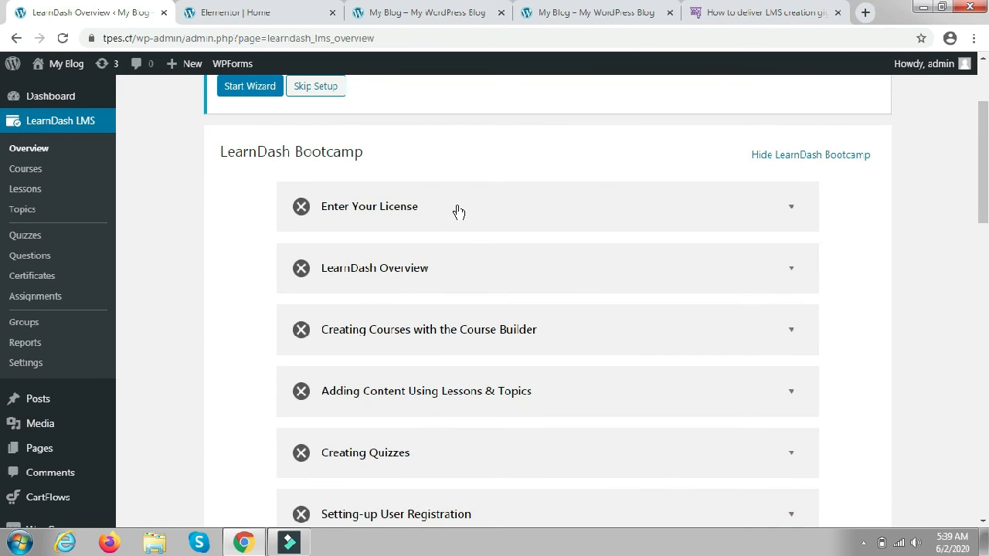
Expand the LearnDash Overview topic in the Bootcamp list and view its welcome video and additional resources.
click(453, 269)
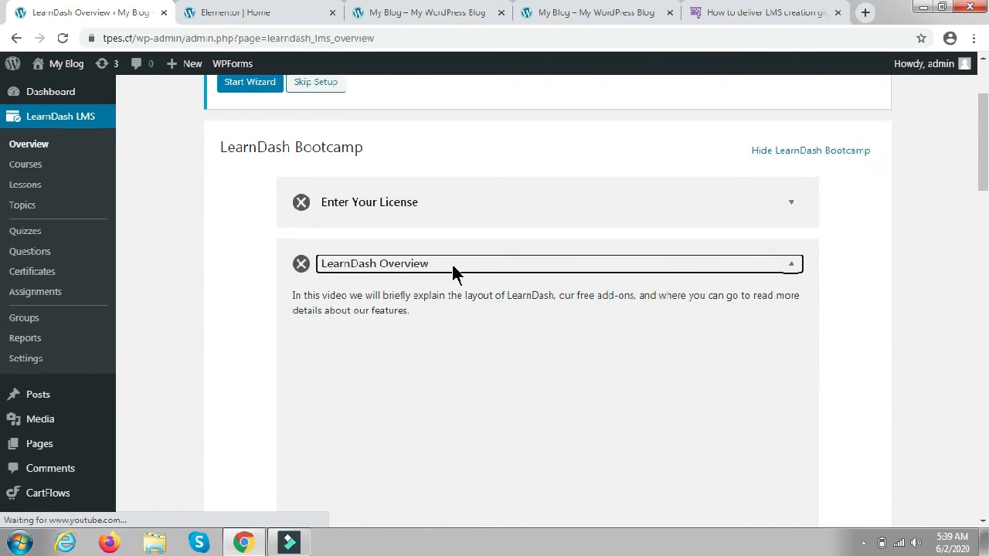
scroll(453, 270, down, 3)
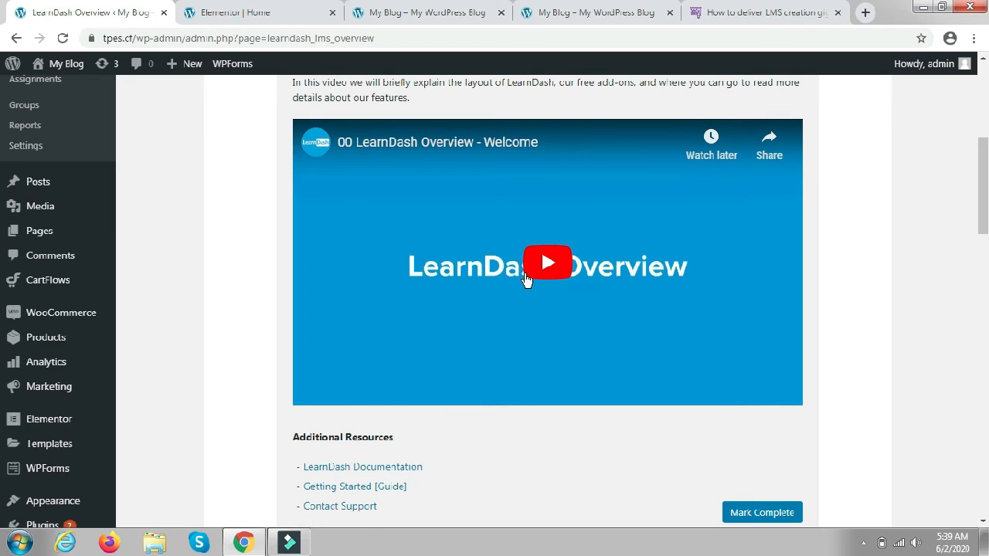
scroll(525, 279, up, 1)
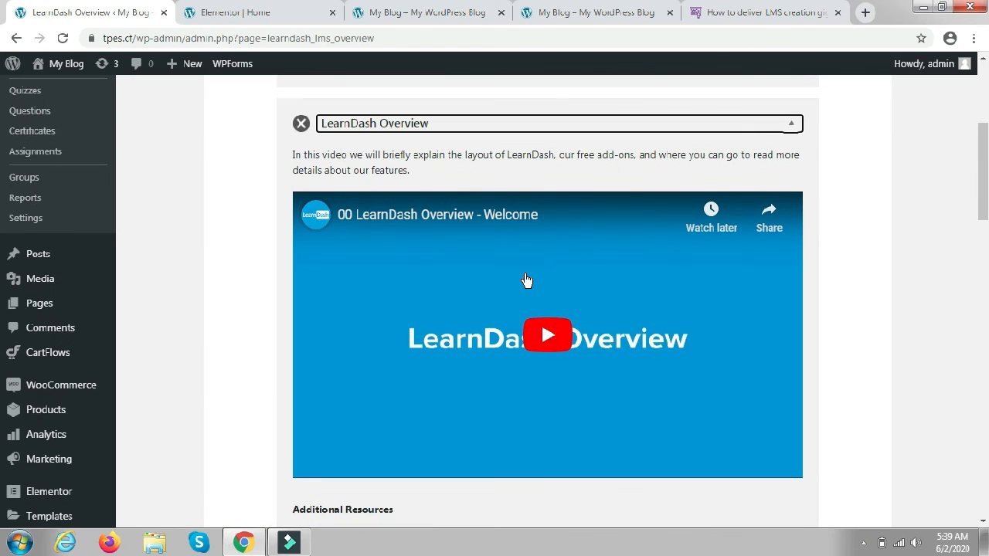
Switch to the CourseWalls lesson and highlight the Note to Client's mentions of lessons, elementor, PayPal Settings and LearnDash LMS Settings while reading.
click(748, 15)
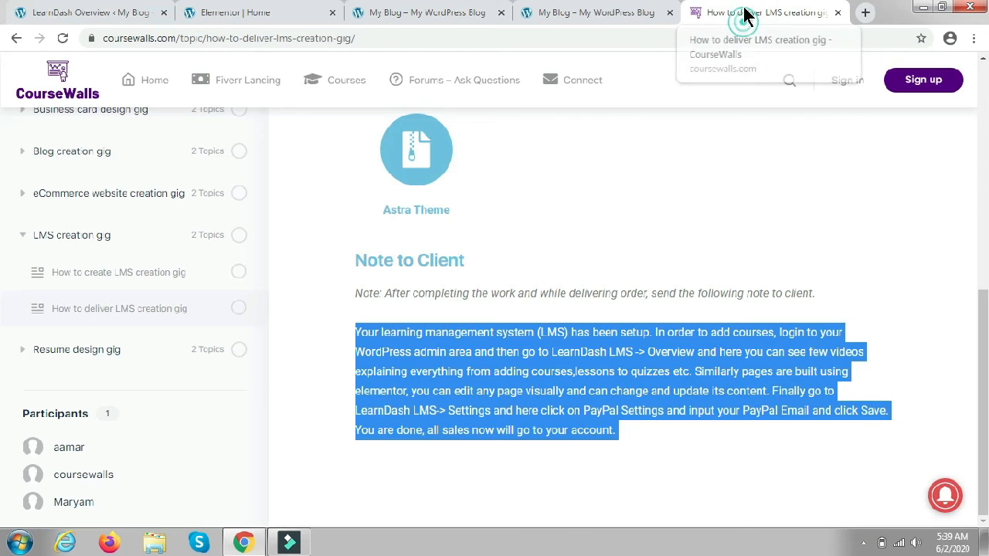
click(661, 366)
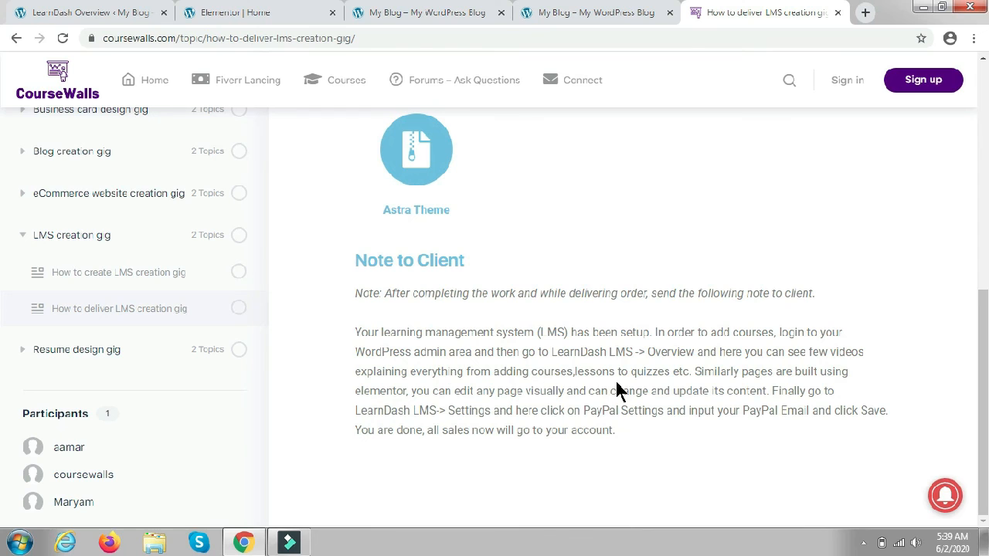
double_click(594, 372)
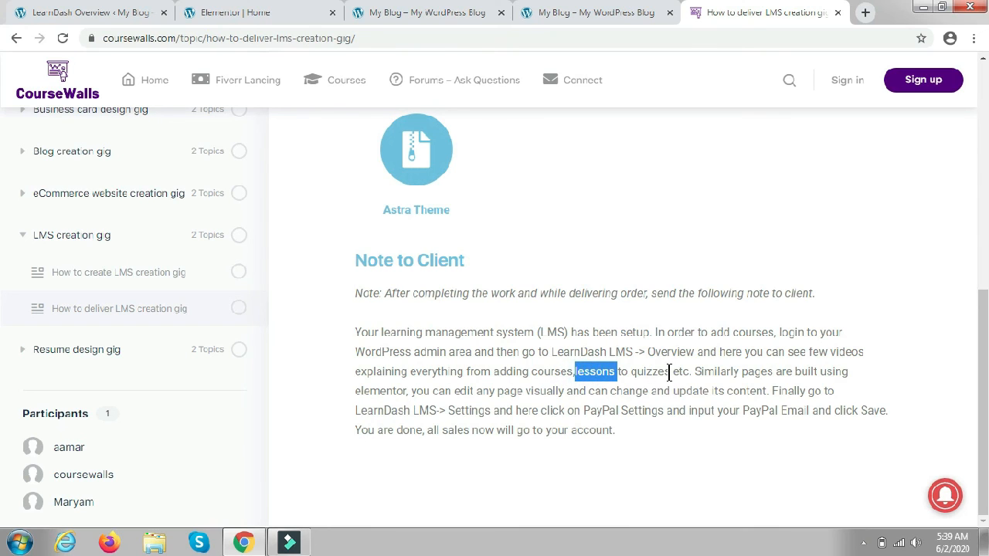
double_click(383, 392)
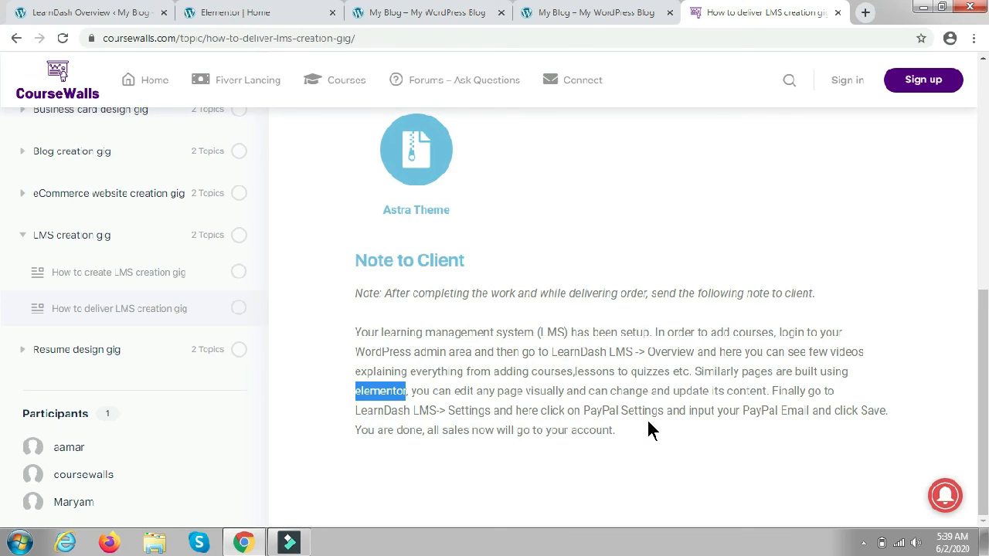
drag(585, 410, 658, 413)
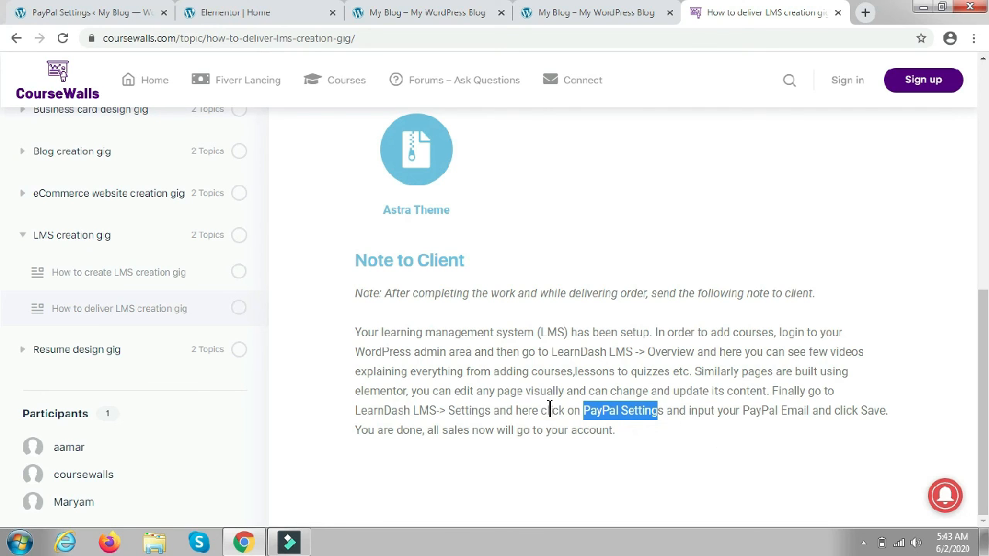
drag(360, 411, 439, 412)
double_click(469, 412)
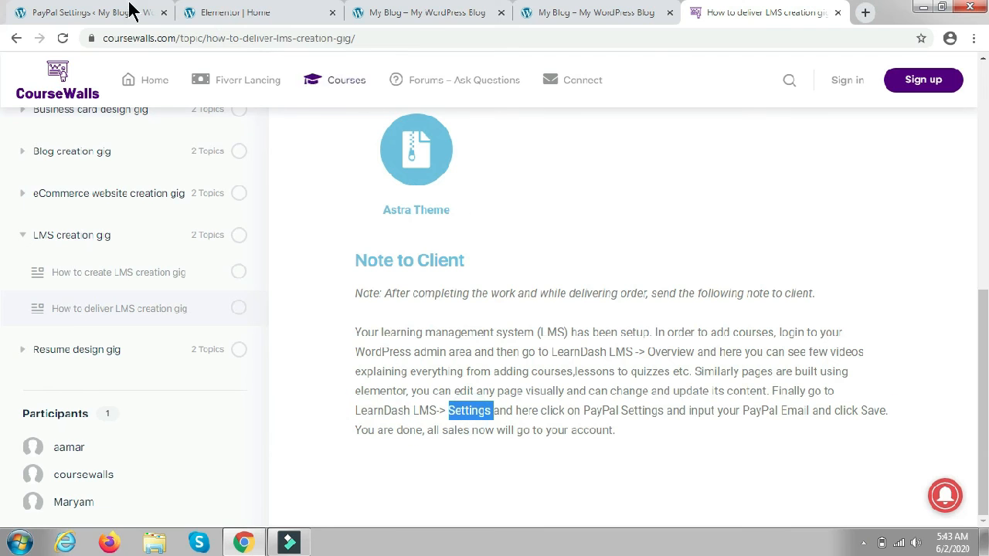
Return to the WordPress dashboard's LearnDash PayPal Settings page and examine the PayPal email, currency, country and URL fields.
click(80, 13)
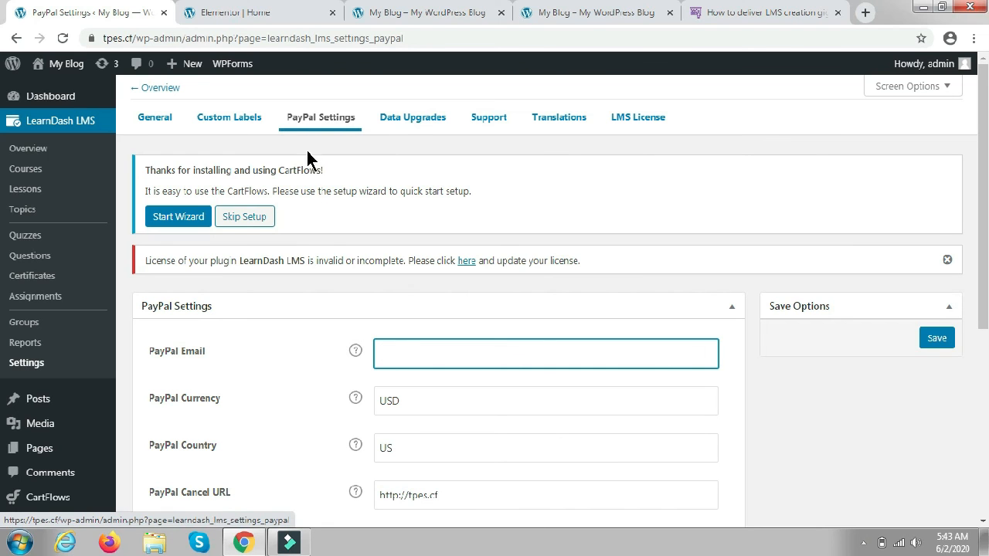
scroll(391, 324, down, 3)
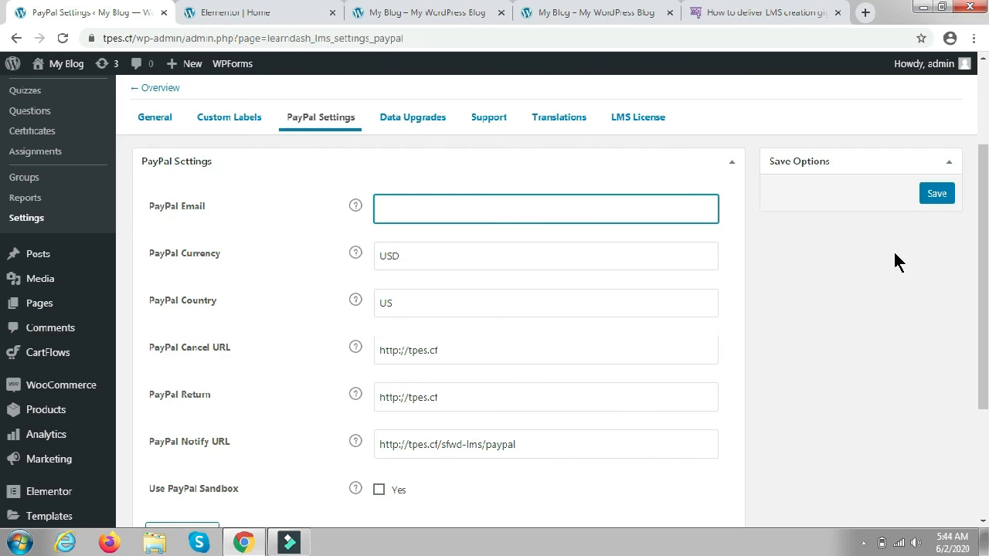
scroll(869, 298, down, 2)
scroll(870, 300, up, 2)
Go back to the CourseWalls lesson, highlight the entire Note to Client paragraph, and clear the selection.
click(708, 12)
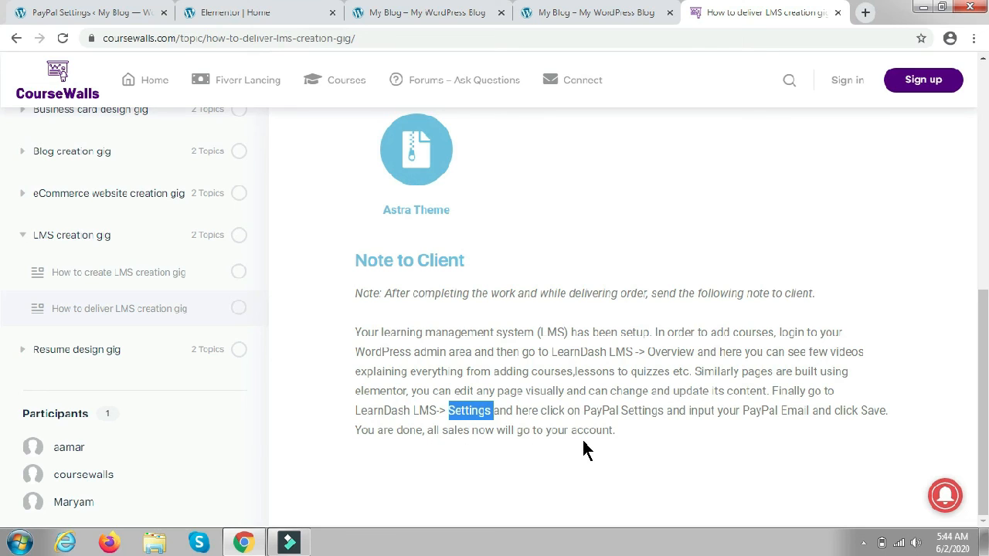
click(633, 433)
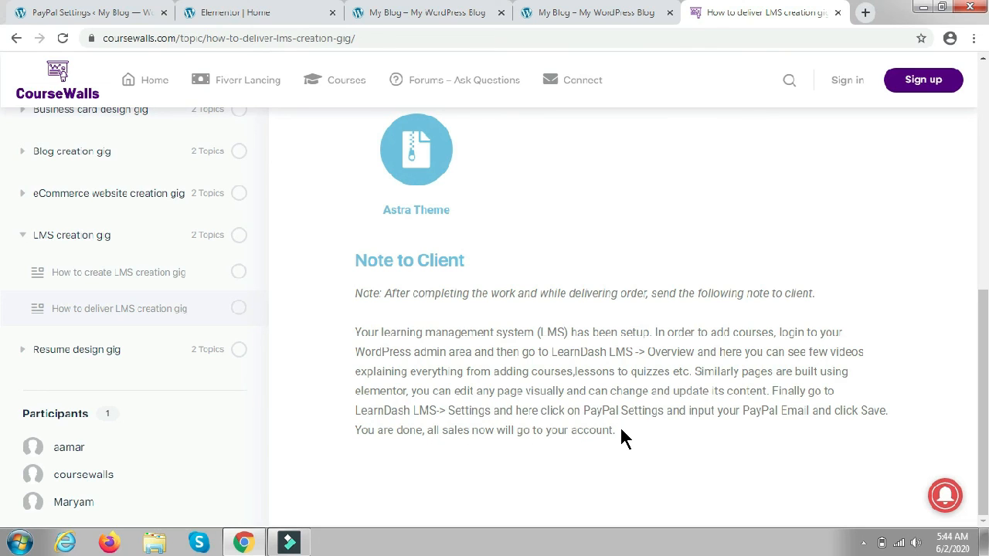
drag(618, 439, 357, 340)
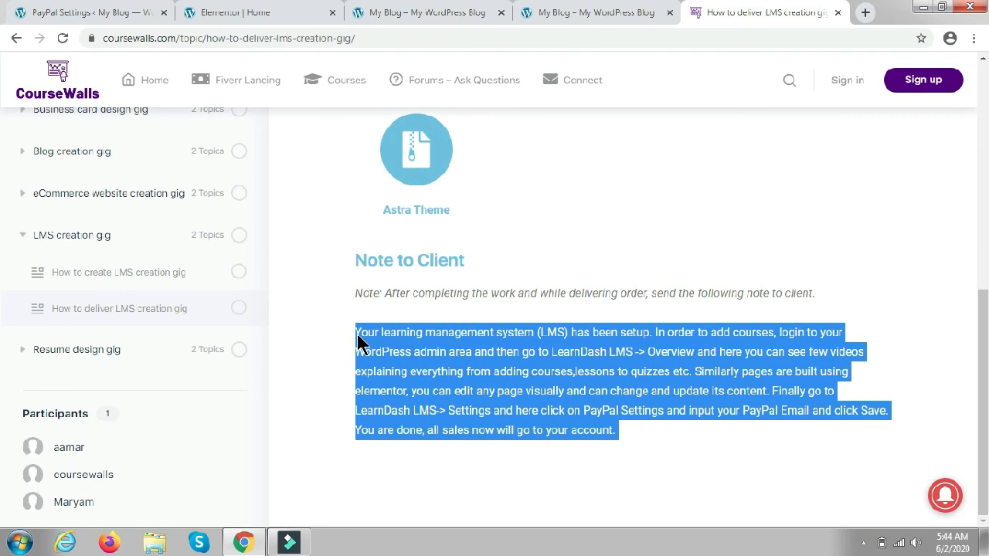
click(466, 370)
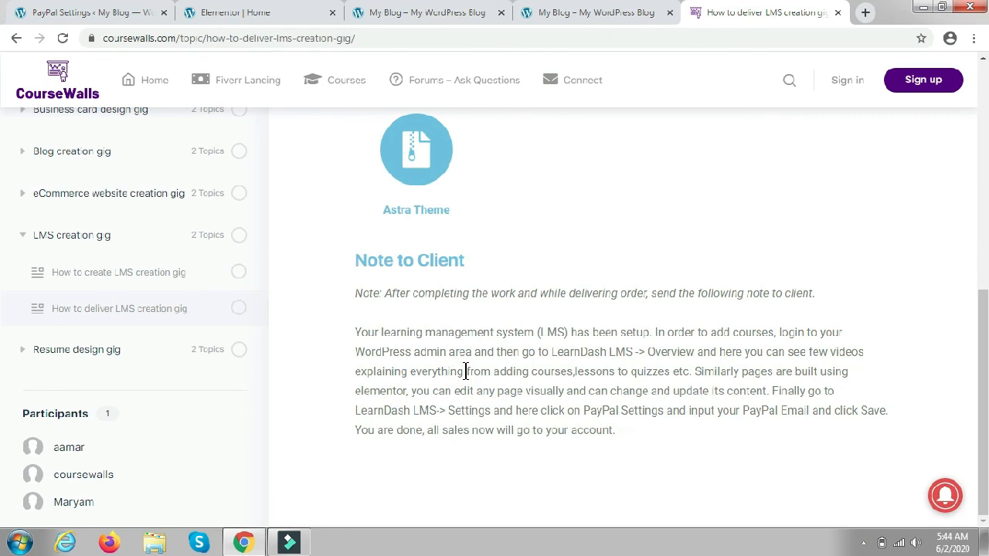